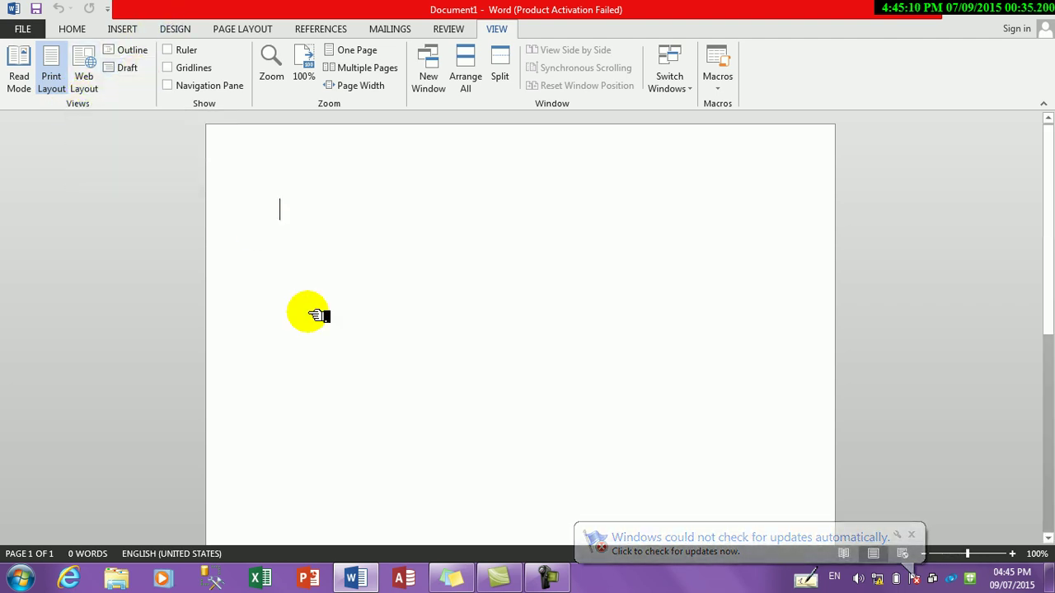
Step: Dismiss the Windows update notification and generate sample paragraphs at the document's start with =rand()
{"action": "left_click", "coordinate": [911, 536]}
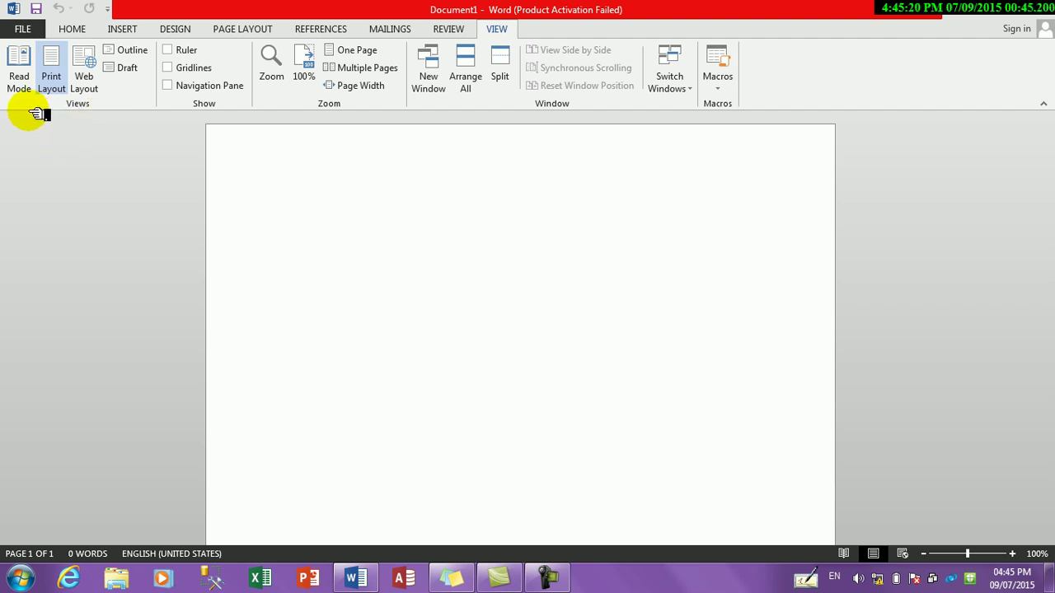
{"action": "left_click", "coordinate": [247, 170]}
{"action": "left_click", "coordinate": [272, 188]}
{"action": "type", "text": "=rand"}
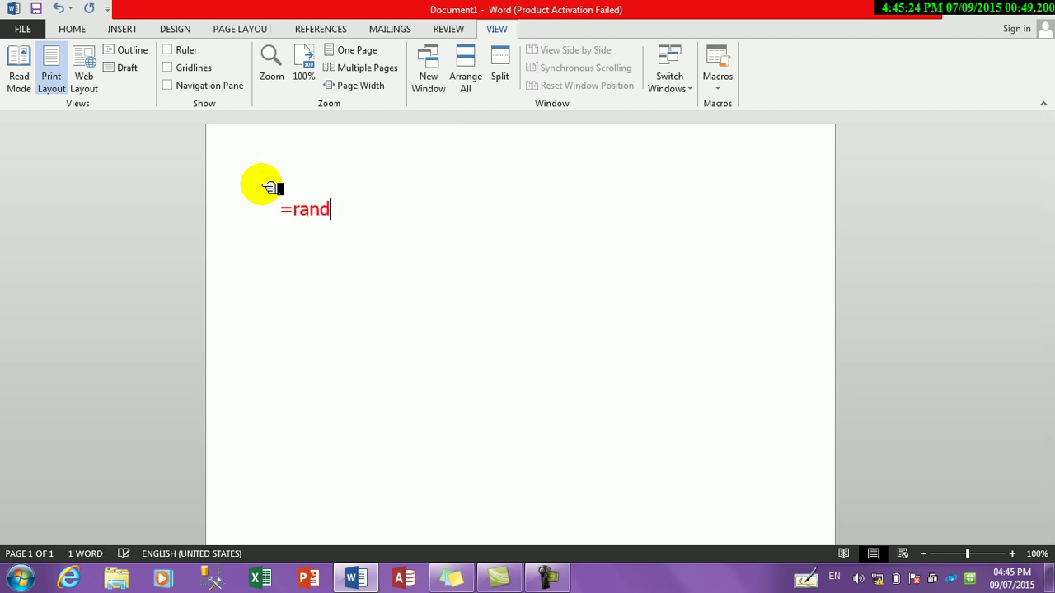
{"action": "type", "text": "()"}
{"action": "key", "text": "Return"}
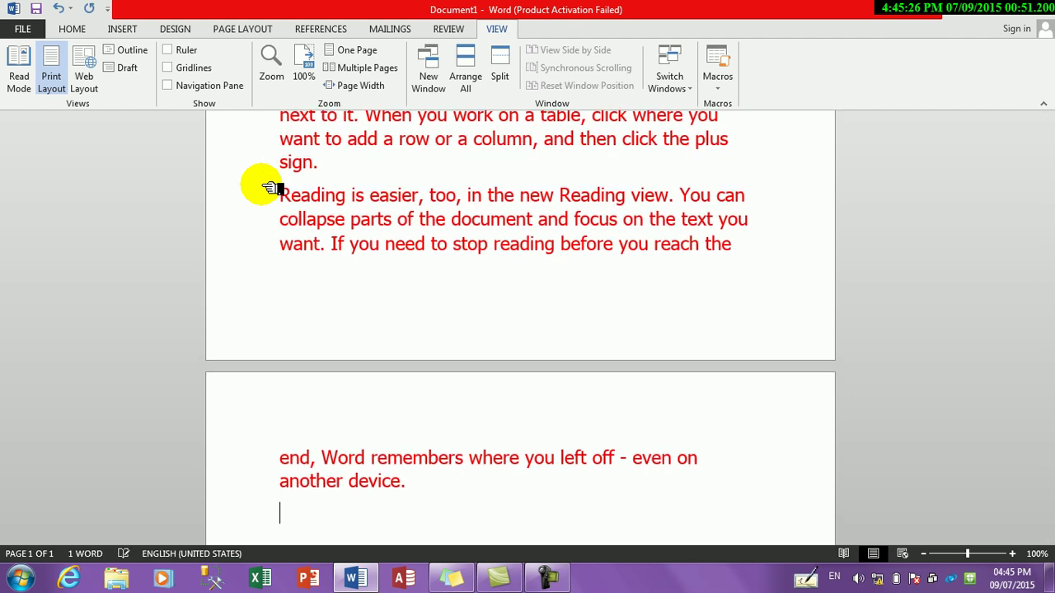
Step: Change the font of the entire document text to Times New Roman
{"action": "key", "text": "ctrl+a"}
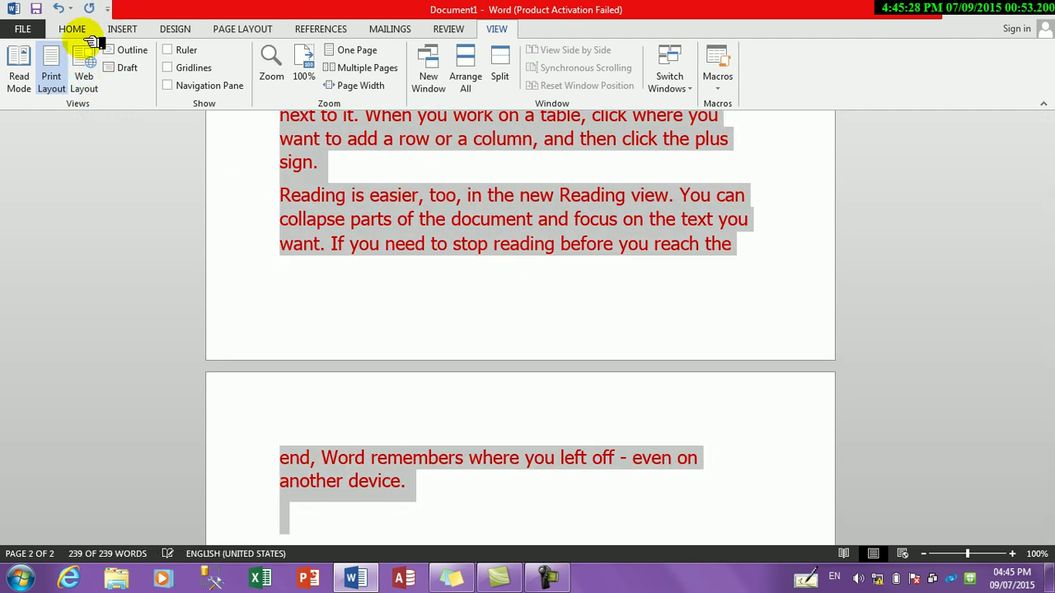
{"action": "left_click", "coordinate": [78, 30]}
{"action": "left_click", "coordinate": [150, 57]}
{"action": "type", "text": "Times"}
{"action": "key", "text": "Return"}
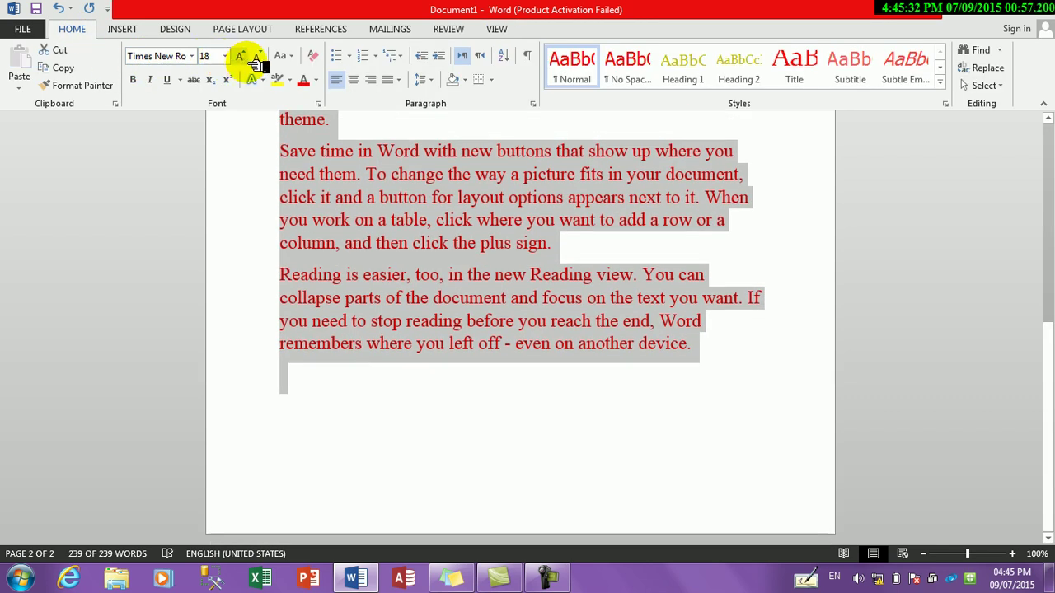
Step: Reduce all the text to 12 pt, colour it black, and clear the selection
{"action": "left_click", "coordinate": [256, 56]}
{"action": "left_click", "coordinate": [257, 56]}
{"action": "left_click", "coordinate": [257, 56]}
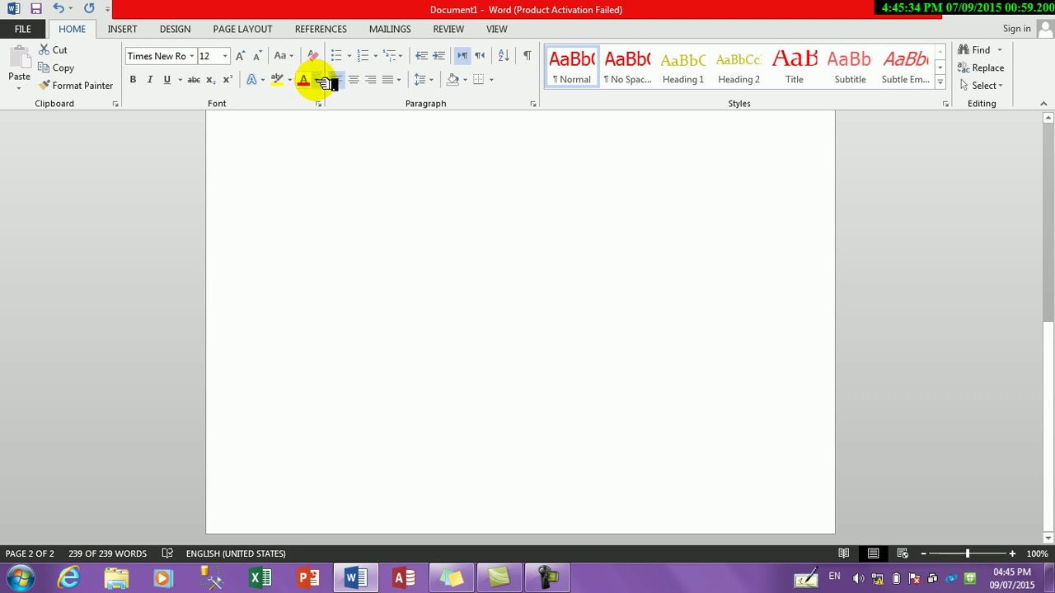
{"action": "left_click", "coordinate": [316, 80]}
{"action": "left_click", "coordinate": [320, 103]}
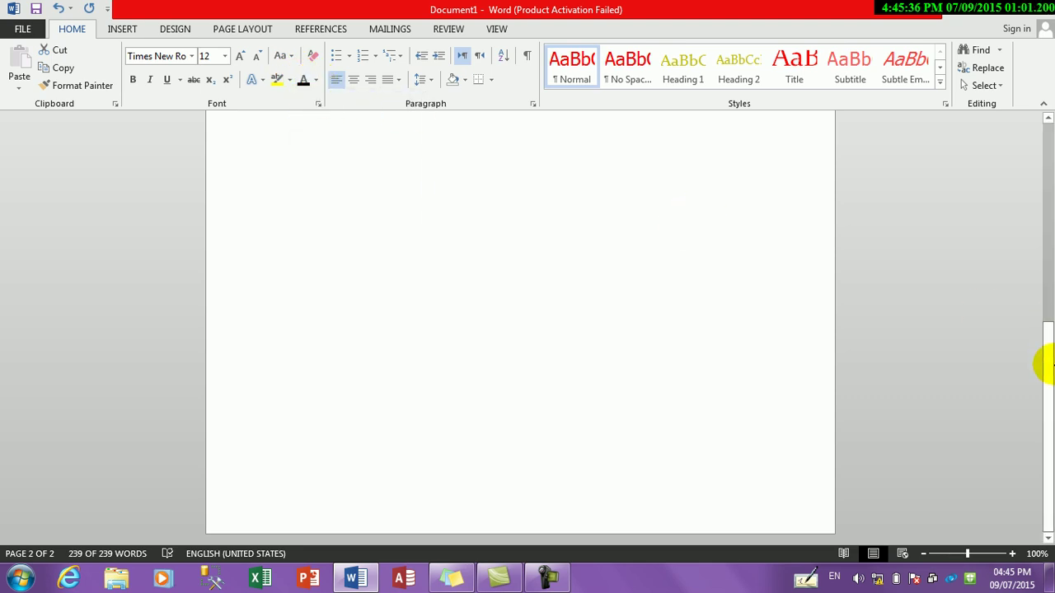
{"action": "left_click_drag", "start_coordinate": [1049, 371], "coordinate": [1038, 89]}
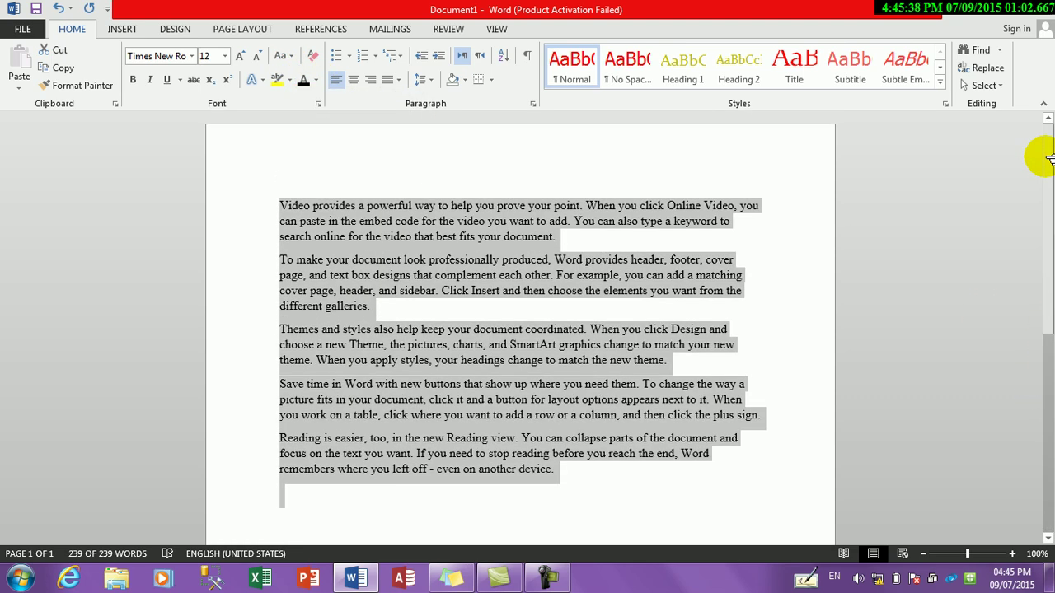
{"action": "left_click", "coordinate": [808, 240]}
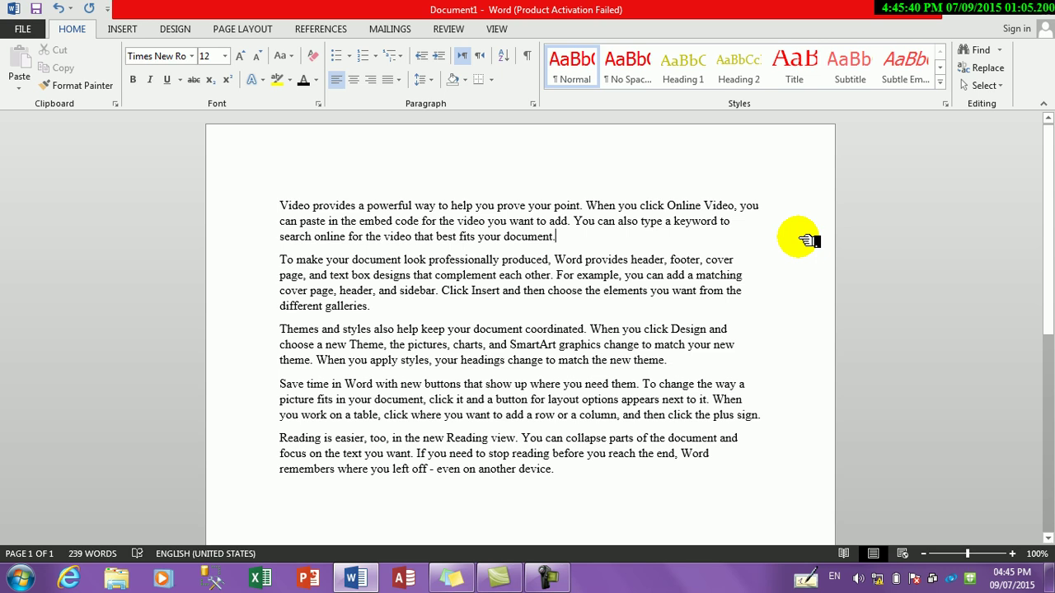
Step: Switch the document to Read Mode and display it in Paper Layout
{"action": "left_click", "coordinate": [497, 28]}
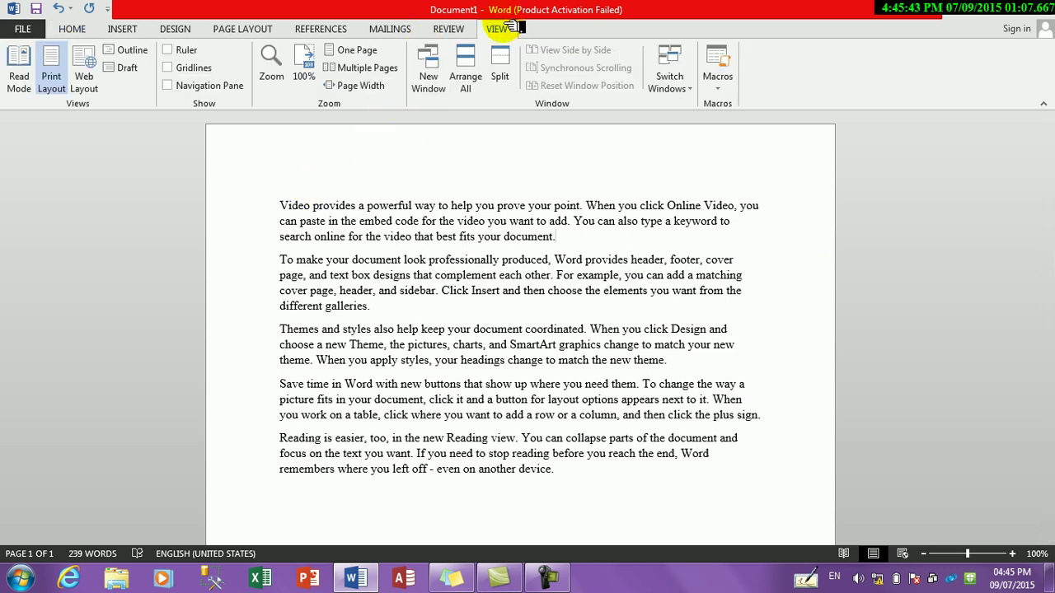
{"action": "left_click", "coordinate": [24, 91]}
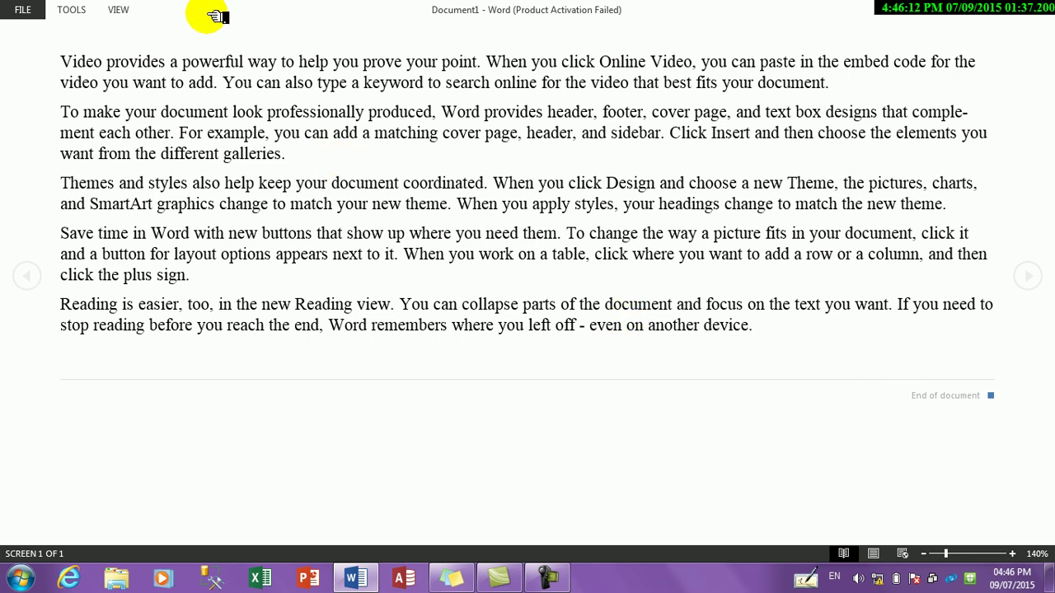
{"action": "left_click", "coordinate": [119, 10]}
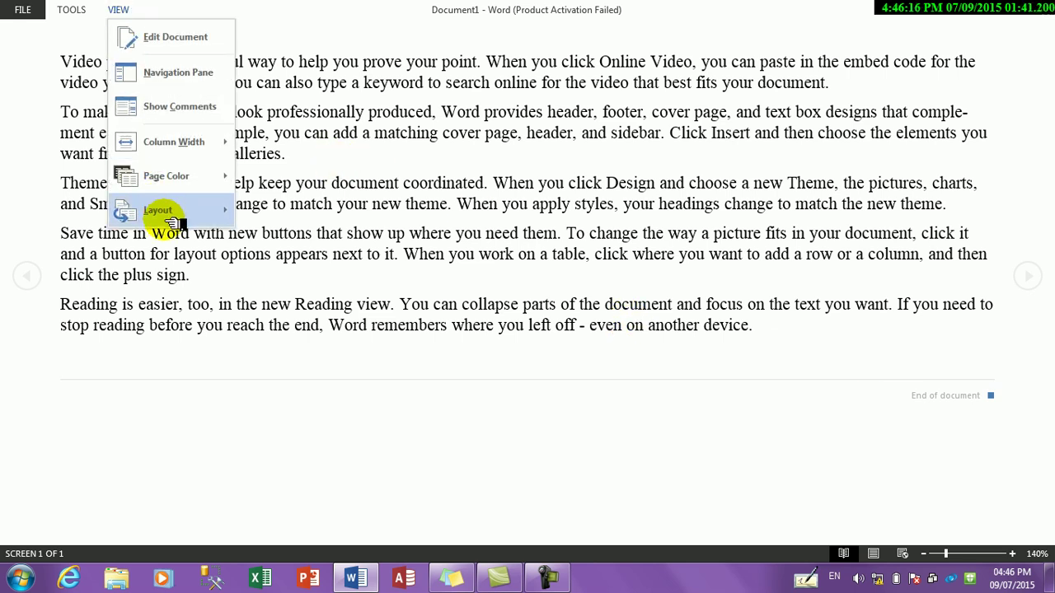
{"action": "mouse_move", "coordinate": [171, 219]}
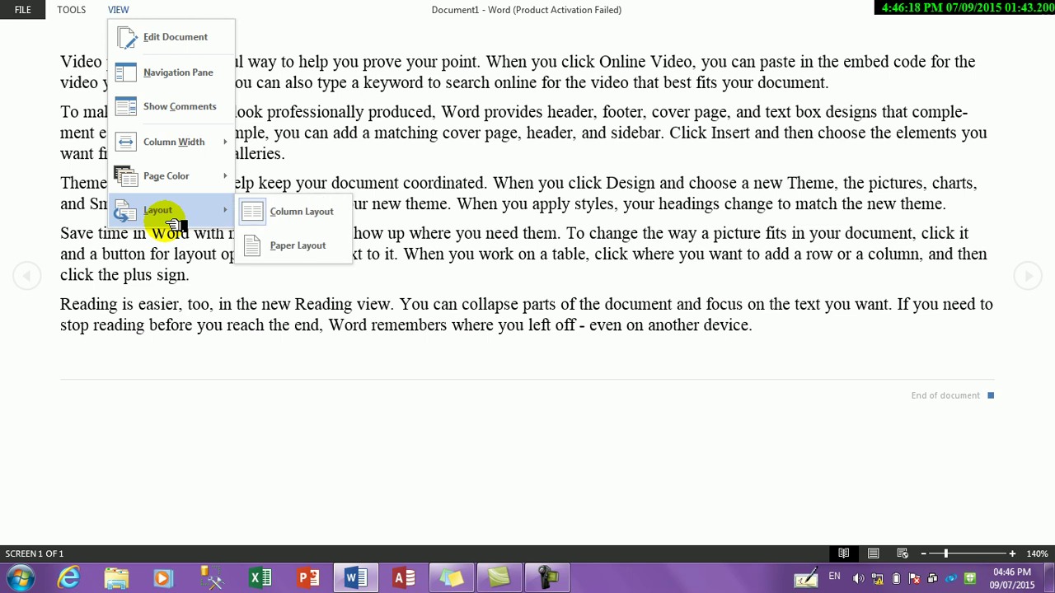
{"action": "left_click", "coordinate": [300, 245]}
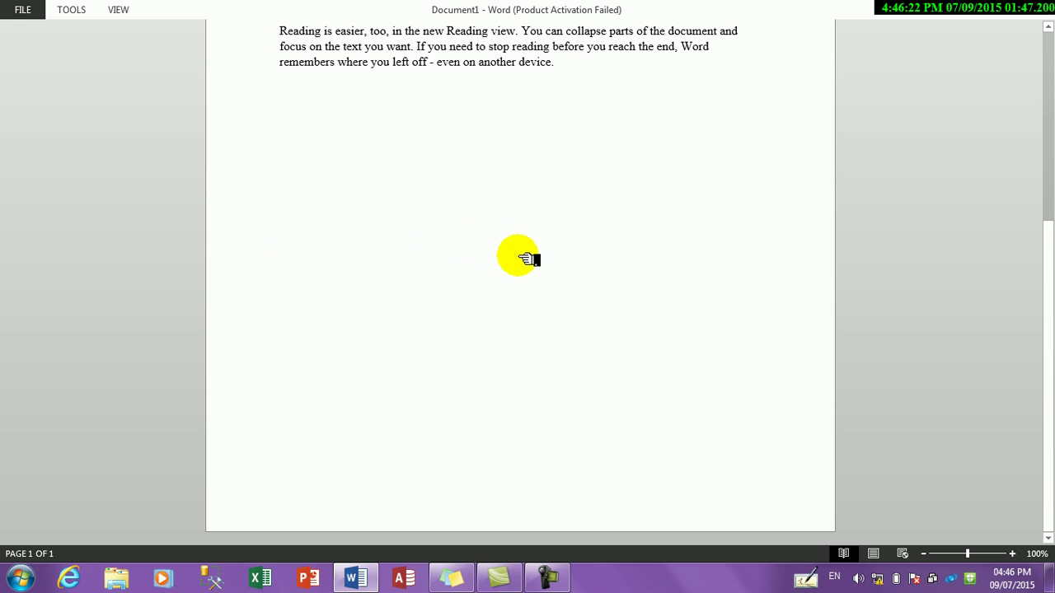
{"action": "left_click_drag", "start_coordinate": [1052, 203], "coordinate": [1044, 63]}
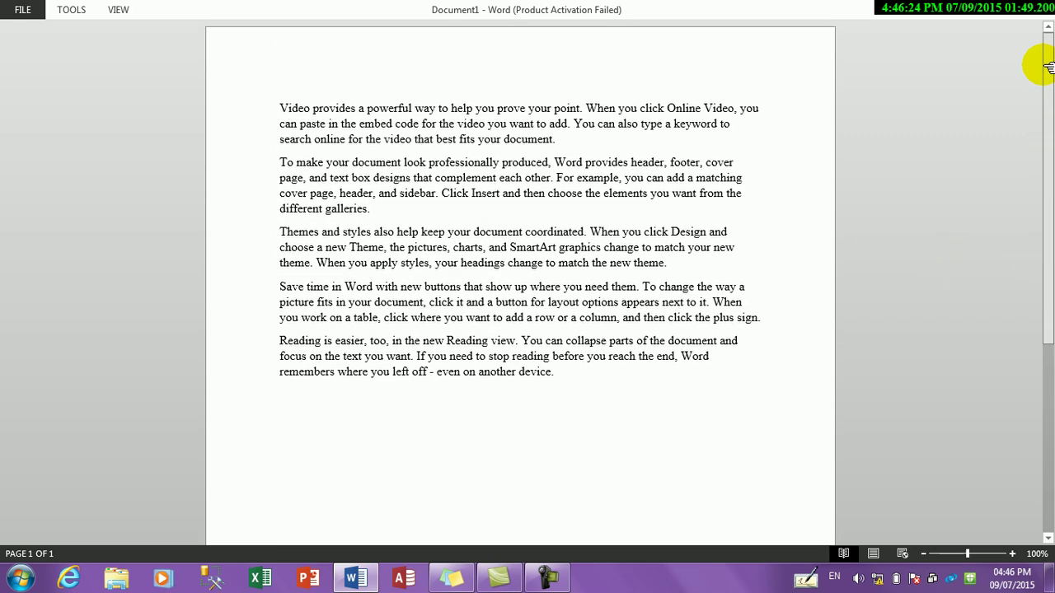
Step: Set the reading view back to Column Layout
{"action": "left_click", "coordinate": [120, 9]}
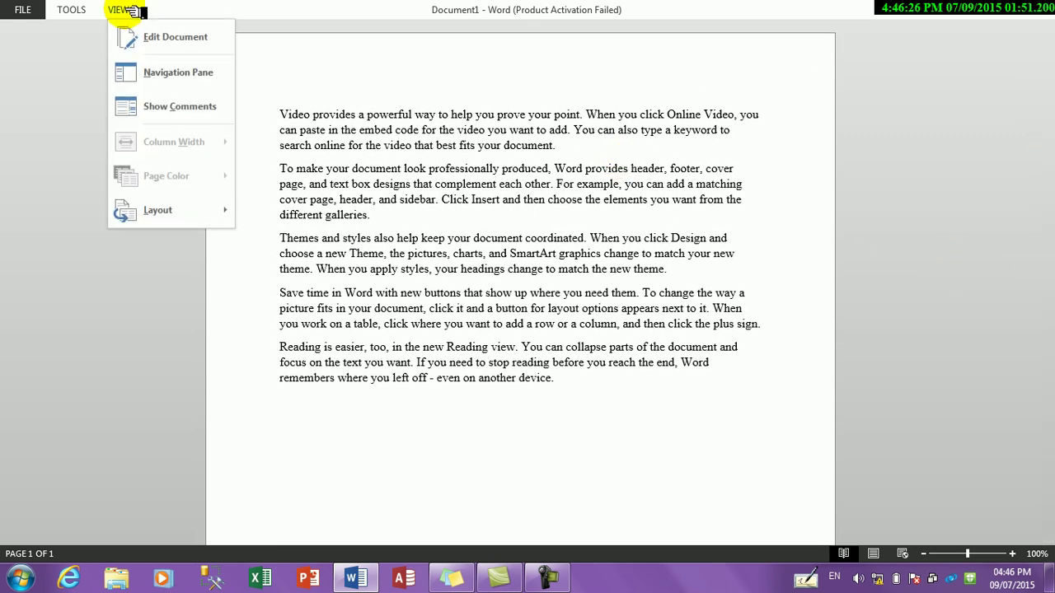
{"action": "mouse_move", "coordinate": [213, 213]}
{"action": "left_click", "coordinate": [289, 211]}
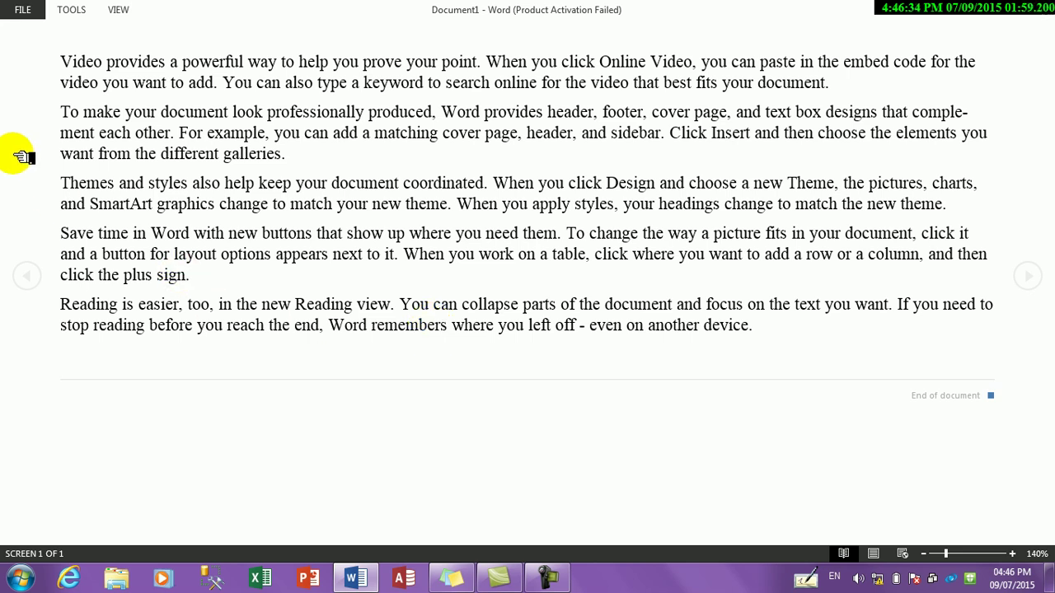
Step: Try the Sepia page colour and the Inverse page colour in the reading view
{"action": "left_click", "coordinate": [120, 10]}
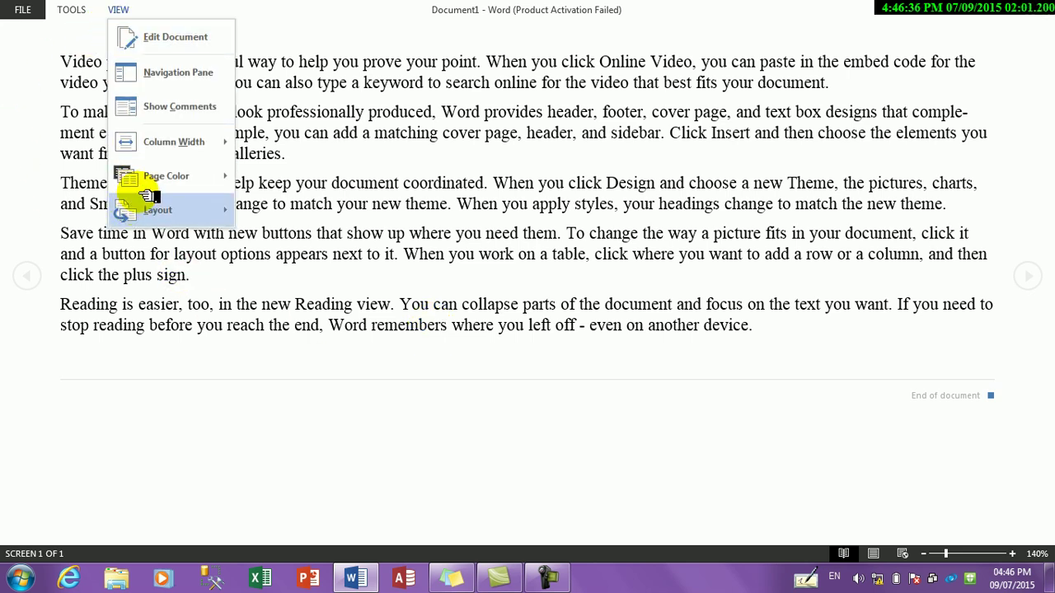
{"action": "mouse_move", "coordinate": [150, 176]}
{"action": "left_click", "coordinate": [291, 215]}
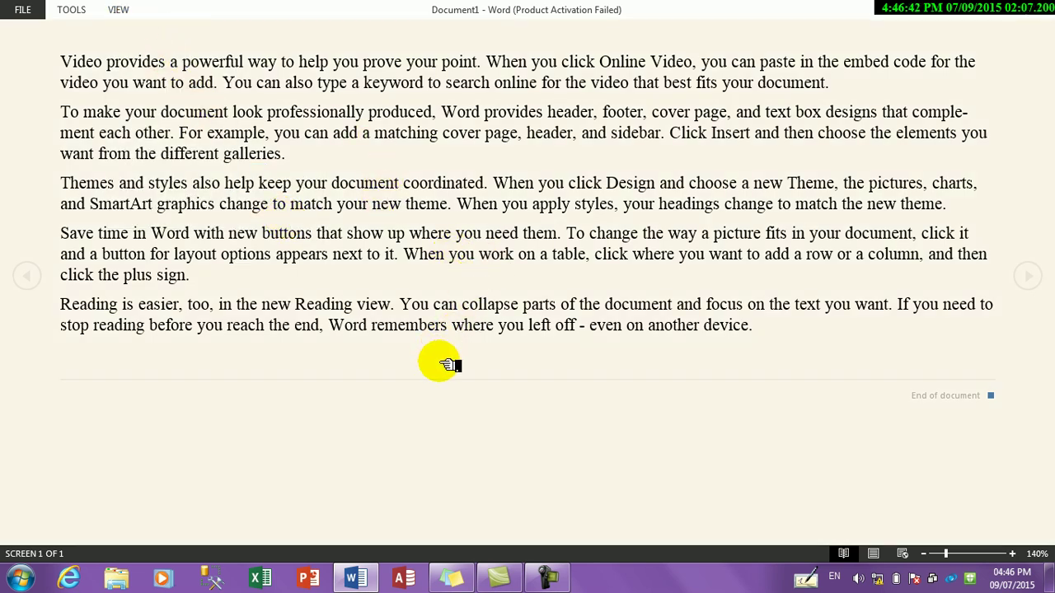
{"action": "left_click", "coordinate": [116, 7]}
{"action": "mouse_move", "coordinate": [176, 177]}
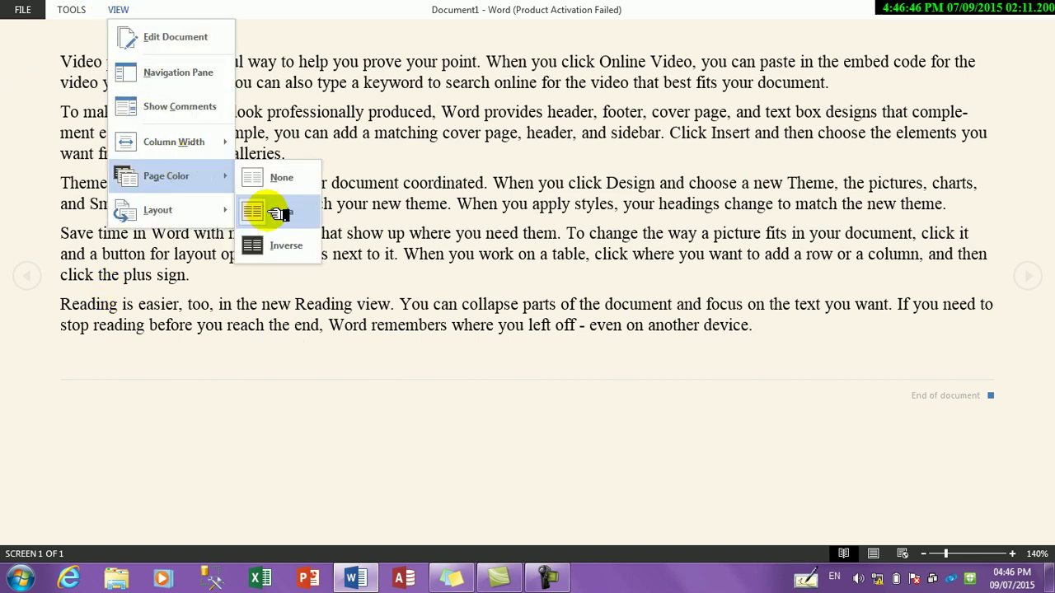
{"action": "left_click", "coordinate": [284, 249]}
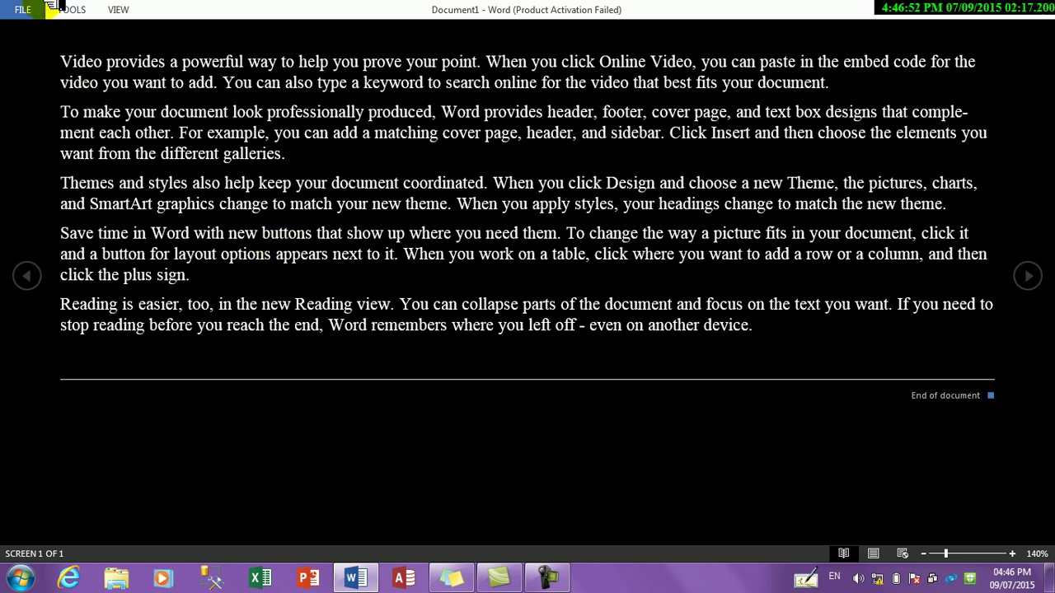
Step: Reset the reading view's page colour to None
{"action": "left_click", "coordinate": [122, 10]}
{"action": "mouse_move", "coordinate": [176, 176]}
{"action": "left_click", "coordinate": [251, 179]}
Step: Set the reading view's column width to Wide
{"action": "left_click", "coordinate": [118, 10]}
{"action": "mouse_move", "coordinate": [198, 142]}
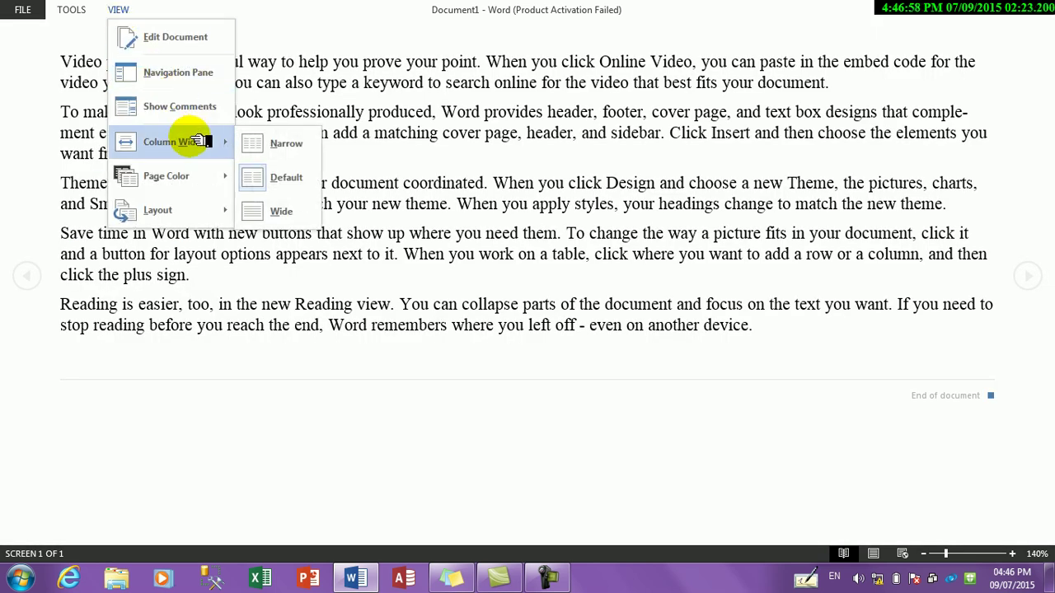
{"action": "left_click", "coordinate": [259, 213]}
Step: Show the comments area beside the text in the reading view
{"action": "left_click", "coordinate": [119, 12]}
{"action": "left_click", "coordinate": [118, 10]}
{"action": "left_click", "coordinate": [114, 10]}
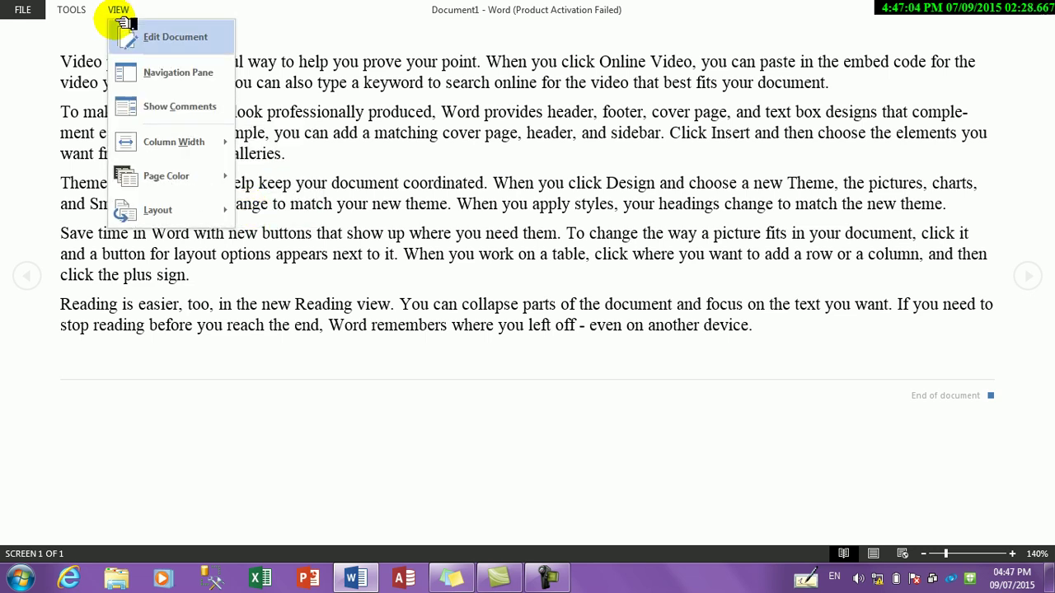
{"action": "left_click", "coordinate": [180, 107]}
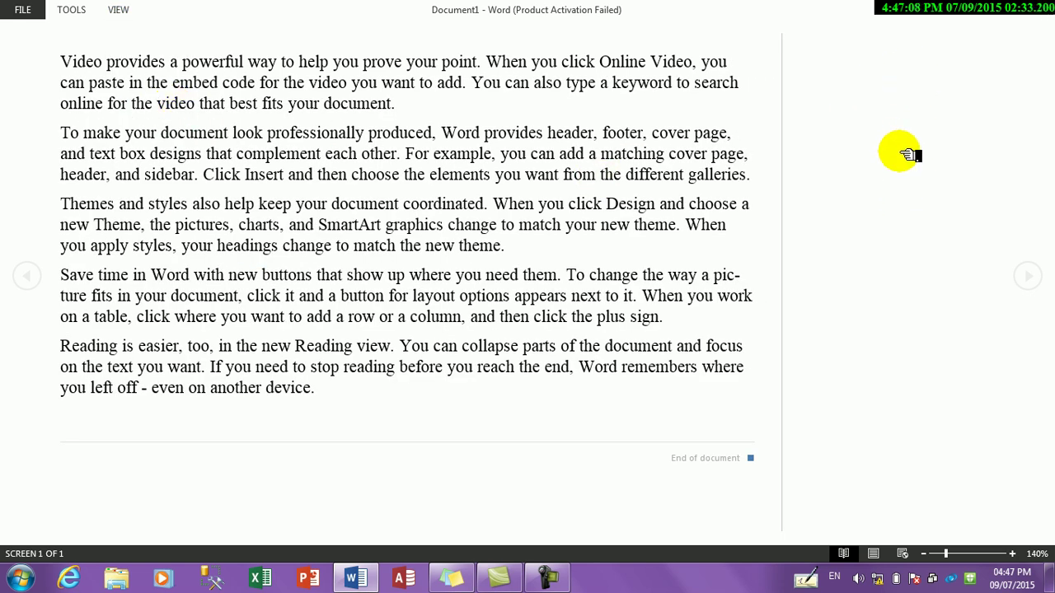
Step: Open the Navigation pane, search the document for "you", and close the pane
{"action": "left_click", "coordinate": [118, 10]}
{"action": "left_click", "coordinate": [147, 80]}
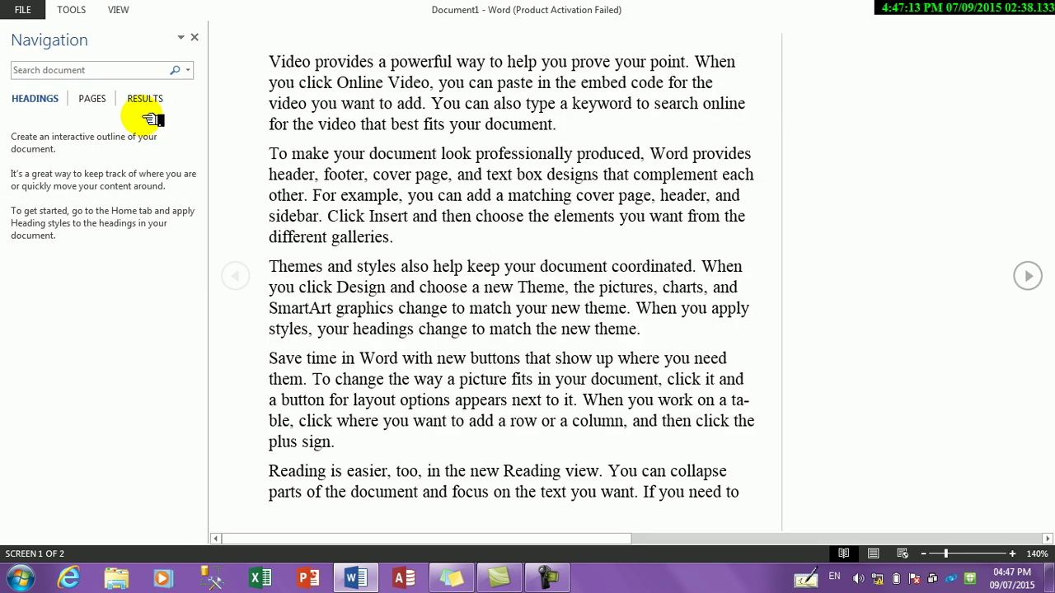
{"action": "left_click", "coordinate": [116, 74]}
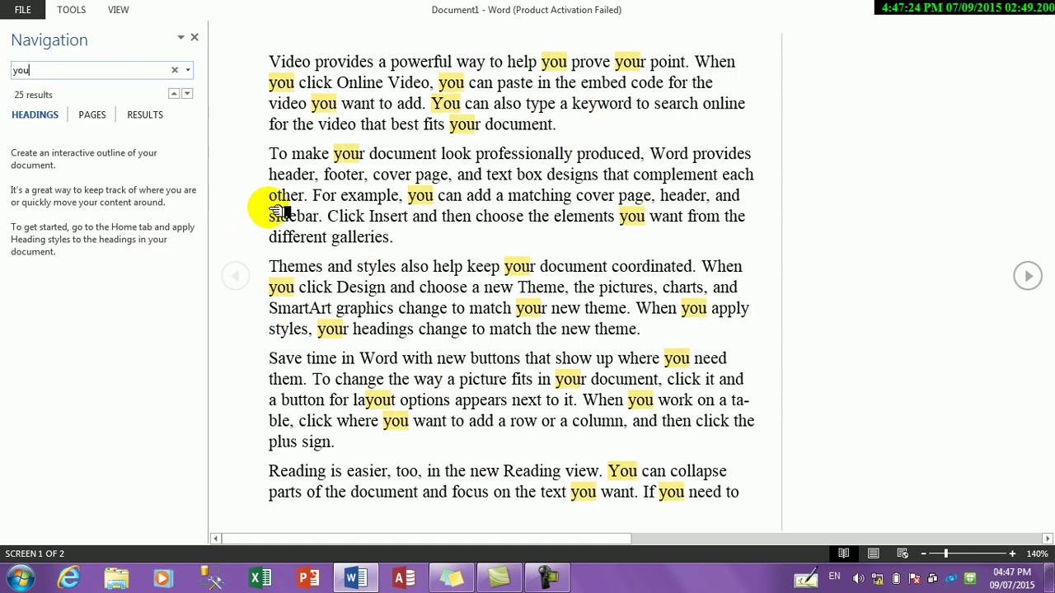
{"action": "left_click", "coordinate": [195, 37]}
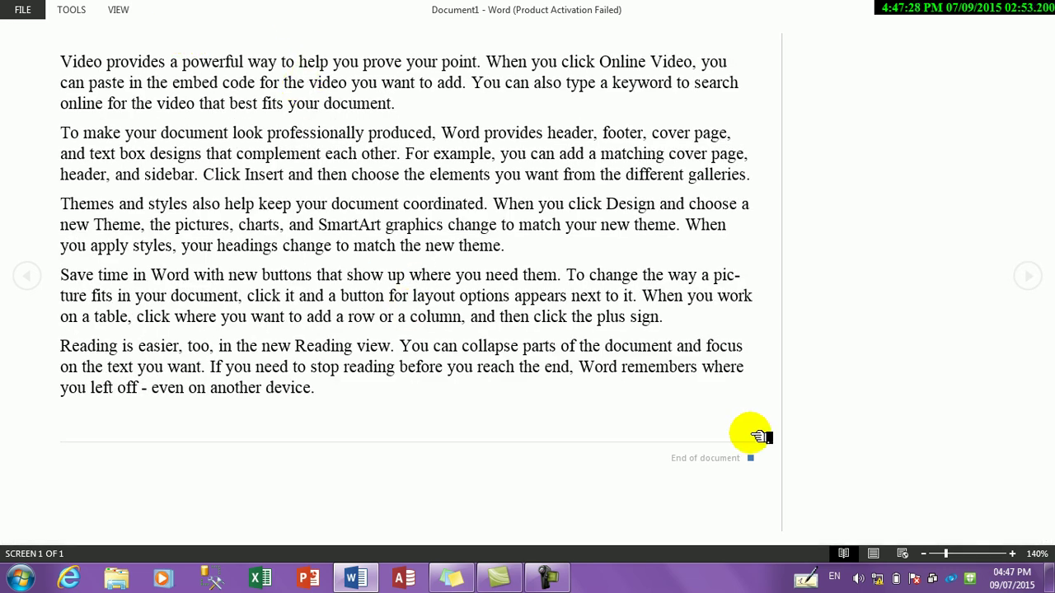
Step: Return the document to Print Layout and display the ruler
{"action": "left_click", "coordinate": [887, 556]}
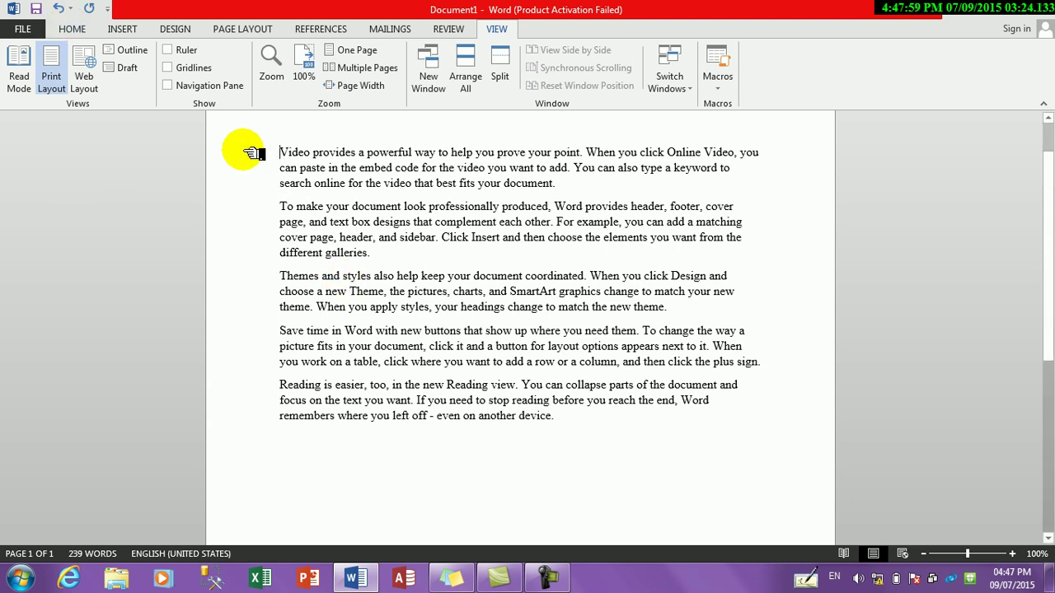
{"action": "left_click", "coordinate": [182, 50]}
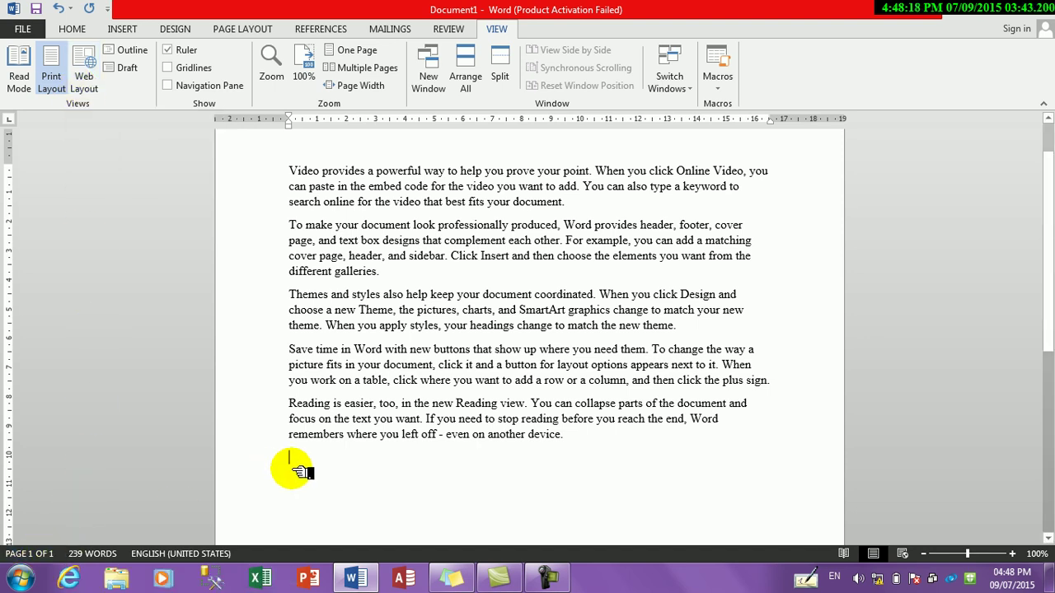
Step: Insert a page break after the last paragraph and undo it
{"action": "key", "text": "ctrl+Return"}
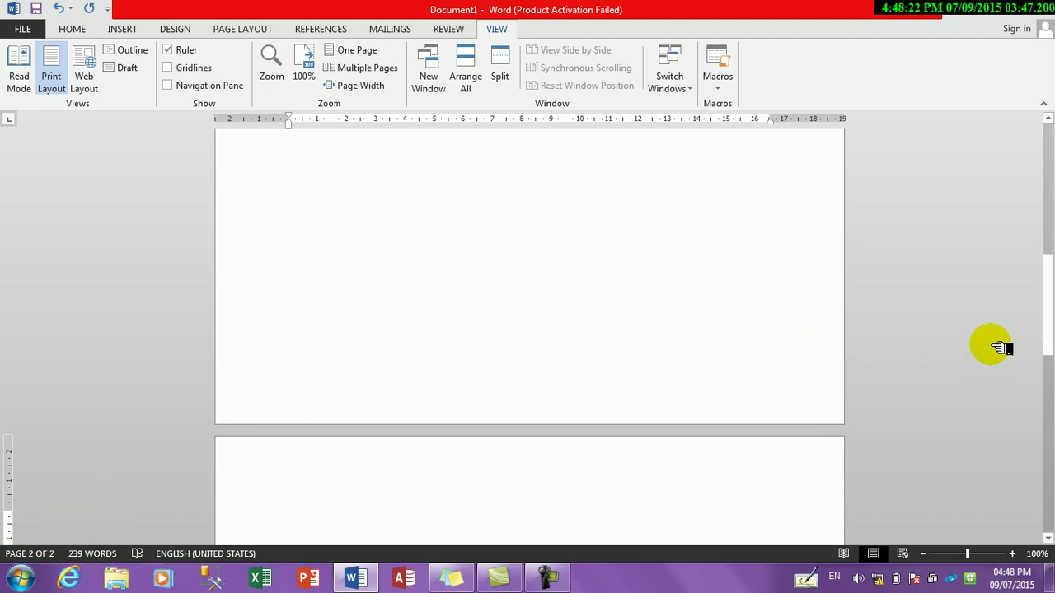
{"action": "key", "text": "ctrl+z"}
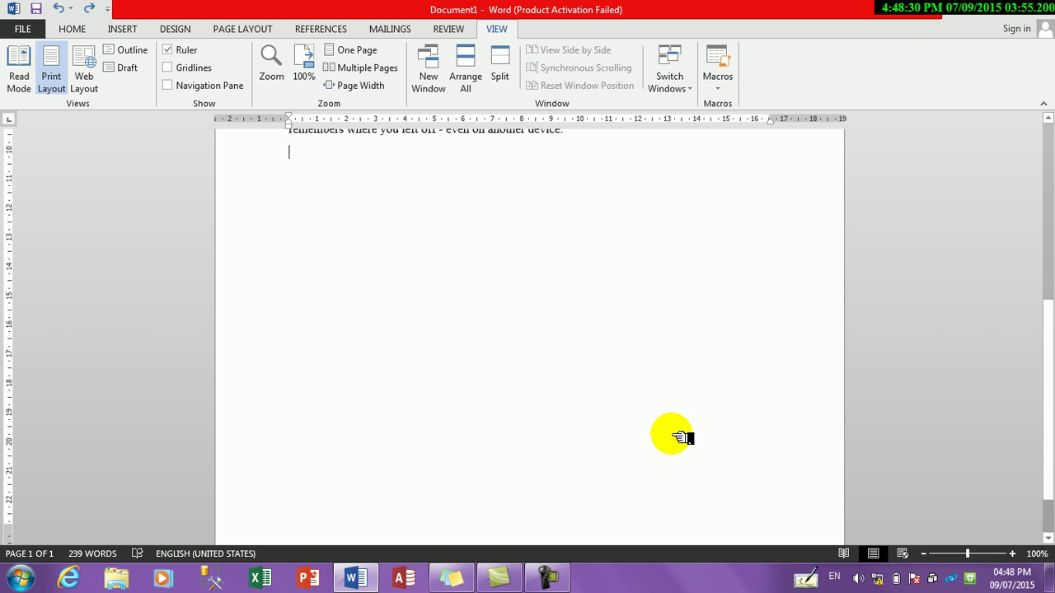
Step: Display the document in Web Layout and save it to the Desktop under the name ttt.html as a Word Document
{"action": "left_click", "coordinate": [86, 83]}
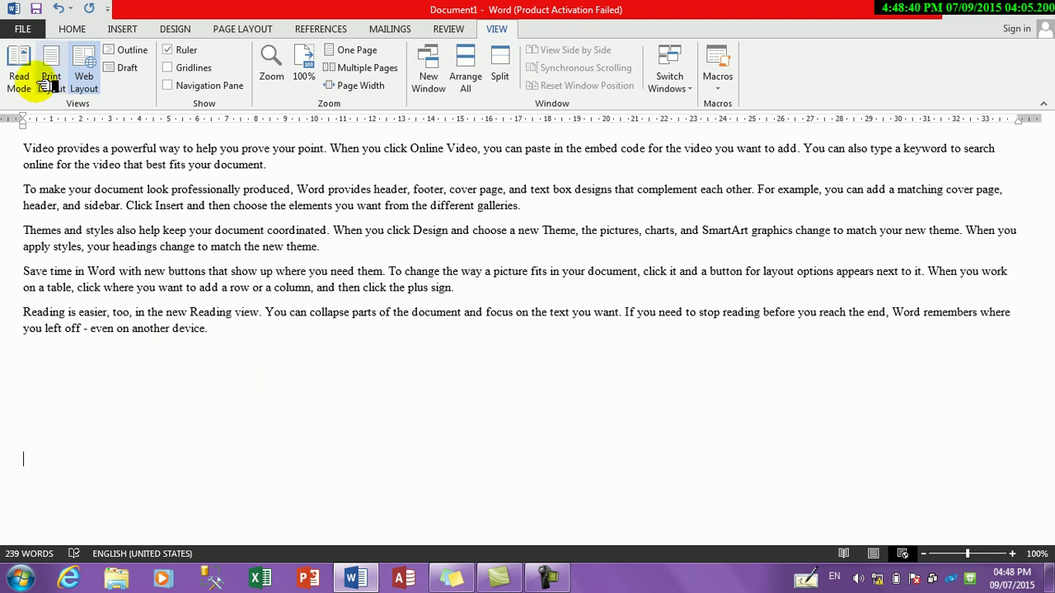
{"action": "left_click", "coordinate": [24, 32]}
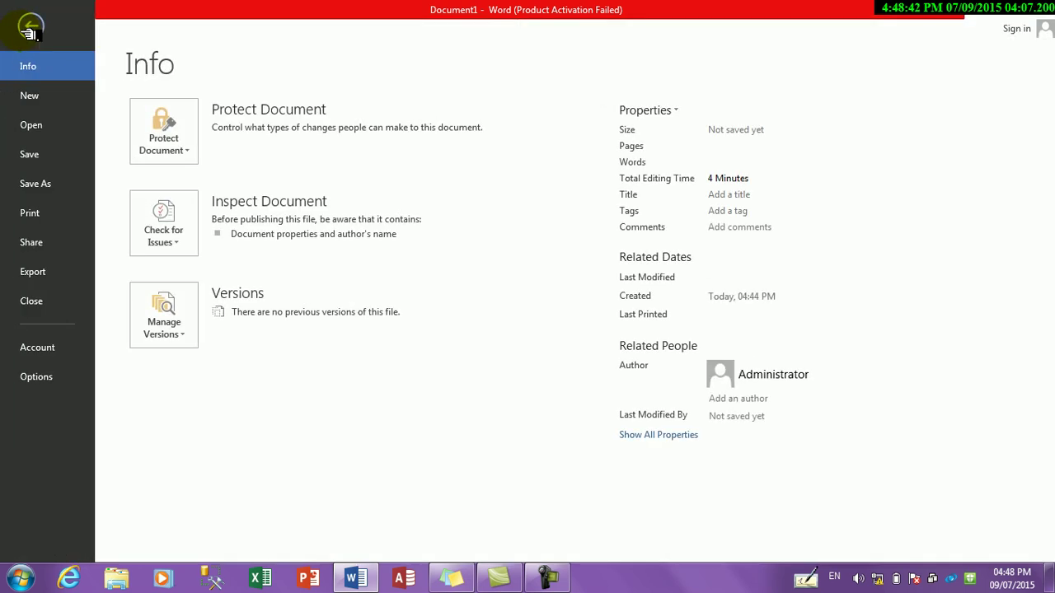
{"action": "left_click", "coordinate": [38, 186]}
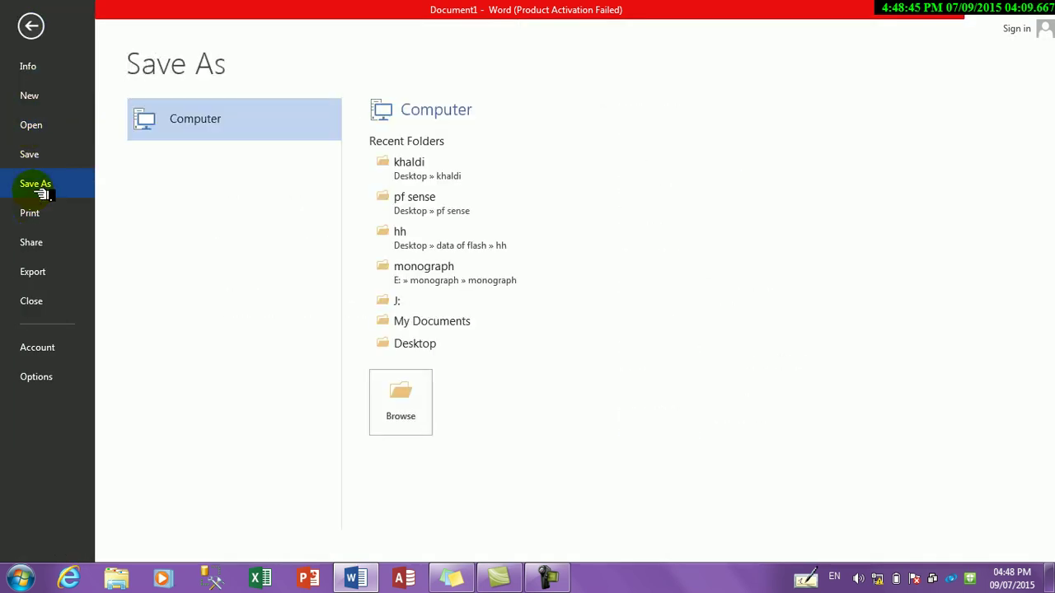
{"action": "left_click", "coordinate": [430, 347]}
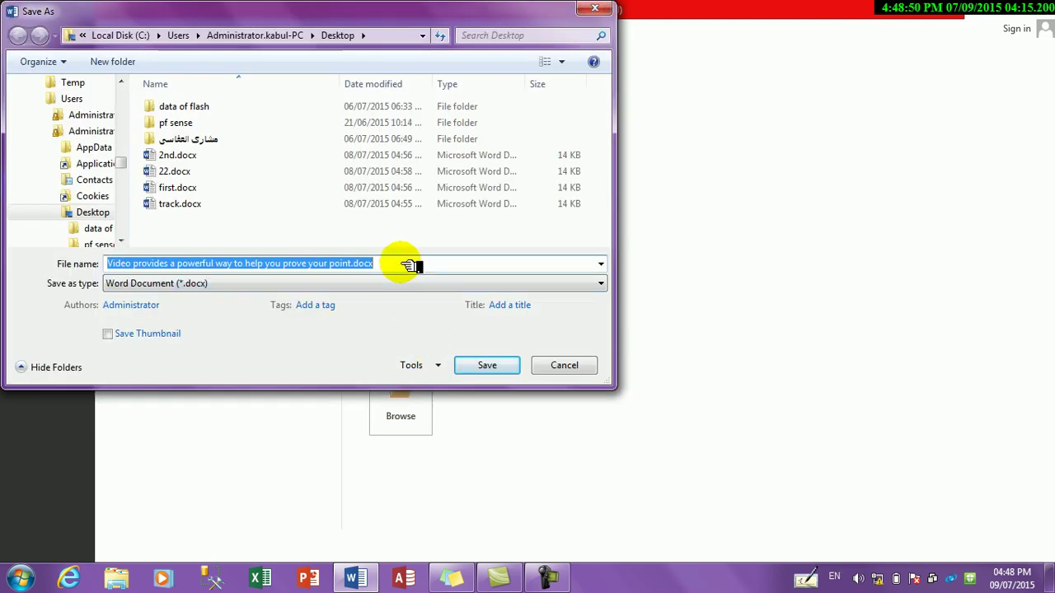
{"action": "type", "text": "ttt.html"}
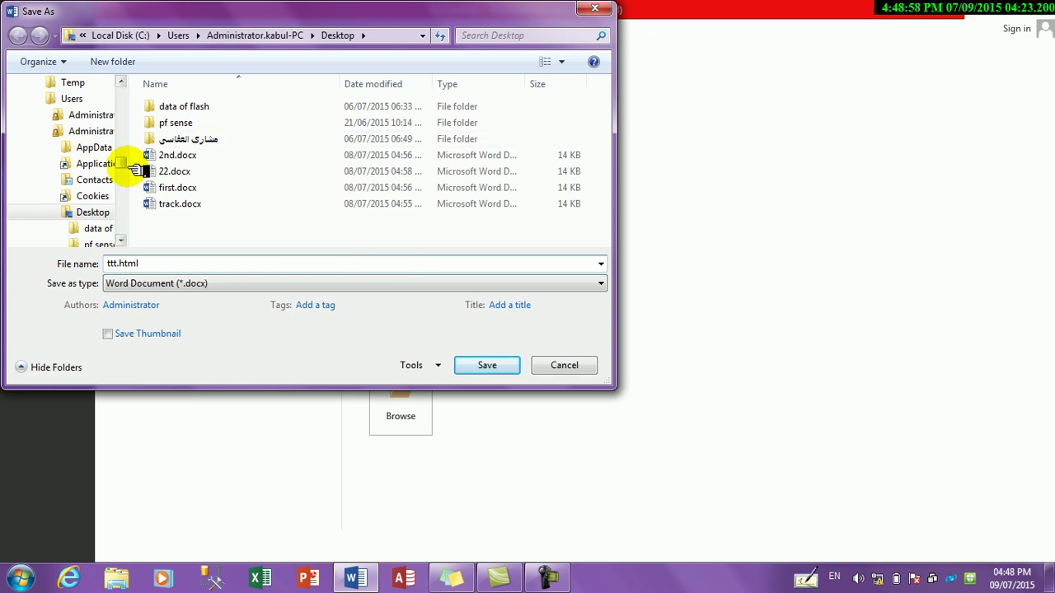
{"action": "left_click_drag", "start_coordinate": [123, 160], "coordinate": [122, 89]}
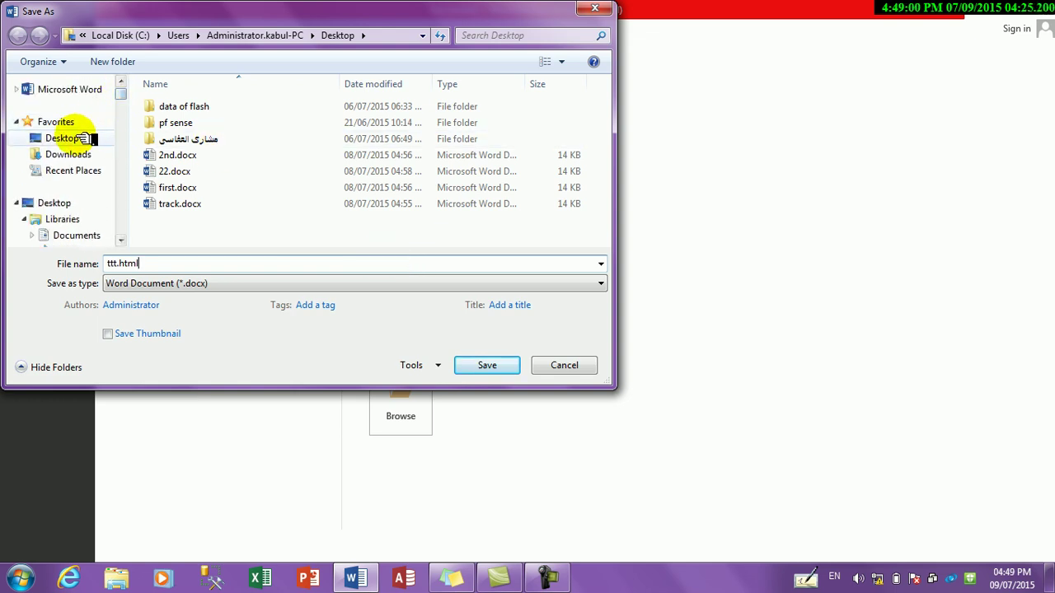
{"action": "left_click", "coordinate": [66, 138]}
{"action": "left_click", "coordinate": [486, 365]}
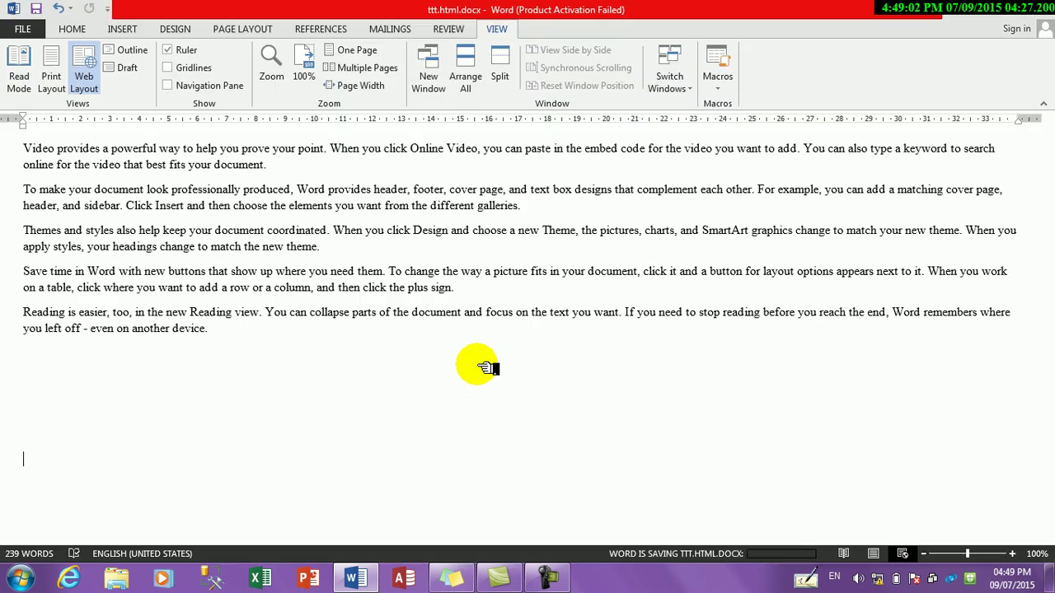
Step: Look through the Share and Save As options for the document and show the Windows desktop
{"action": "left_click", "coordinate": [22, 29]}
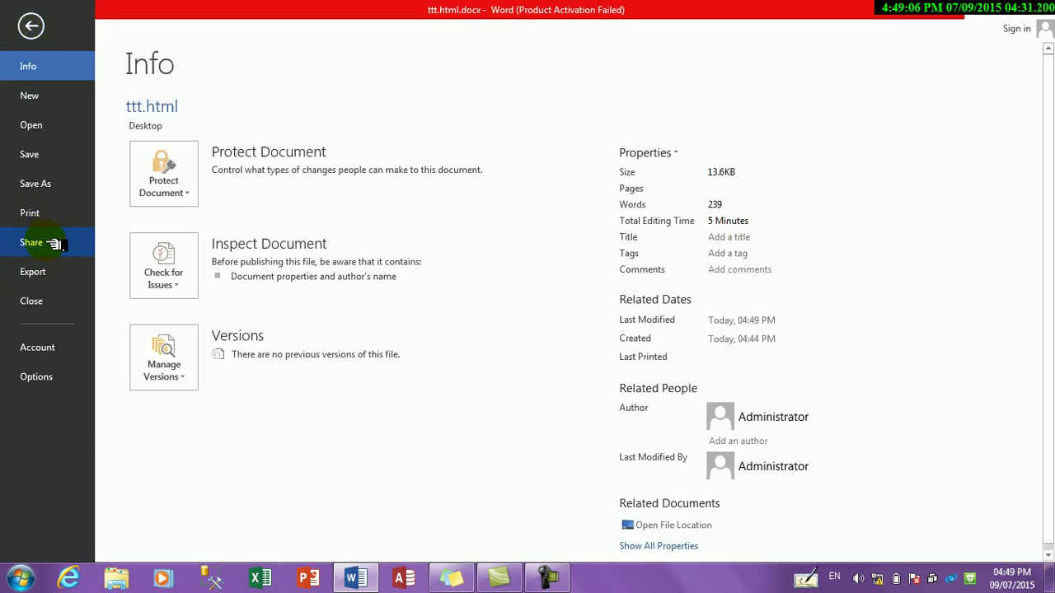
{"action": "left_click", "coordinate": [32, 242]}
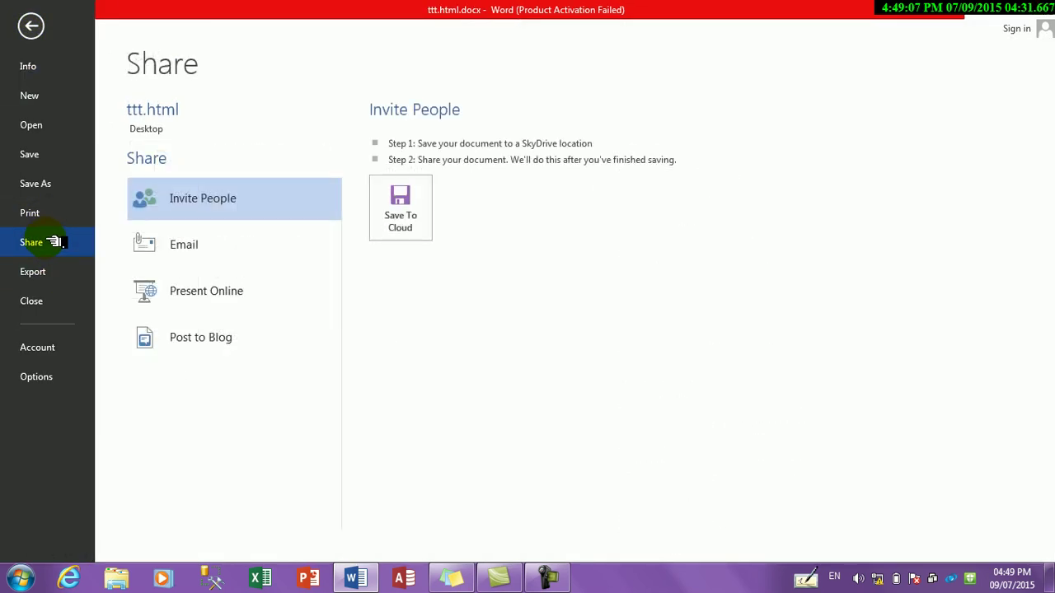
{"action": "left_click", "coordinate": [41, 184]}
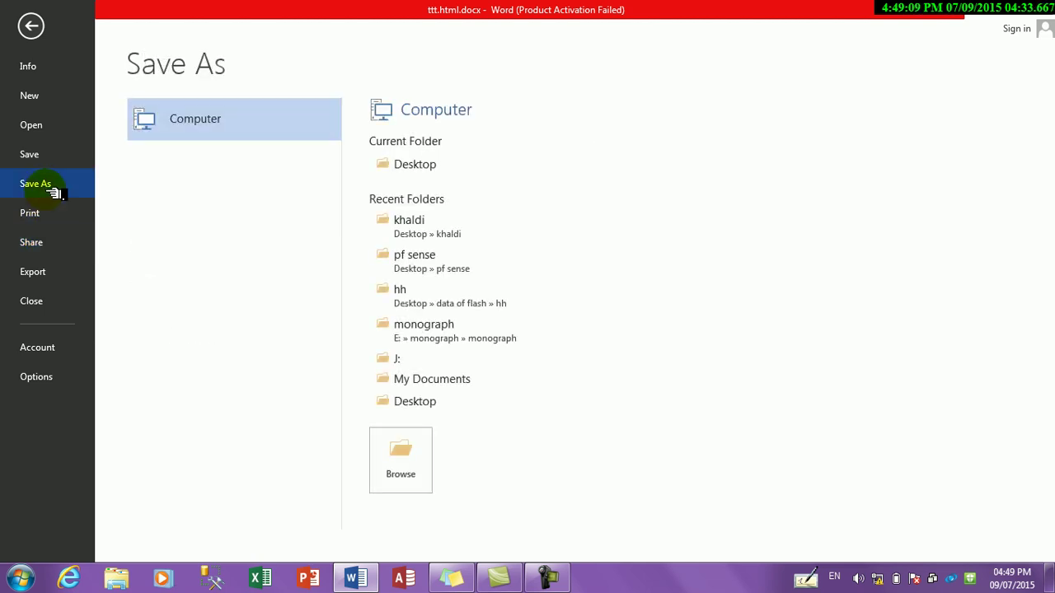
{"action": "left_click", "coordinate": [47, 241]}
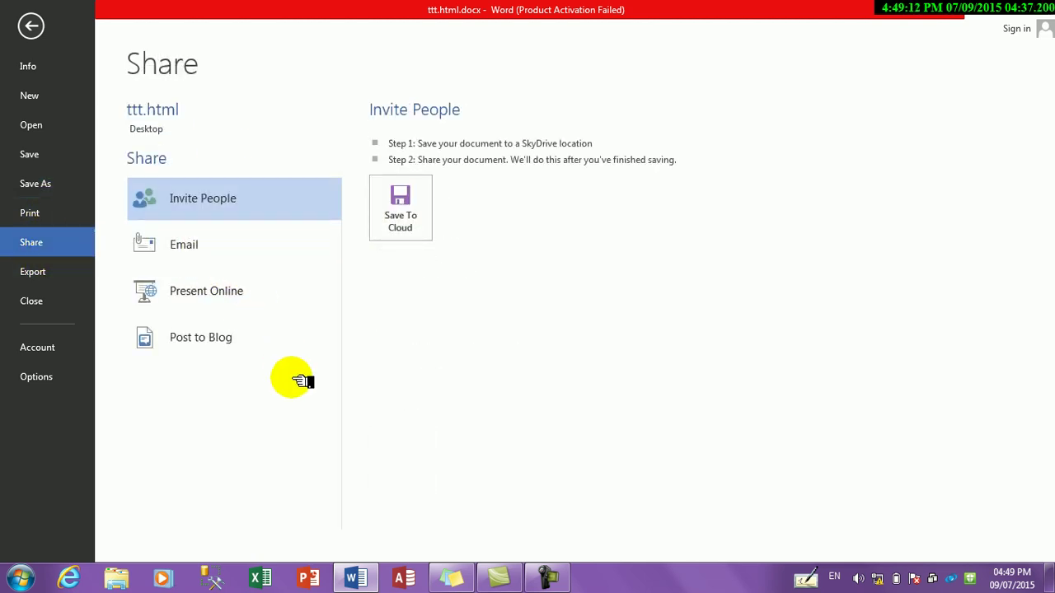
{"action": "key", "text": "super+d"}
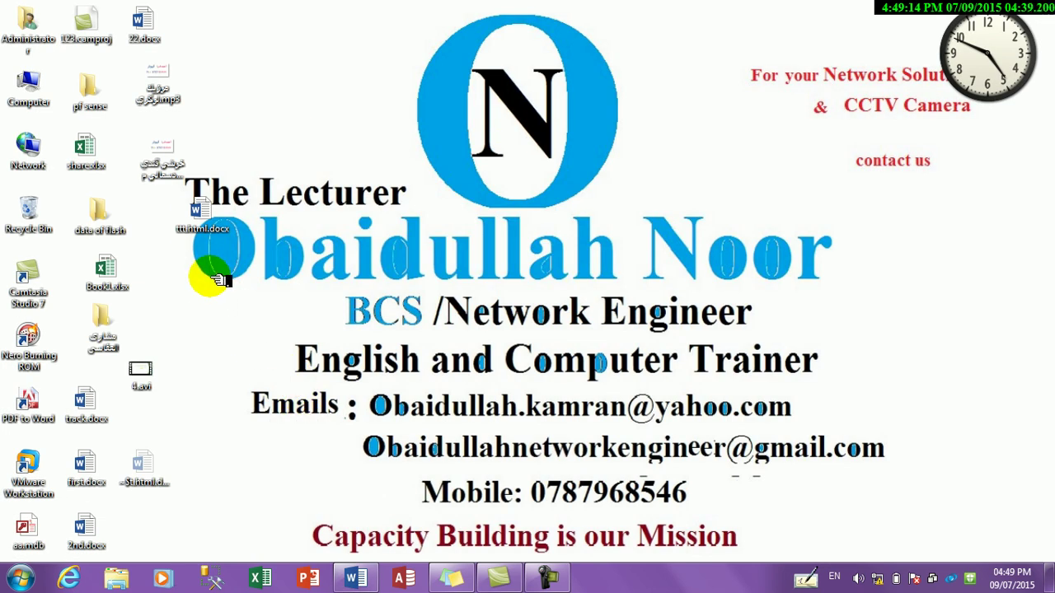
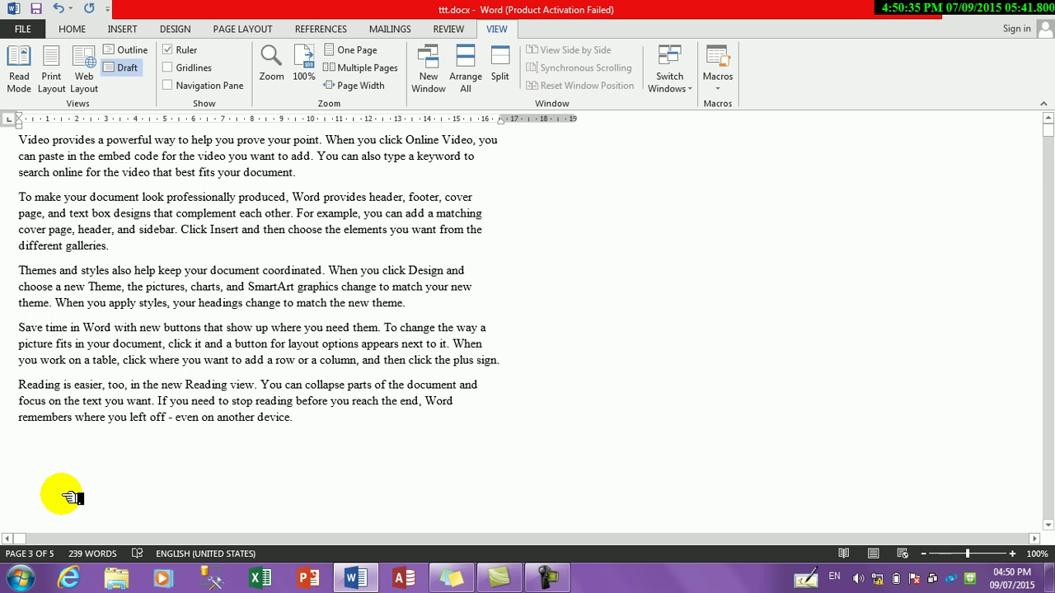
Step: Add the filler lines Skfsffsdfsdfsd, Sfsd, Fsd, Dfs, Fsfs and D below the last paragraph in Draft view, followed by blank lines
{"action": "left_click", "coordinate": [38, 441]}
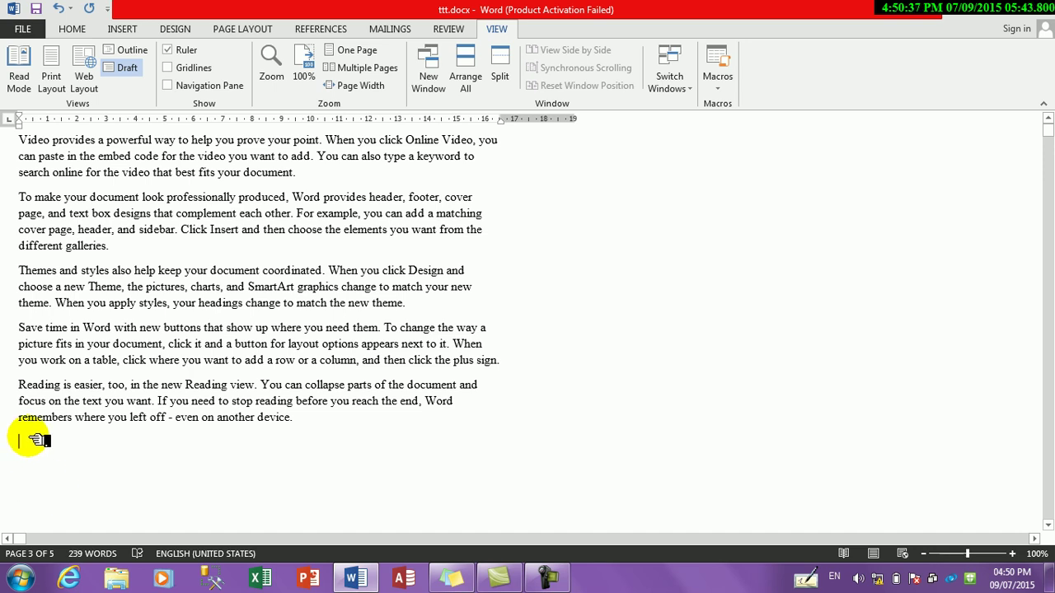
{"action": "type", "text": "skdfsdfsdfsd"}
{"action": "key", "text": "Return"}
{"action": "type", "text": "sfsd"}
{"action": "key", "text": "Return"}
{"action": "type", "text": "fsd"}
{"action": "key", "text": "Return"}
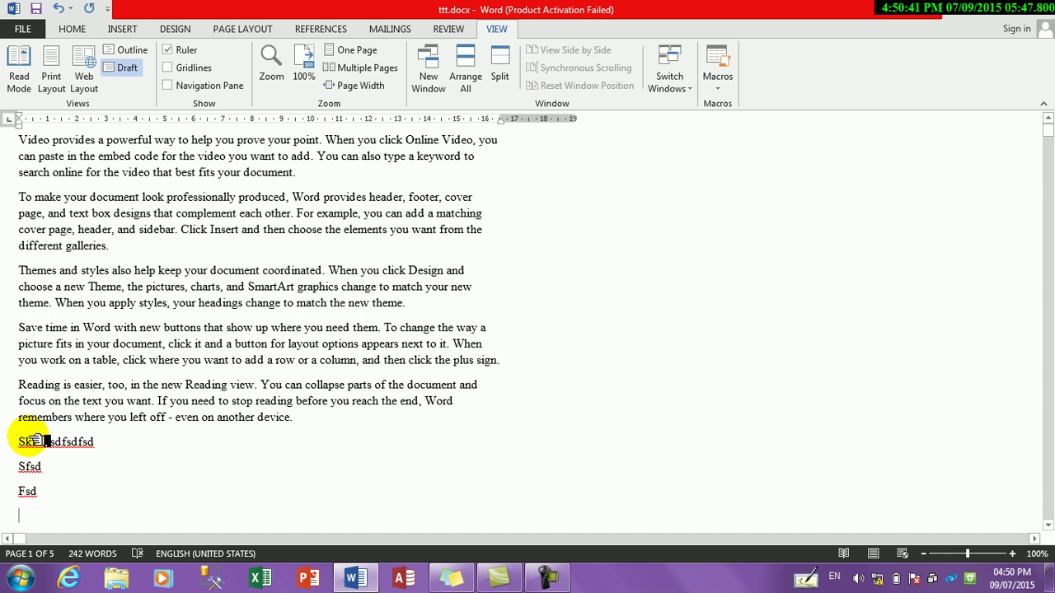
{"action": "type", "text": "dfs"}
{"action": "key", "text": "Return"}
{"action": "type", "text": "fsfs"}
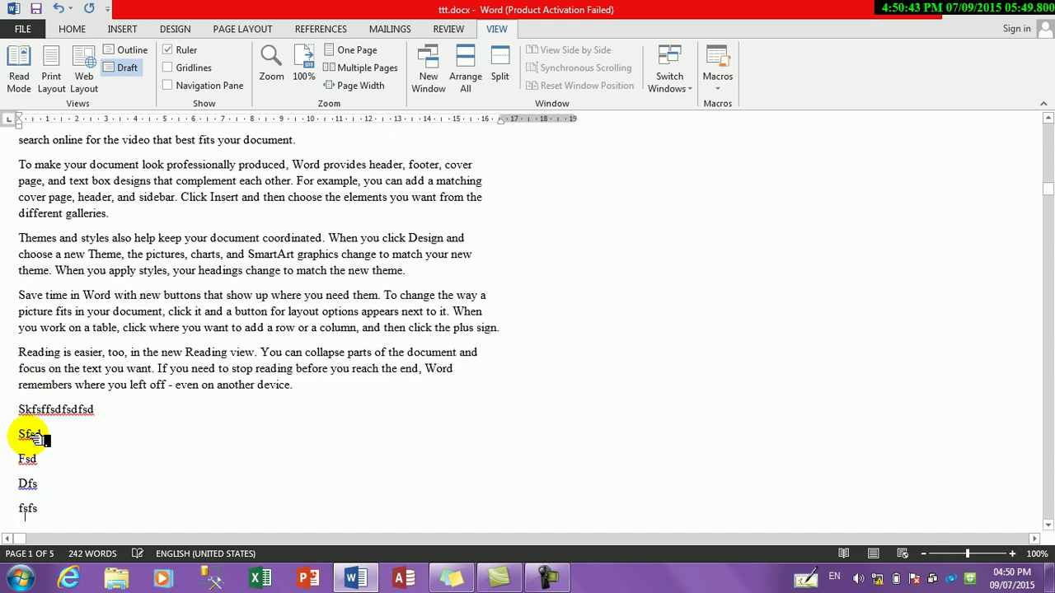
{"action": "key", "text": "Return"}
{"action": "type", "text": "d"}
{"action": "key", "text": "Return"}
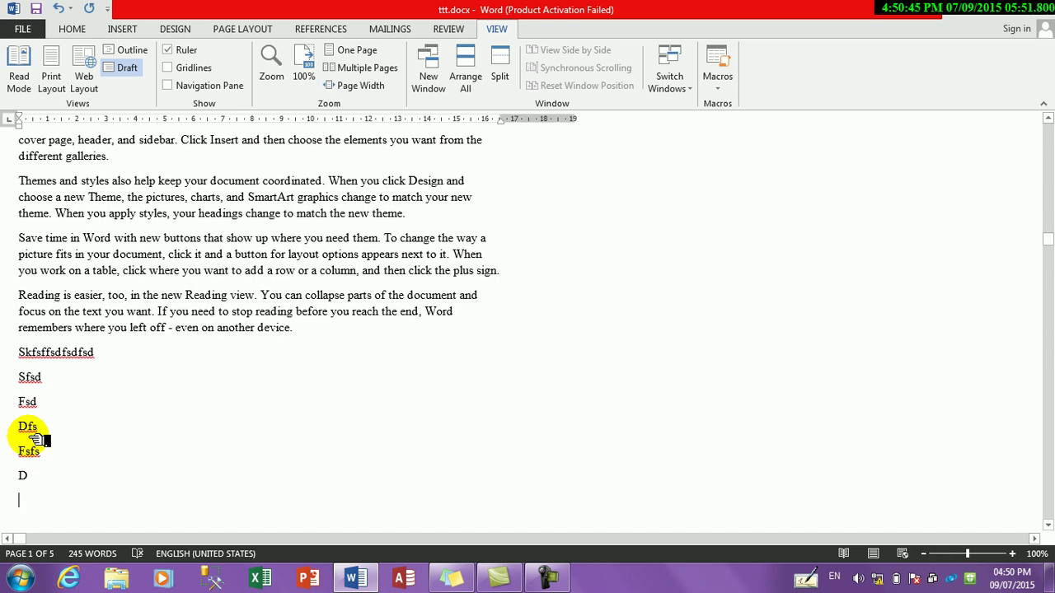
{"action": "key", "text": "Return"}
{"action": "key", "text": "Return"}
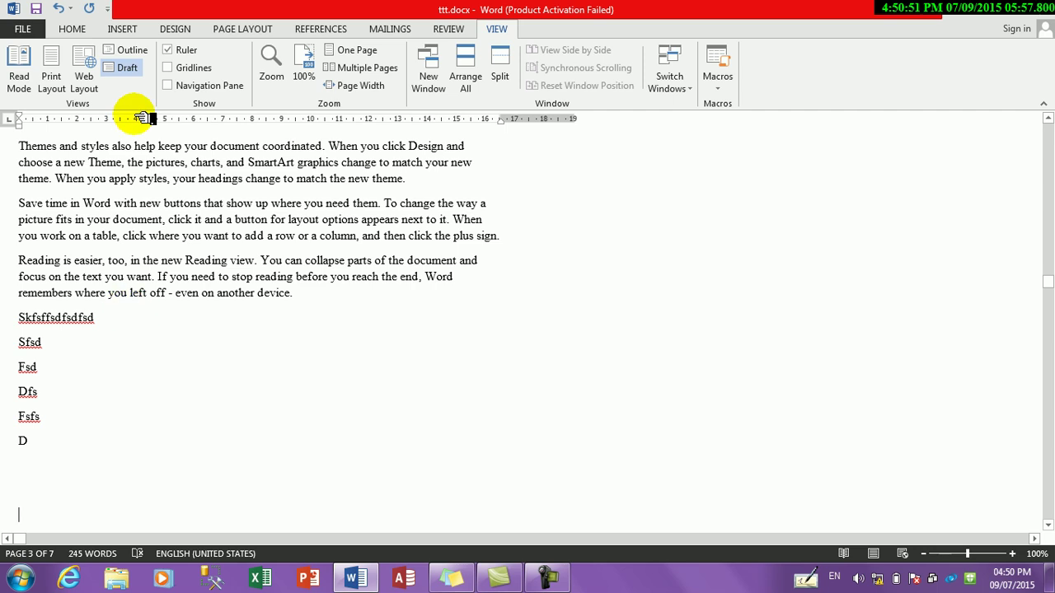
Step: Return the document to Print Layout and delete all of its text
{"action": "left_click", "coordinate": [50, 77]}
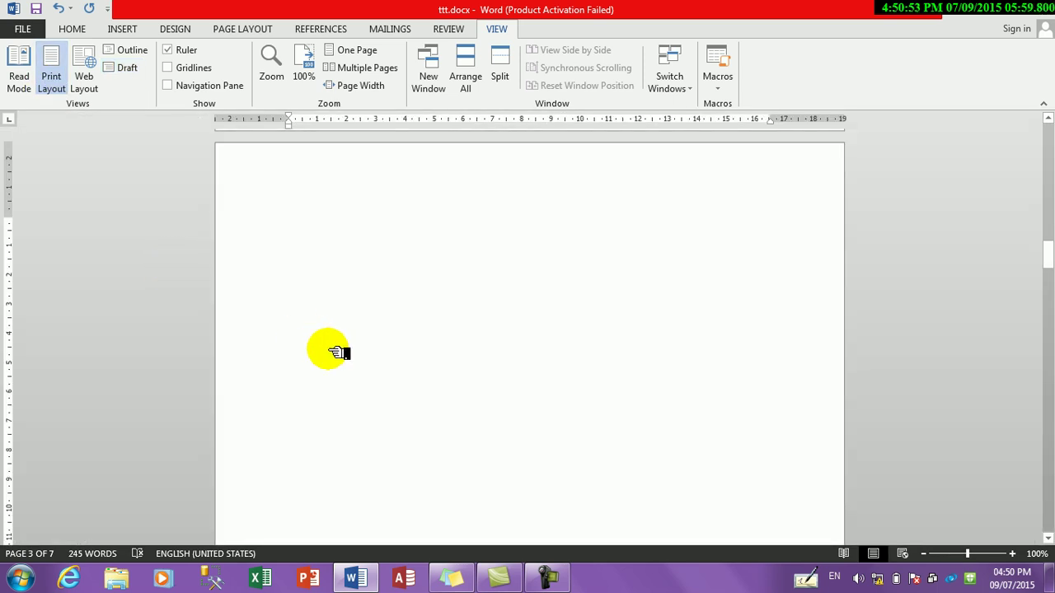
{"action": "left_click_drag", "start_coordinate": [1045, 263], "coordinate": [1042, 109]}
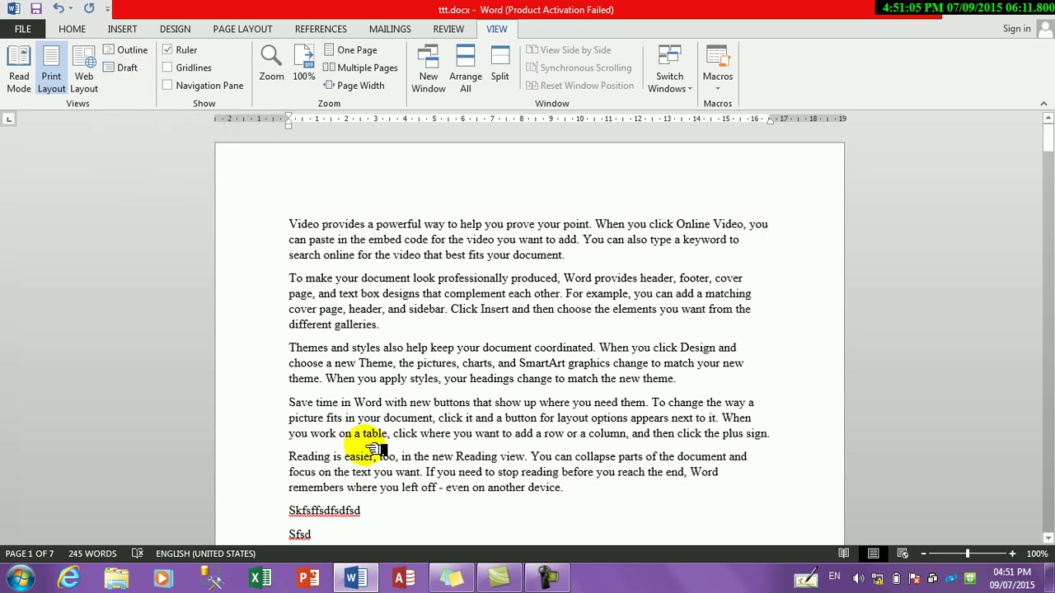
{"action": "key", "text": "ctrl+a"}
{"action": "key", "text": "Delete"}
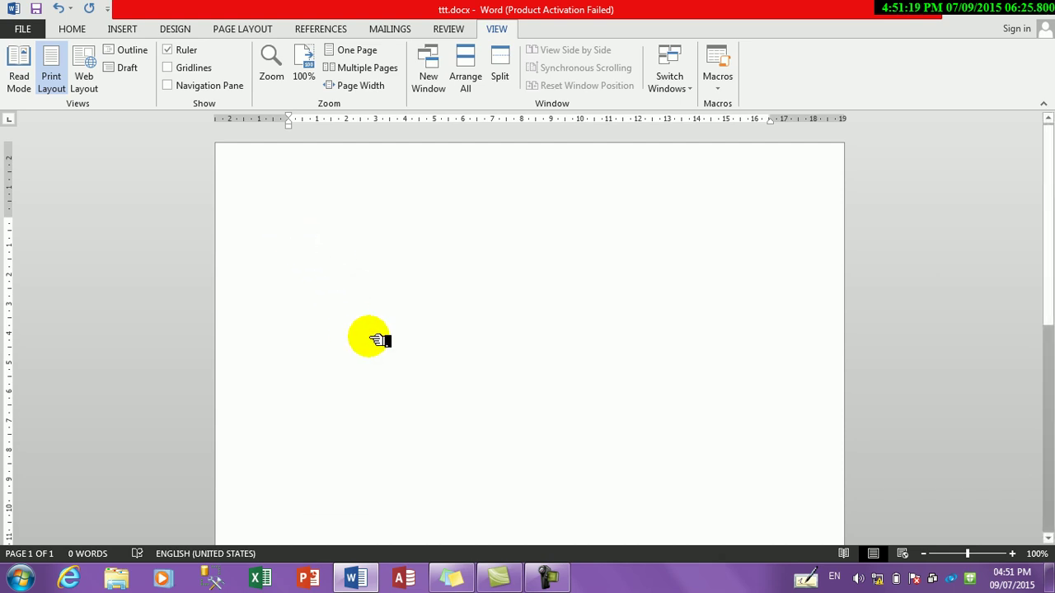
Step: Enter the line "Kabul" and set the text of the following line to black at 11 pt
{"action": "type", "text": "kabul"}
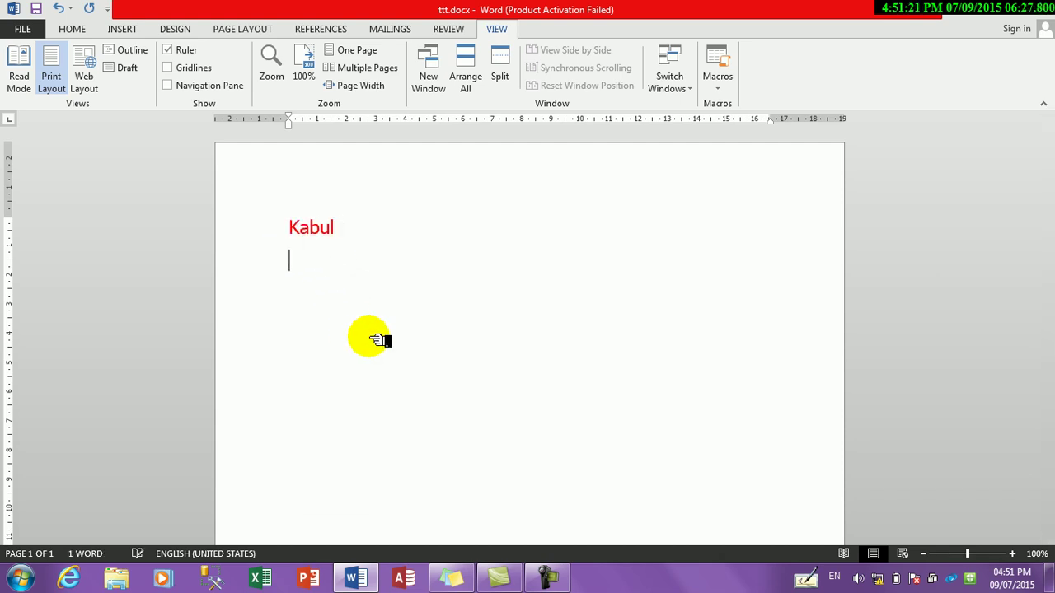
{"action": "left_click", "coordinate": [71, 29]}
{"action": "left_click", "coordinate": [316, 79]}
{"action": "left_click", "coordinate": [311, 96]}
{"action": "left_click", "coordinate": [257, 55]}
{"action": "left_click", "coordinate": [257, 55]}
{"action": "left_click", "coordinate": [257, 55]}
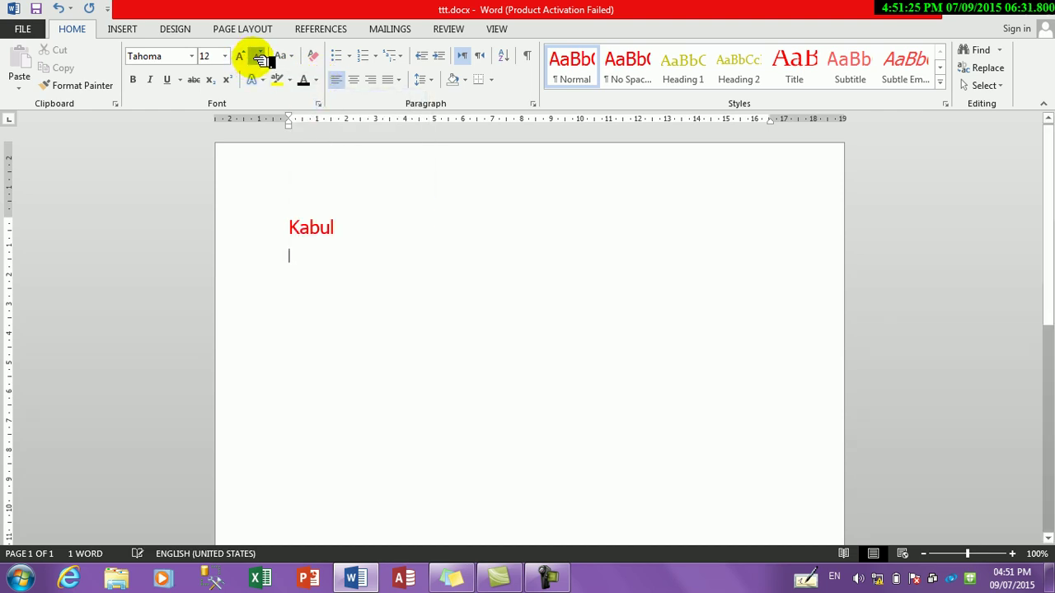
{"action": "left_click", "coordinate": [258, 56]}
Step: Generate one sample paragraph under Kabul with =rand(1)
{"action": "type", "text": "=rand"}
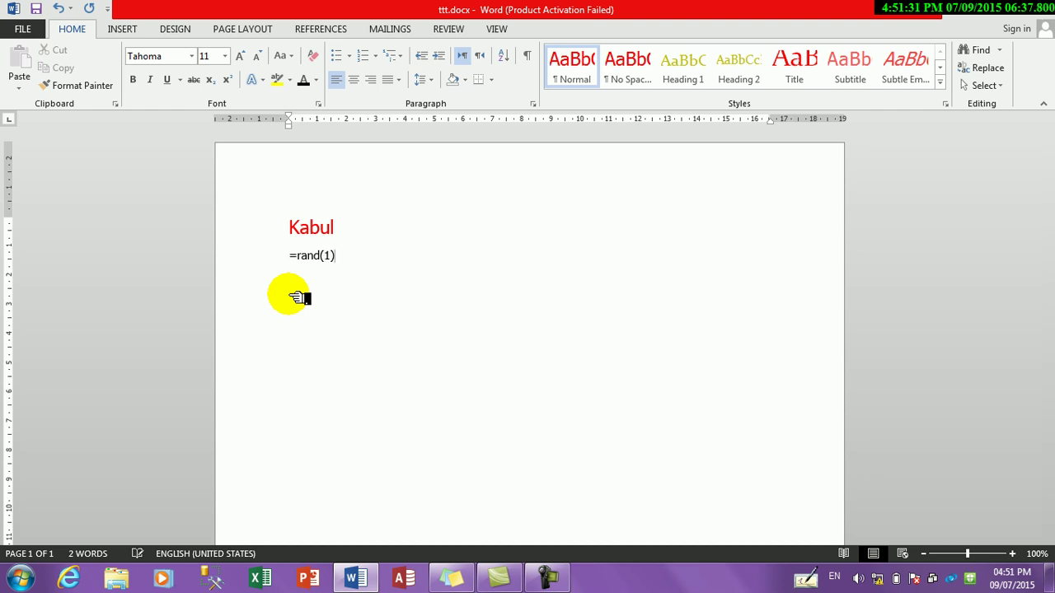
{"action": "type", "text": "(1)"}
{"action": "key", "text": "Return"}
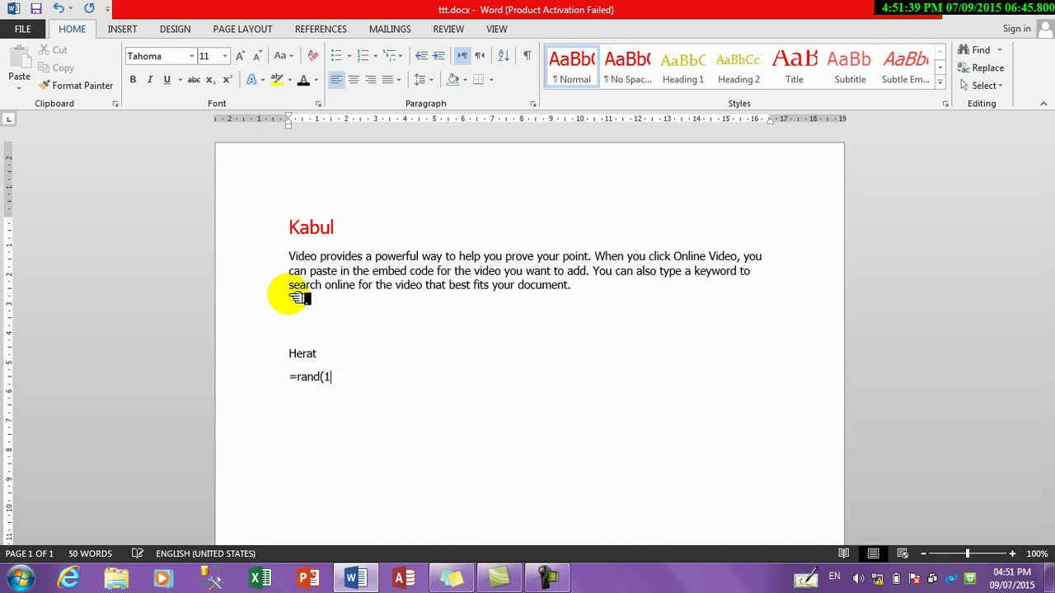
Step: Add the lines "Herat" and "Logar" below, each followed by a sample paragraph generated with =rand(1)
{"action": "key", "text": "Return"}
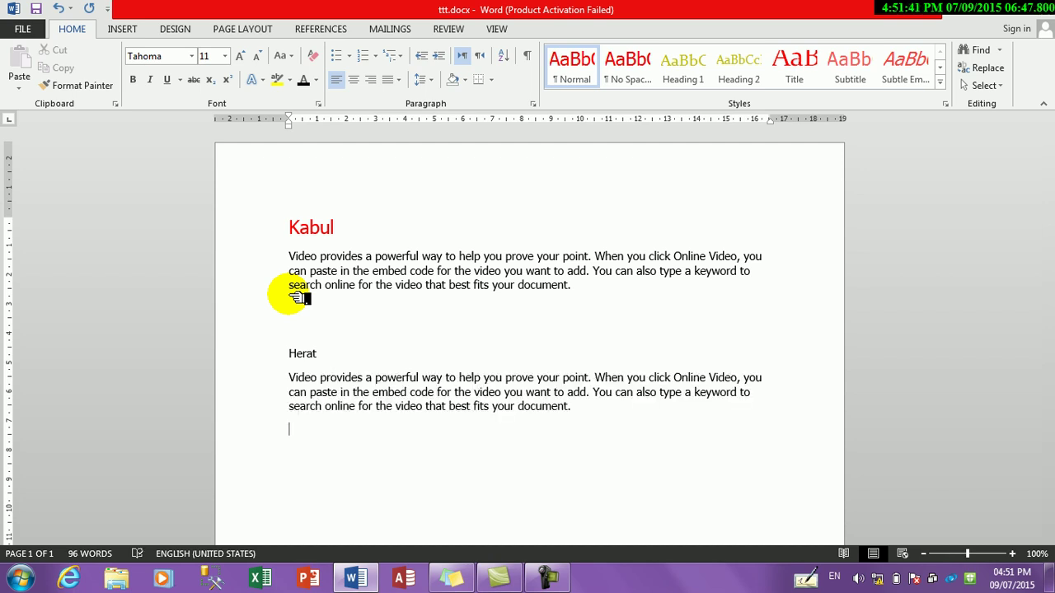
{"action": "type", "text": "logar"}
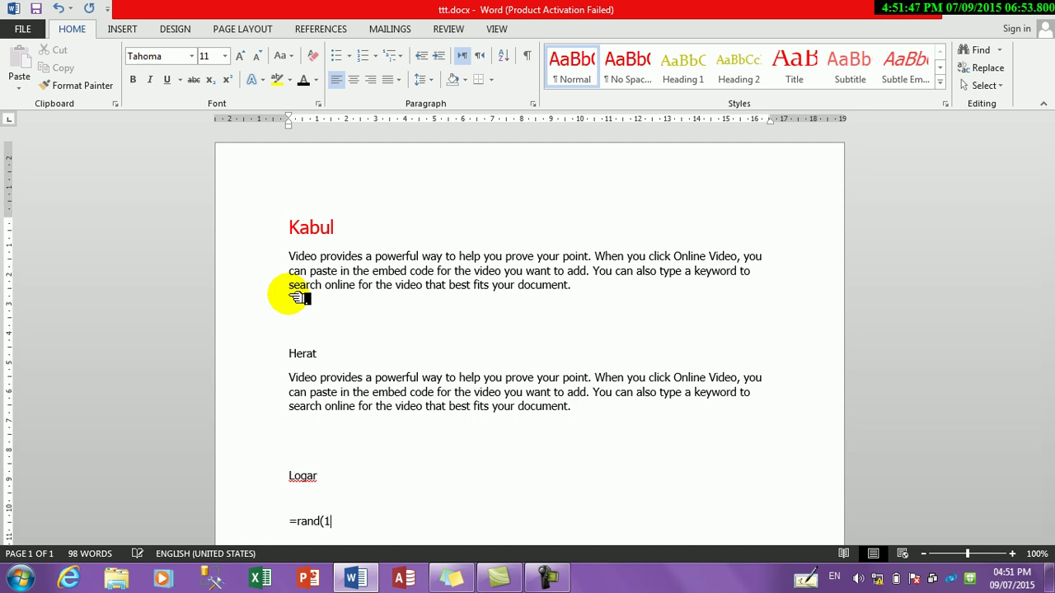
{"action": "key", "text": "Return"}
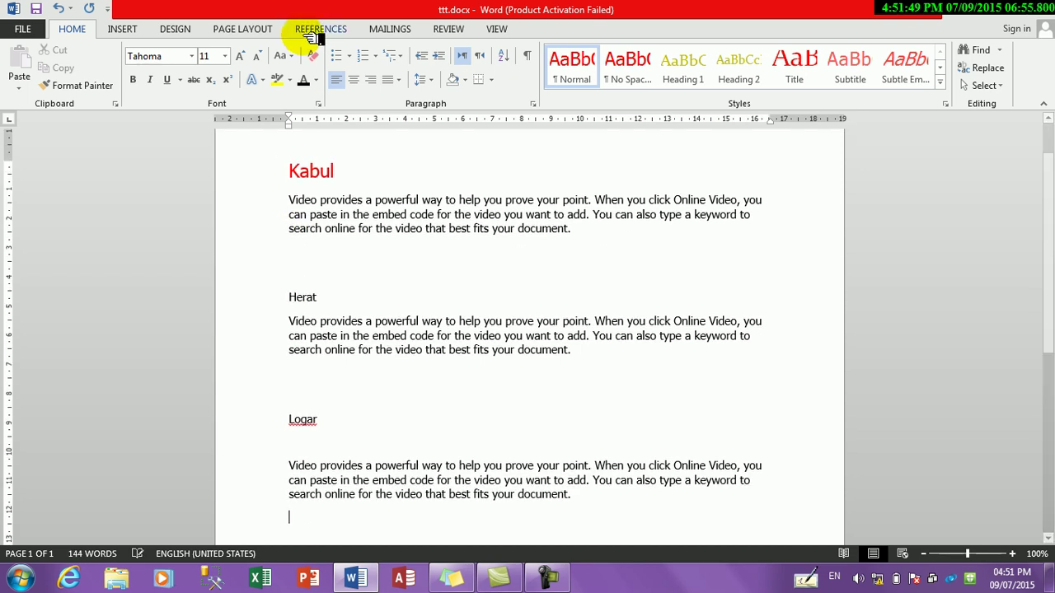
Step: Change the Kabul line to black text and reduce its font size
{"action": "left_click", "coordinate": [268, 165]}
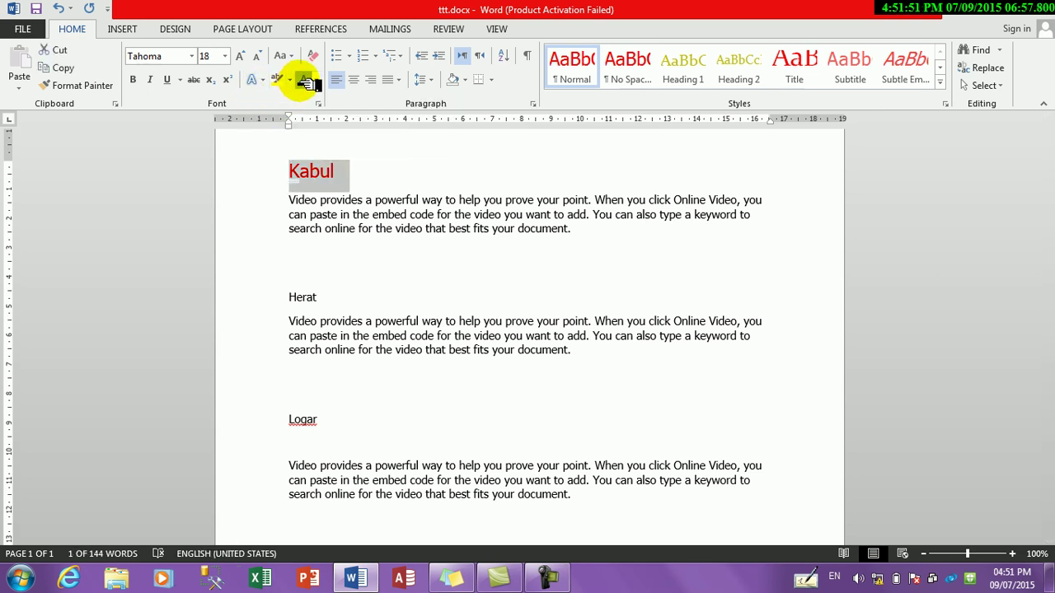
{"action": "left_click", "coordinate": [257, 56]}
{"action": "left_click", "coordinate": [262, 57]}
{"action": "left_click", "coordinate": [340, 329]}
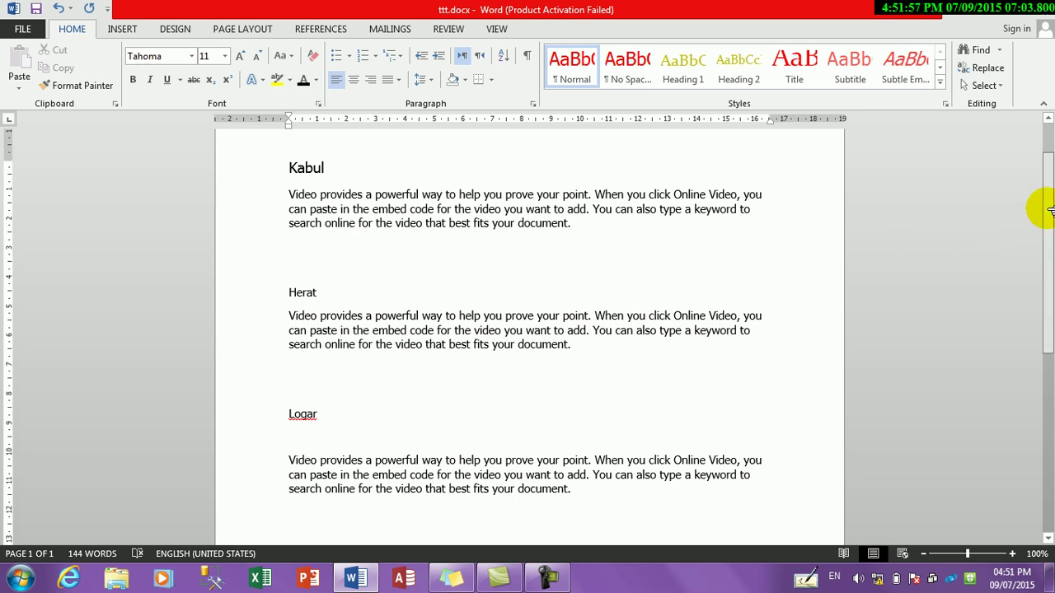
Step: Switch the document to Outline view and promote the Kabul line to Level 1
{"action": "scroll", "coordinate": [1049, 210], "scroll_direction": "up", "scroll_amount": 2}
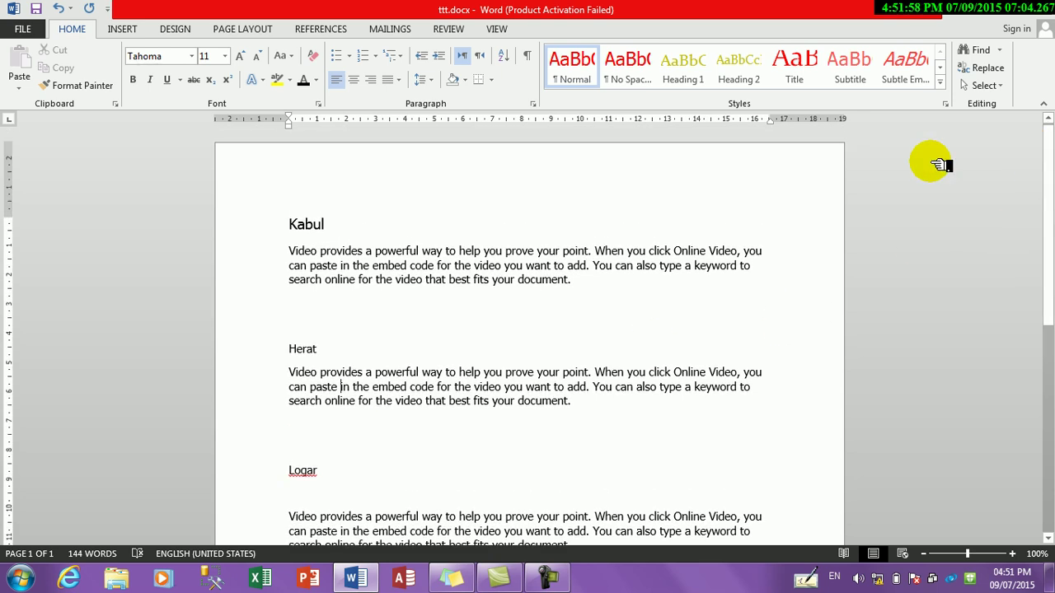
{"action": "left_click", "coordinate": [489, 30]}
{"action": "left_click", "coordinate": [132, 49]}
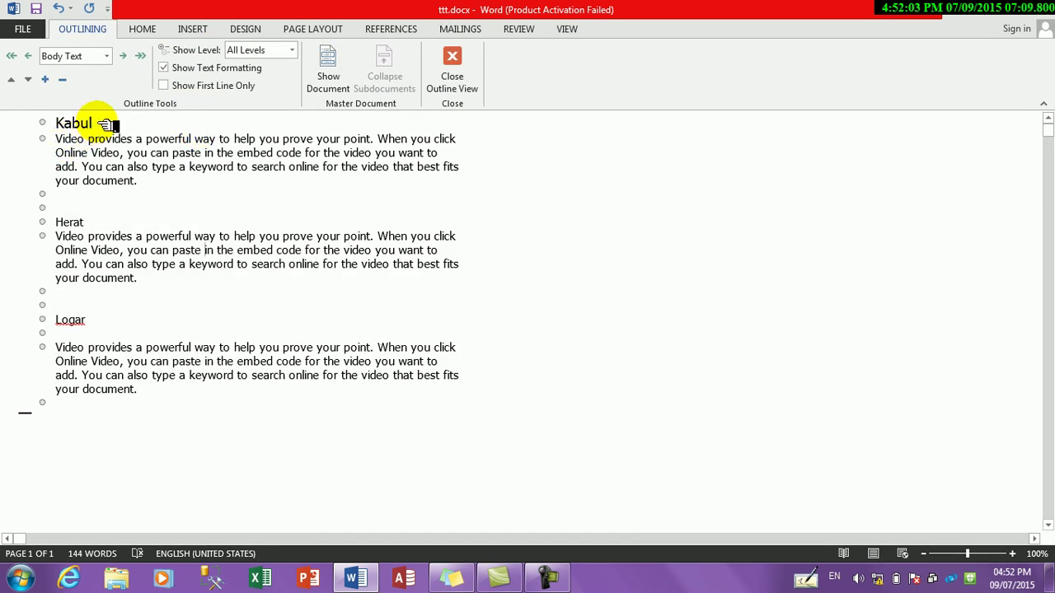
{"action": "left_click", "coordinate": [11, 55]}
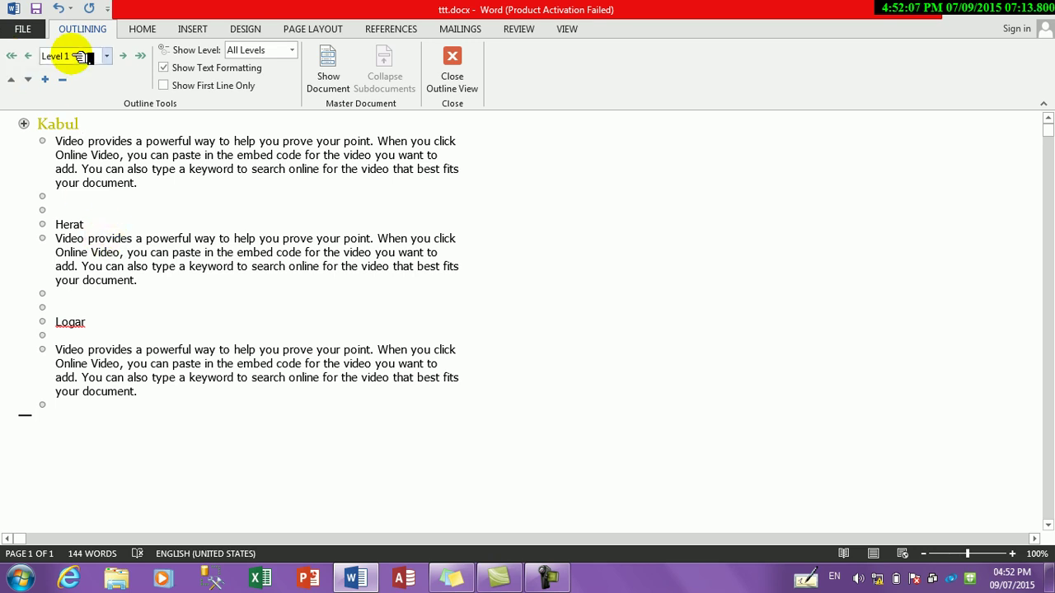
Step: Delete the two empty lines above Herat in the outline
{"action": "left_click", "coordinate": [93, 229]}
{"action": "left_click", "coordinate": [66, 209]}
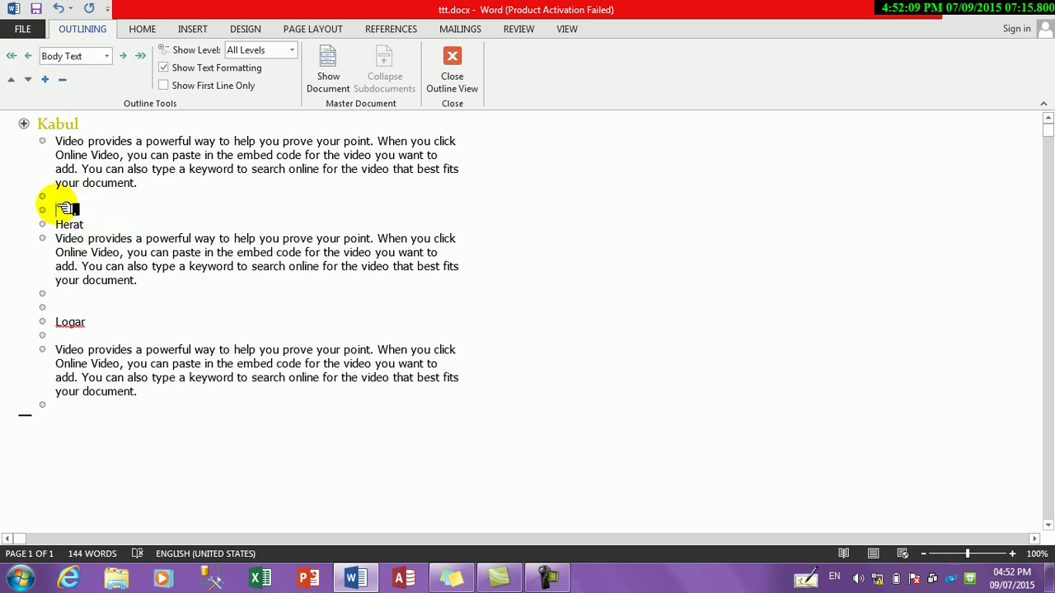
{"action": "key", "text": "BackSpace"}
{"action": "key", "text": "BackSpace"}
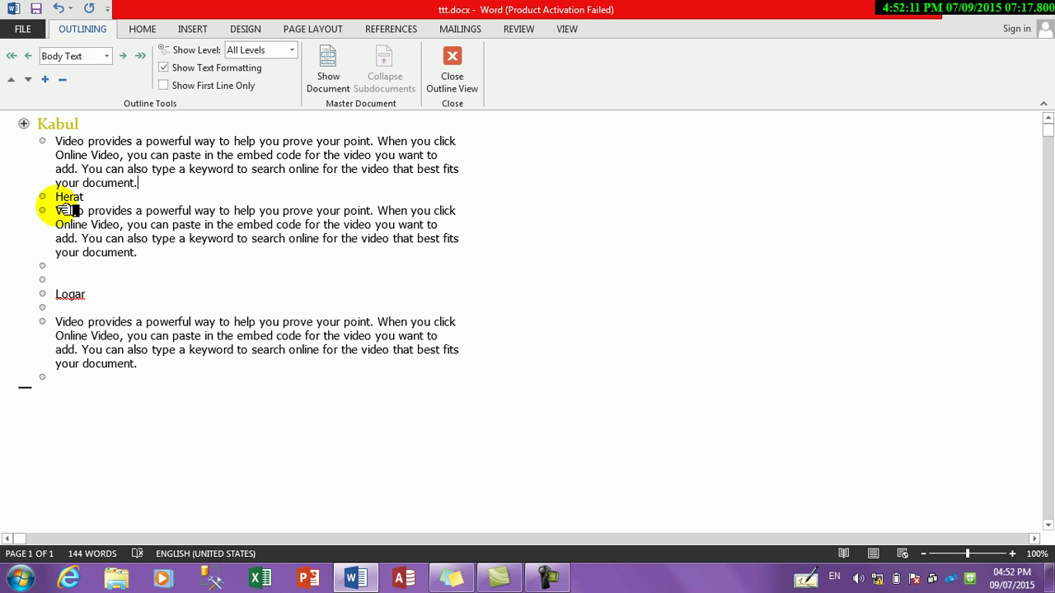
Step: Add an empty line between the Kabul paragraph and Herat, and promote the Herat line to Level 1
{"action": "key", "text": "Return"}
{"action": "key", "text": "BackSpace"}
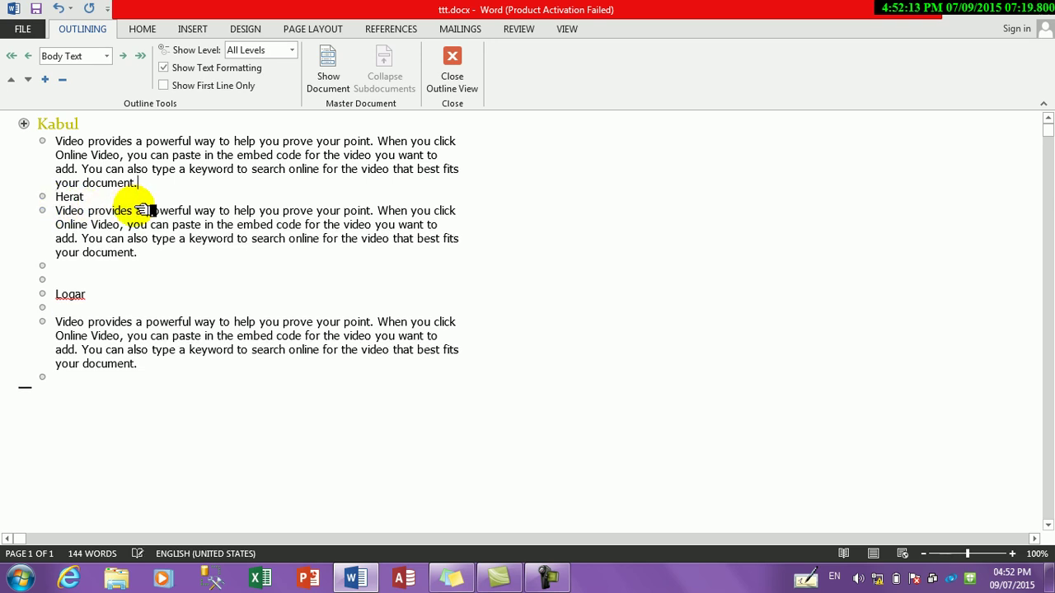
{"action": "key", "text": "Return"}
{"action": "left_click", "coordinate": [91, 210]}
{"action": "left_click", "coordinate": [12, 55]}
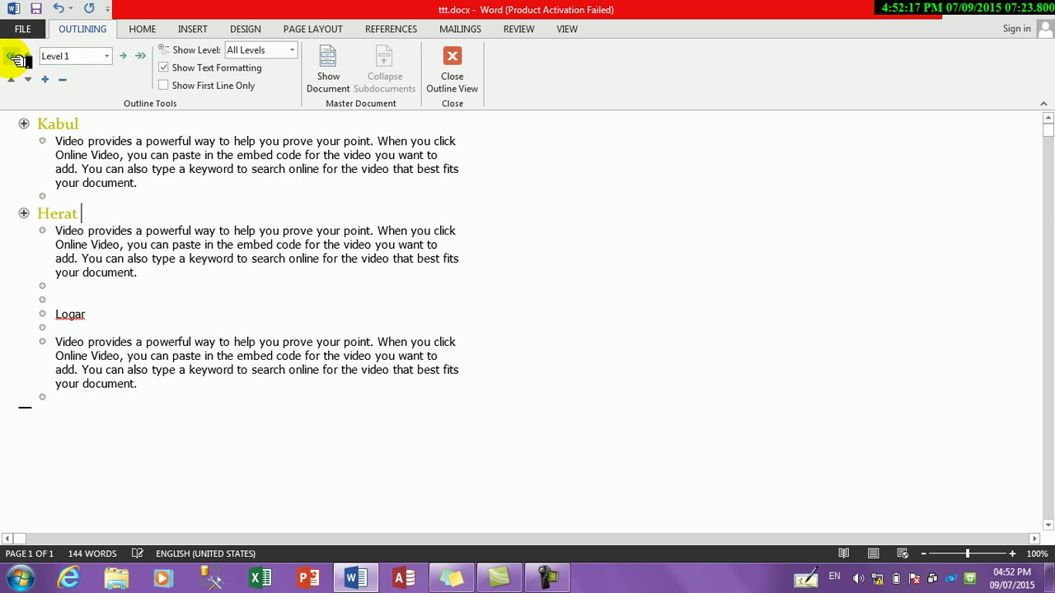
Step: Promote the Logar line to a Level 1 heading
{"action": "left_click", "coordinate": [92, 315]}
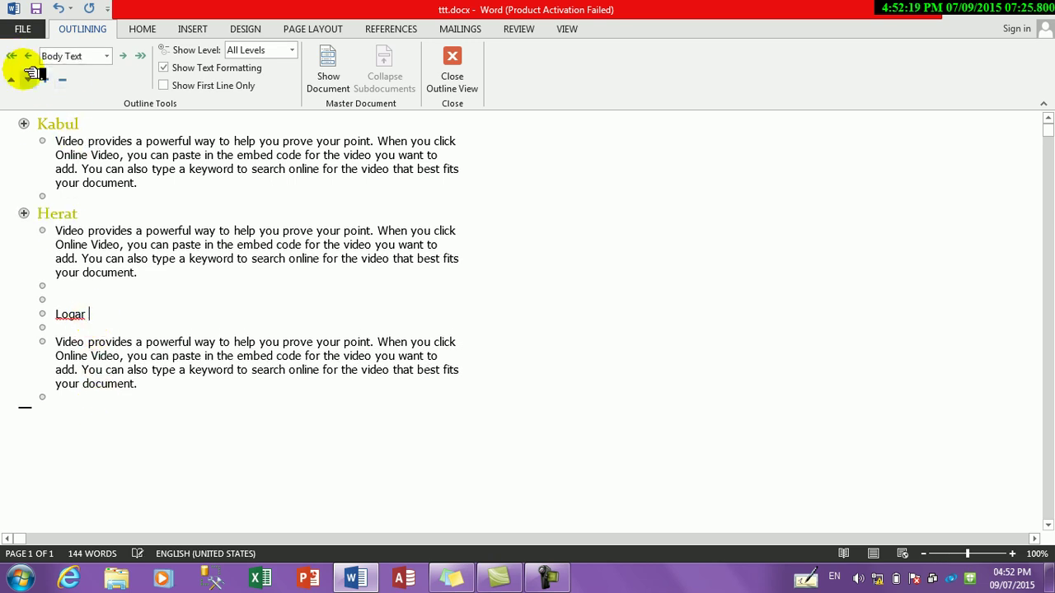
{"action": "left_click", "coordinate": [12, 56]}
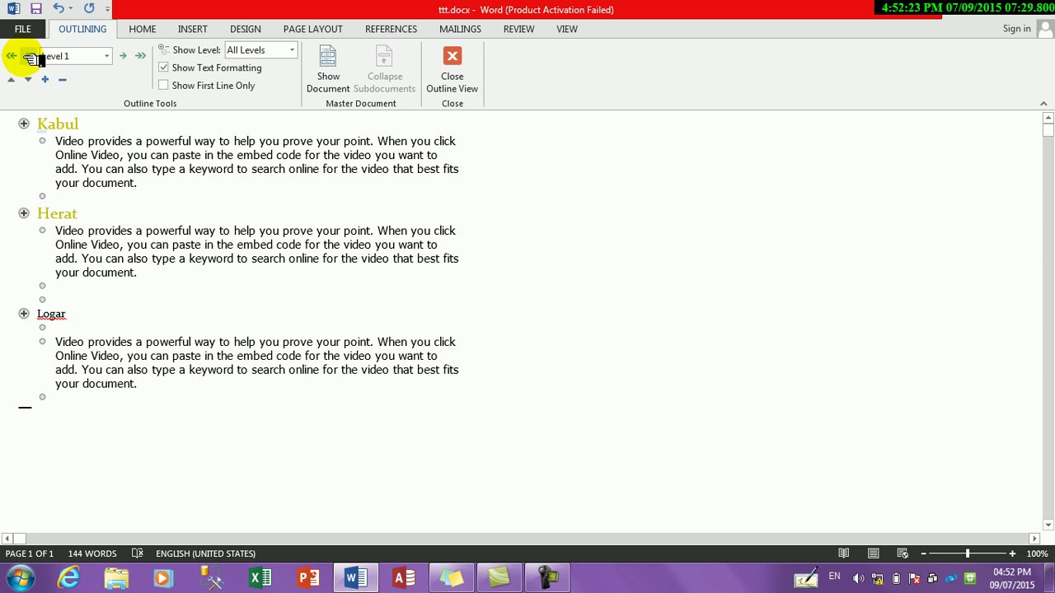
{"action": "left_click", "coordinate": [12, 56]}
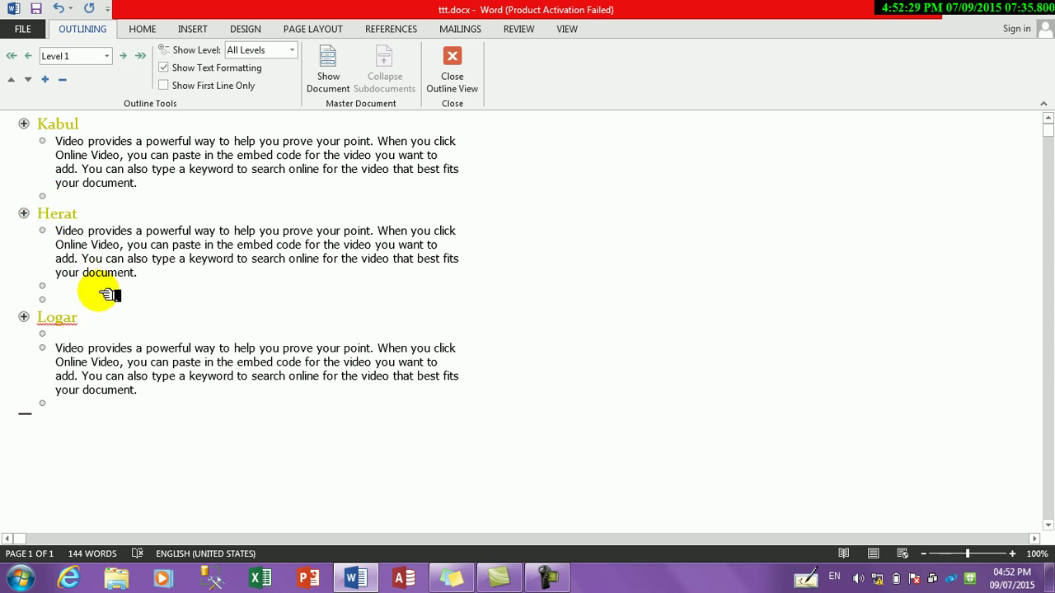
Step: Try setting the Kabul heading to Level 6, and undo the level change
{"action": "left_click_drag", "start_coordinate": [83, 126], "coordinate": [54, 128]}
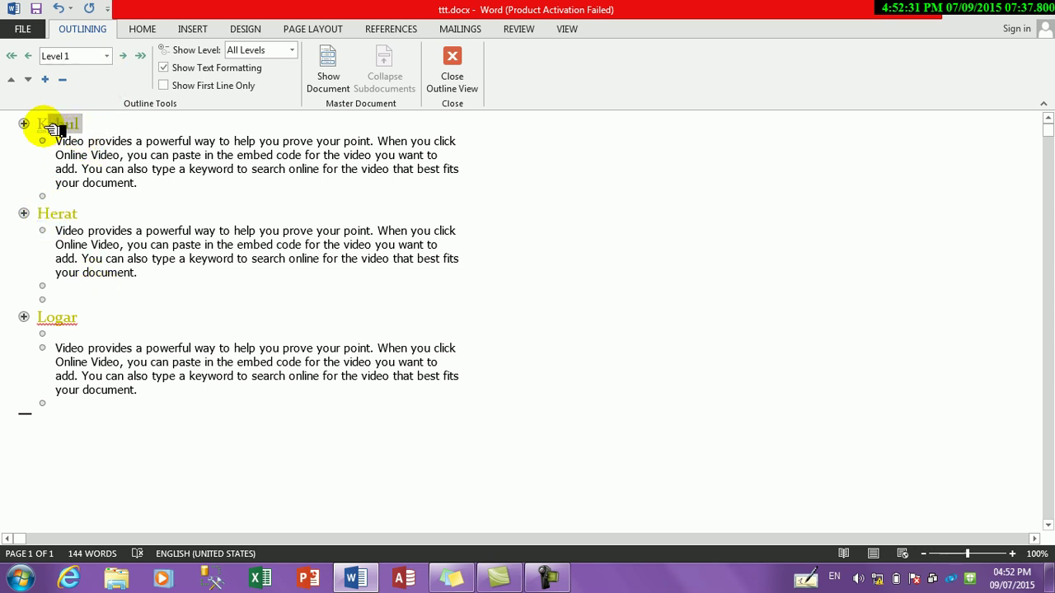
{"action": "left_click", "coordinate": [106, 56]}
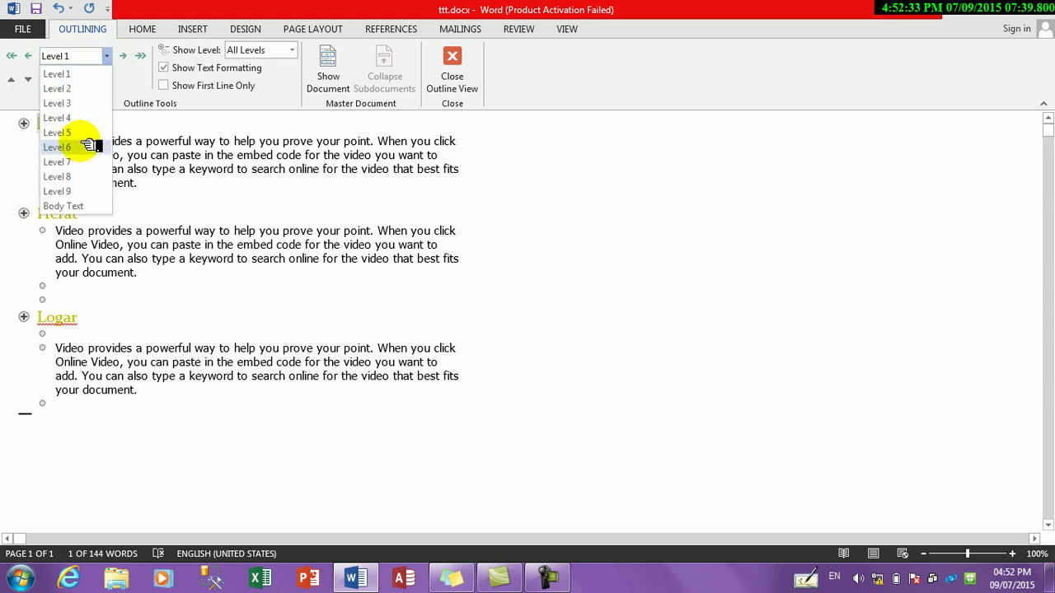
{"action": "left_click", "coordinate": [57, 146]}
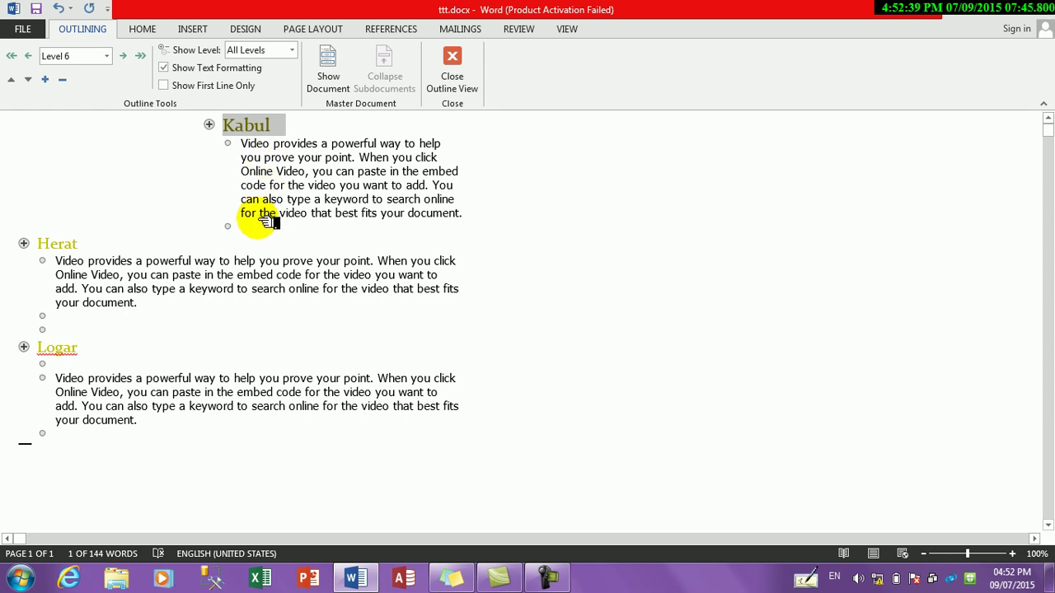
{"action": "key", "text": "ctrl+z"}
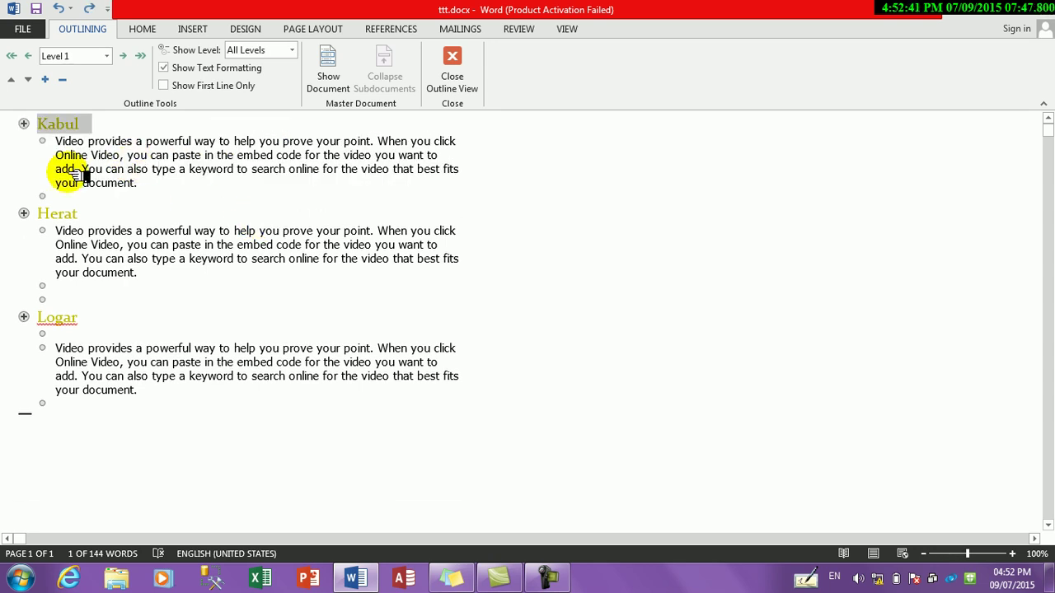
Step: Collapse the text under the Kabul, Herat and Logar headings so only the headings show
{"action": "left_click", "coordinate": [24, 124]}
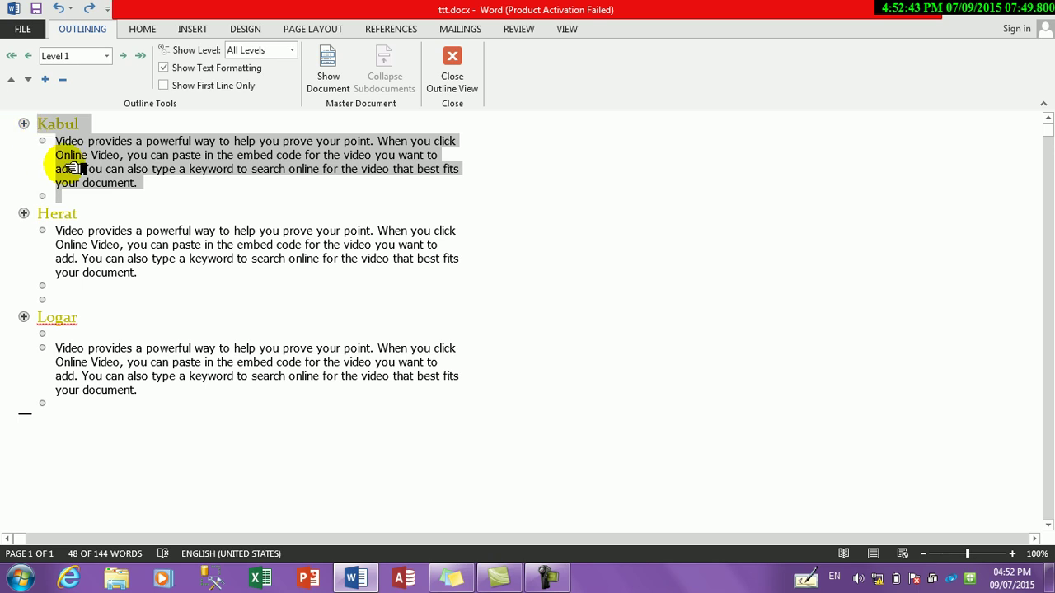
{"action": "left_click", "coordinate": [57, 148]}
{"action": "double_click", "coordinate": [24, 123]}
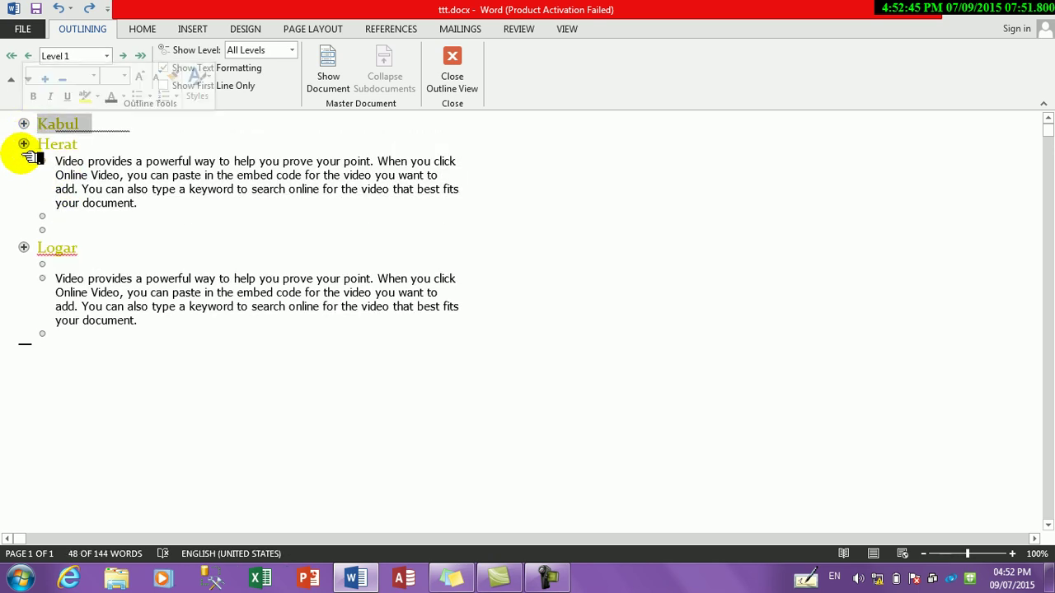
{"action": "double_click", "coordinate": [24, 145]}
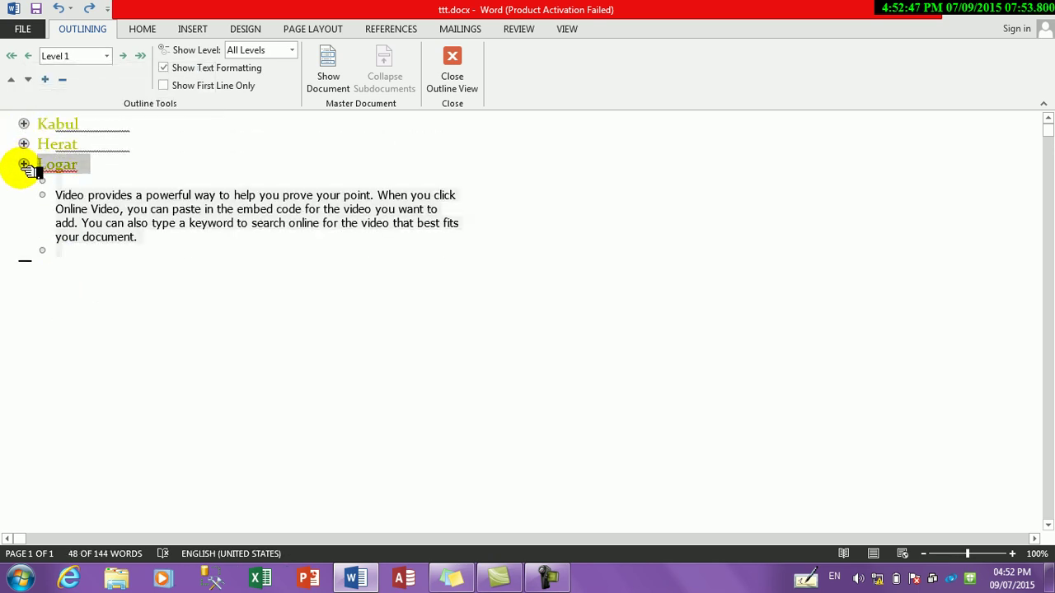
{"action": "double_click", "coordinate": [24, 164]}
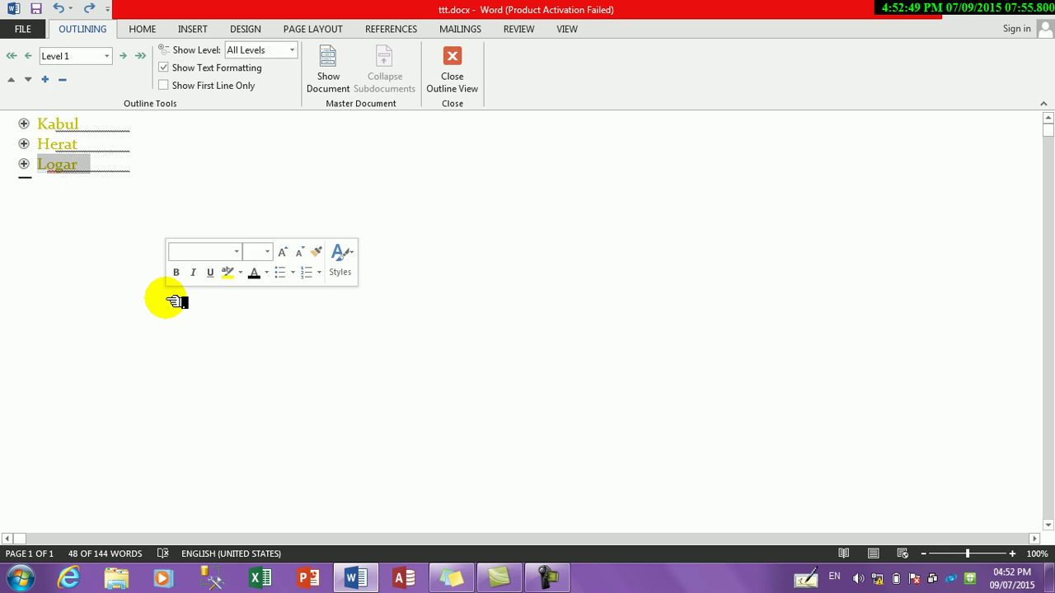
Step: Expand the Kabul section, select its paragraph and whole section, and collapse and expand it once more
{"action": "left_click", "coordinate": [94, 125]}
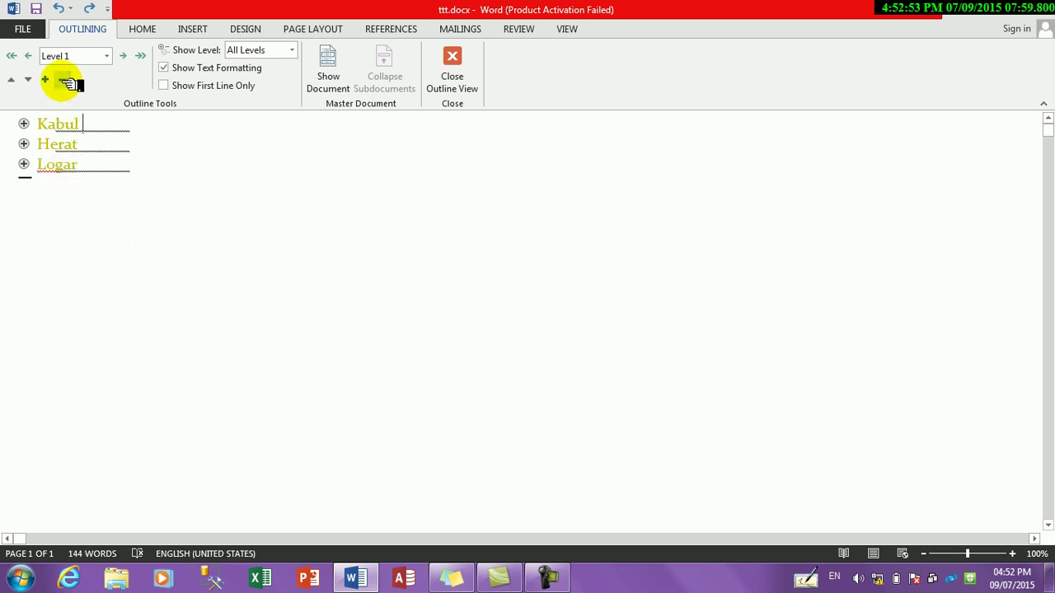
{"action": "left_click_drag", "start_coordinate": [33, 127], "coordinate": [67, 129]}
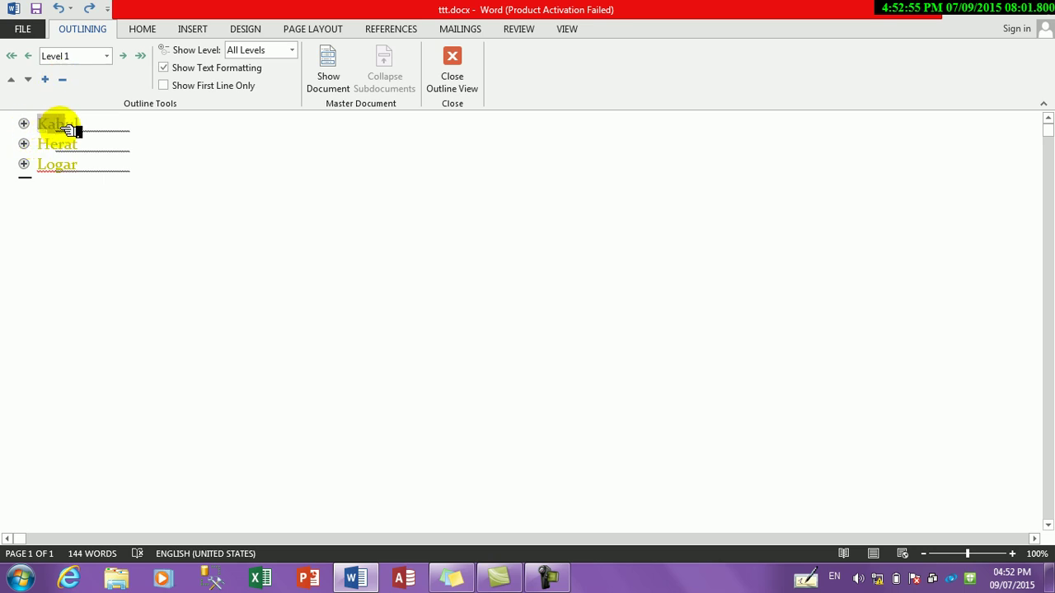
{"action": "double_click", "coordinate": [23, 124]}
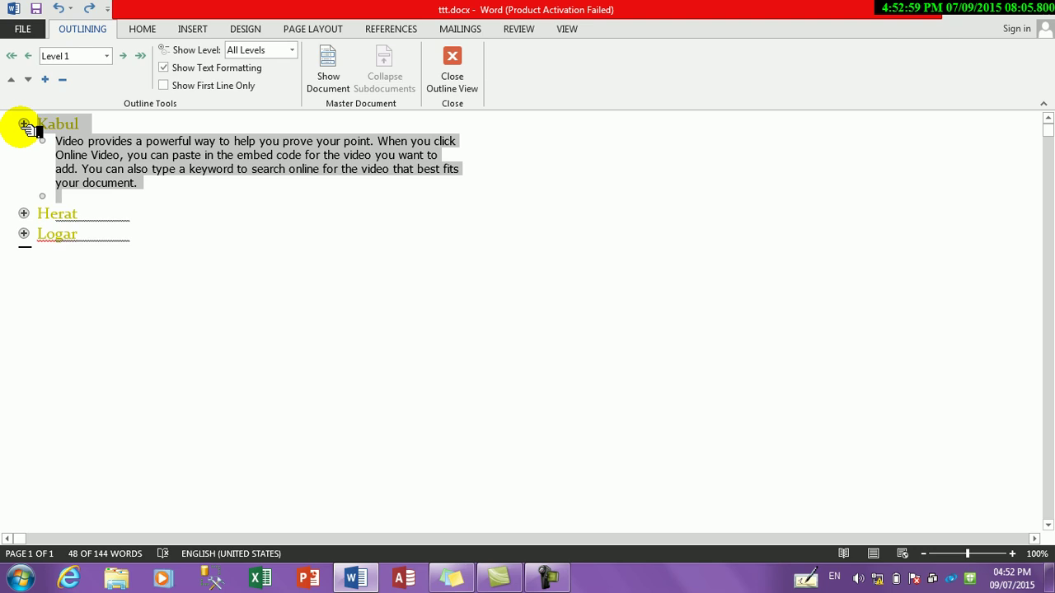
{"action": "left_click", "coordinate": [43, 122]}
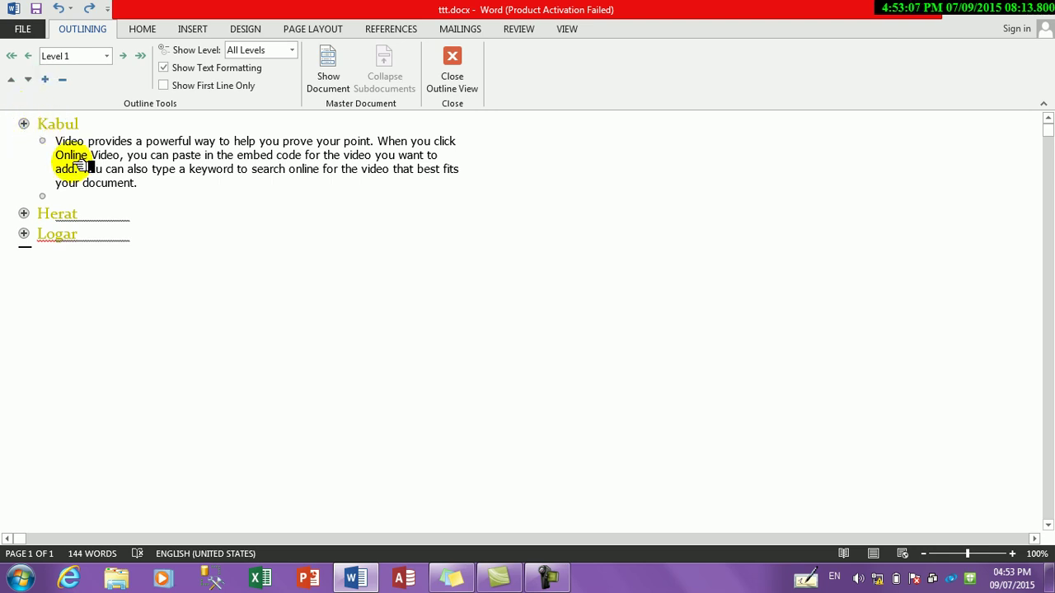
{"action": "left_click", "coordinate": [49, 138]}
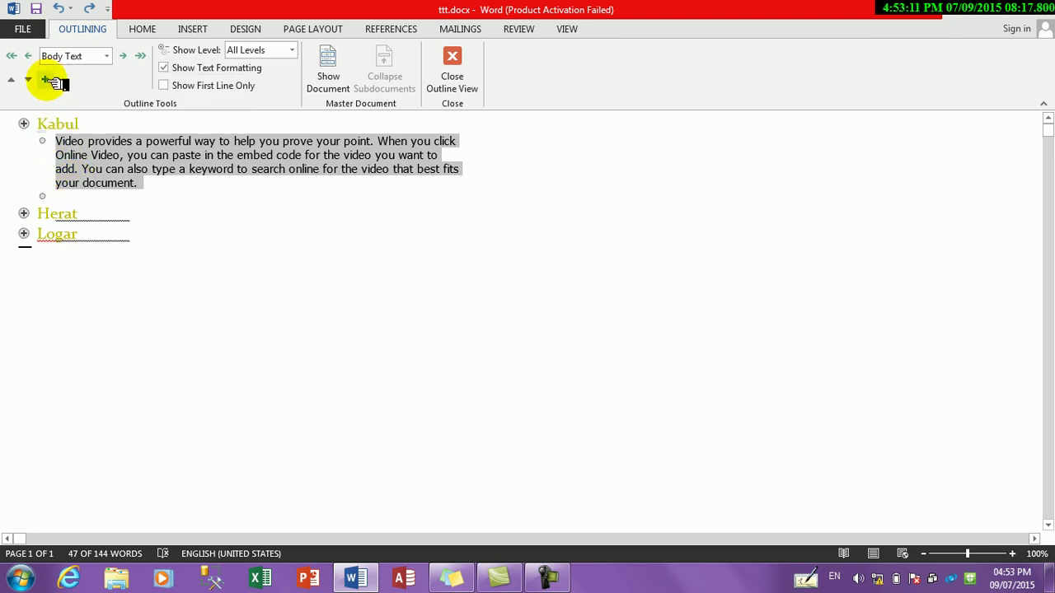
{"action": "left_click", "coordinate": [26, 124]}
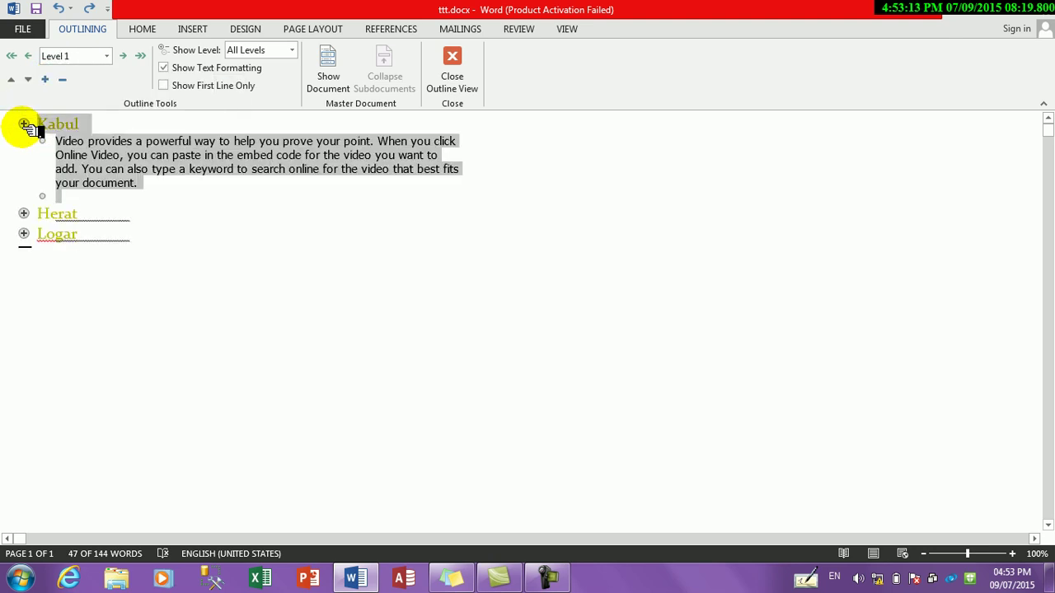
{"action": "double_click", "coordinate": [26, 123]}
{"action": "double_click", "coordinate": [25, 124]}
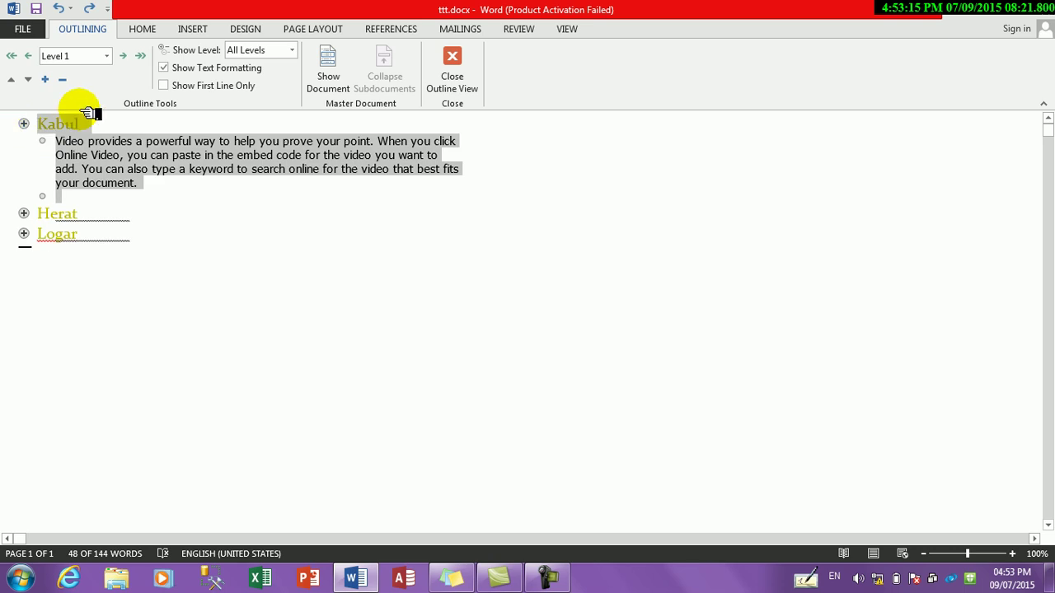
Step: Move the Kabul heading down one place, below its own paragraph
{"action": "double_click", "coordinate": [92, 125]}
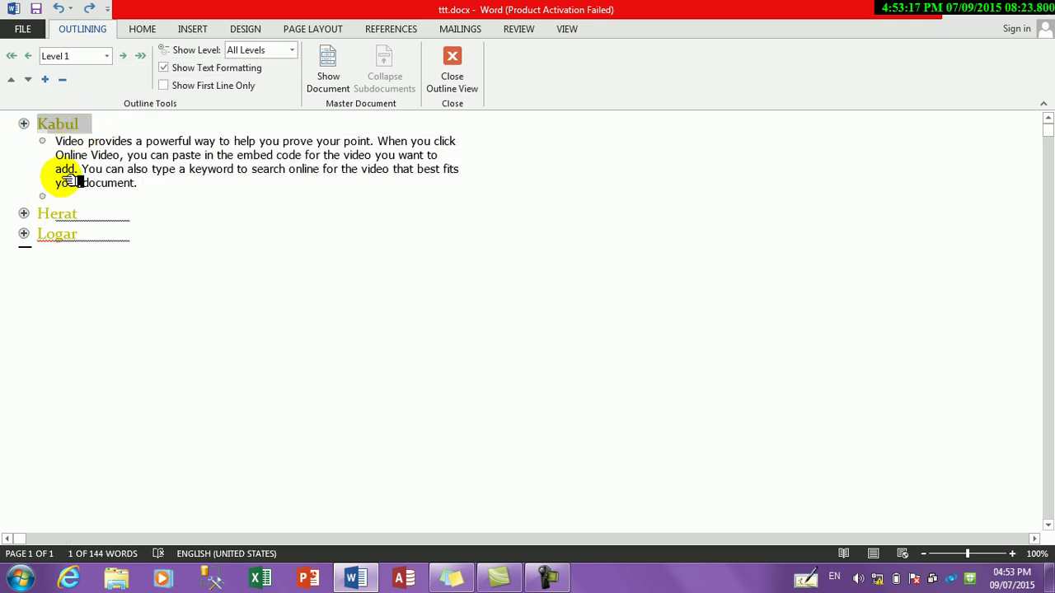
{"action": "left_click", "coordinate": [92, 128]}
{"action": "left_click", "coordinate": [28, 79]}
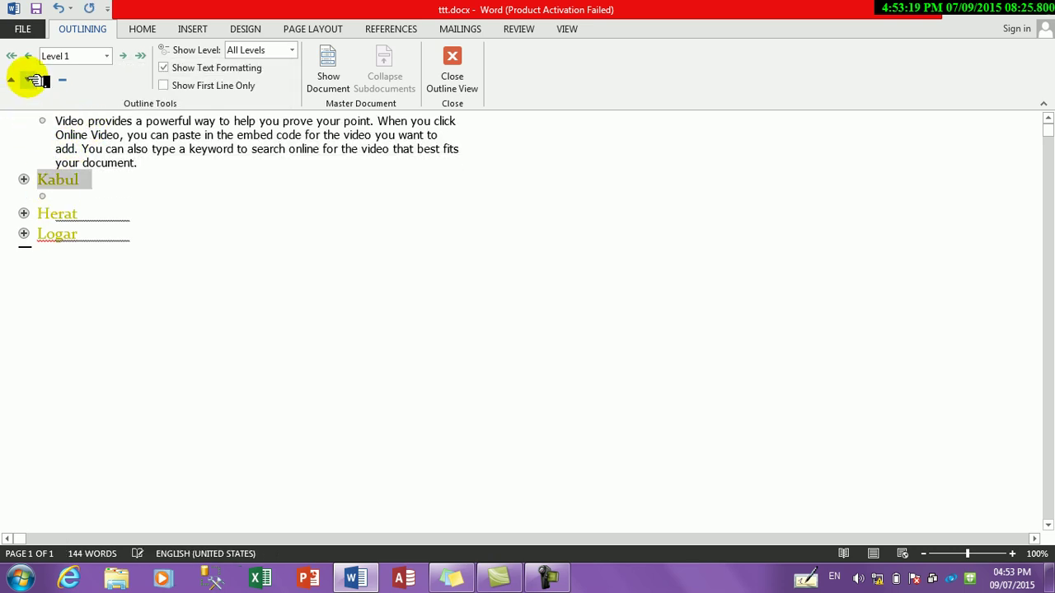
Step: Move the collapsed Herat heading up above Kabul to the beginning of the outline
{"action": "left_click", "coordinate": [79, 215]}
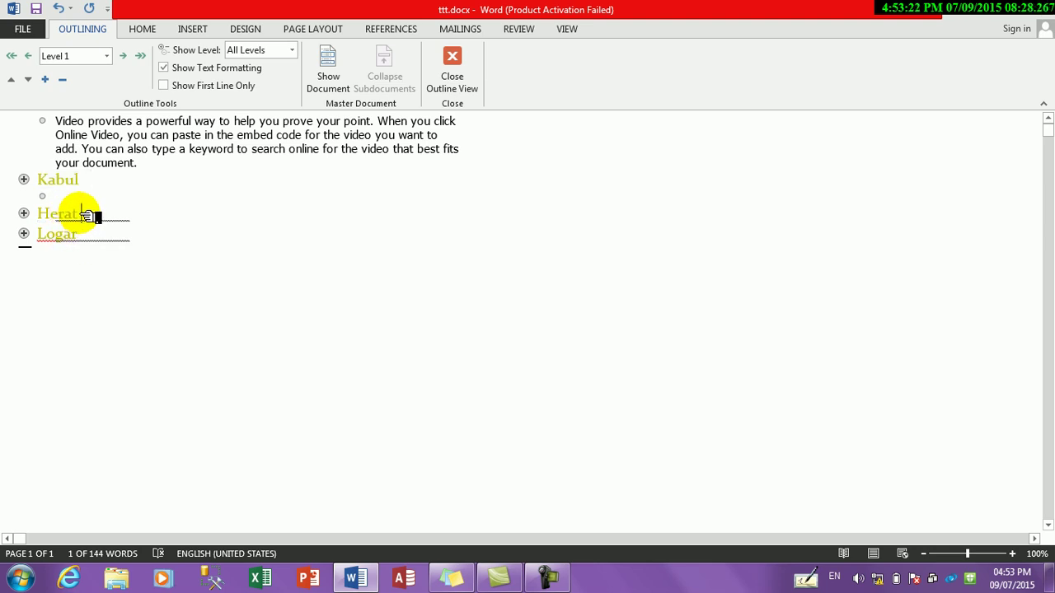
{"action": "left_click", "coordinate": [12, 80]}
{"action": "left_click", "coordinate": [11, 80]}
{"action": "left_click", "coordinate": [12, 79]}
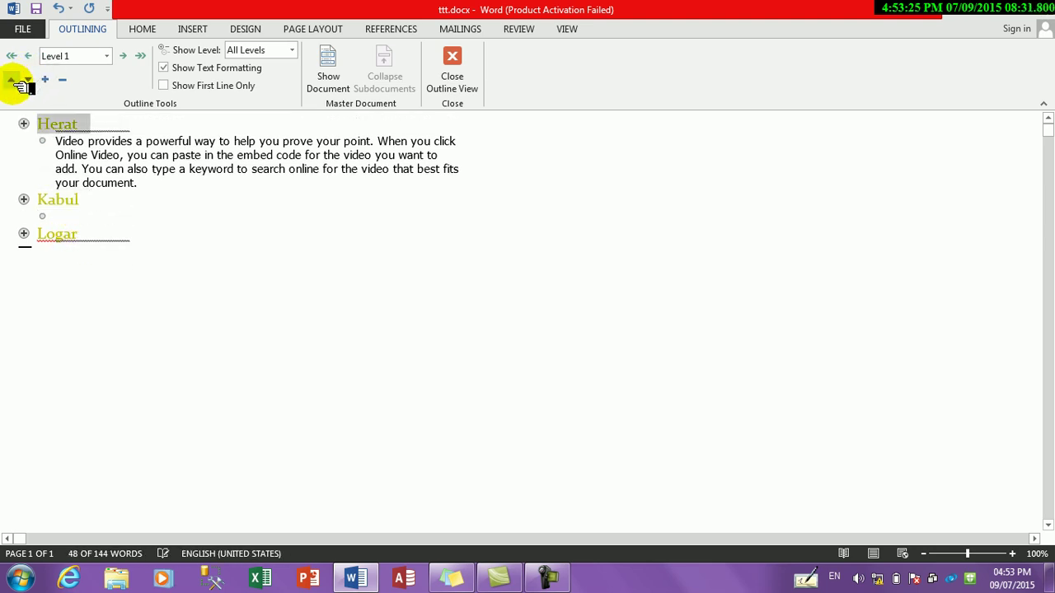
Step: Undo the last moves of the Herat and Kabul headings
{"action": "key", "text": "ctrl+z"}
{"action": "key", "text": "ctrl+z"}
{"action": "key", "text": "ctrl+z"}
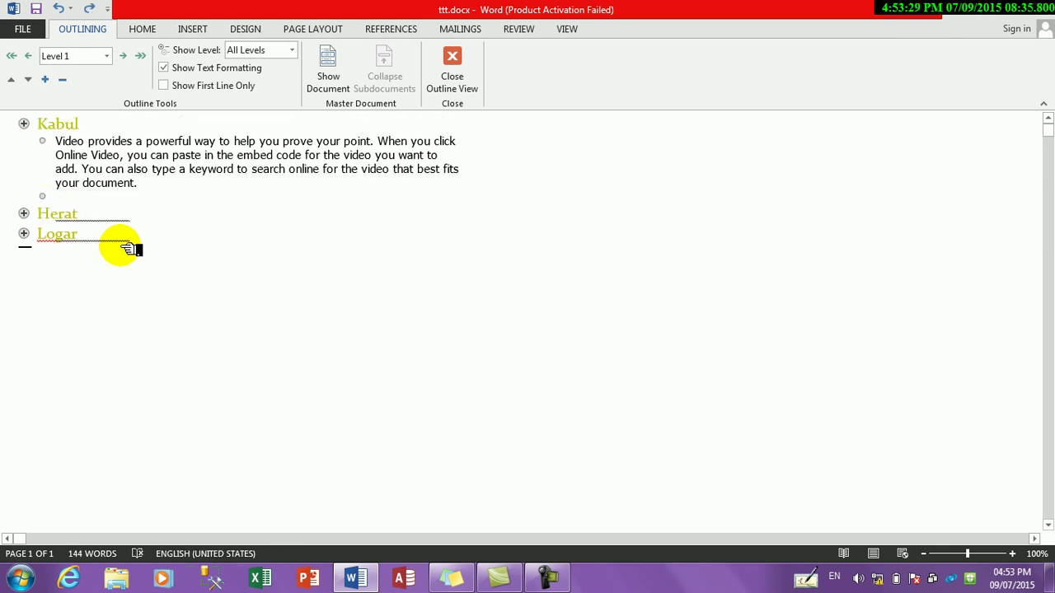
Step: Demote Kabul to Body Text, try it at Level 2 and as Body Text again, and return it to Level 1
{"action": "left_click", "coordinate": [142, 56]}
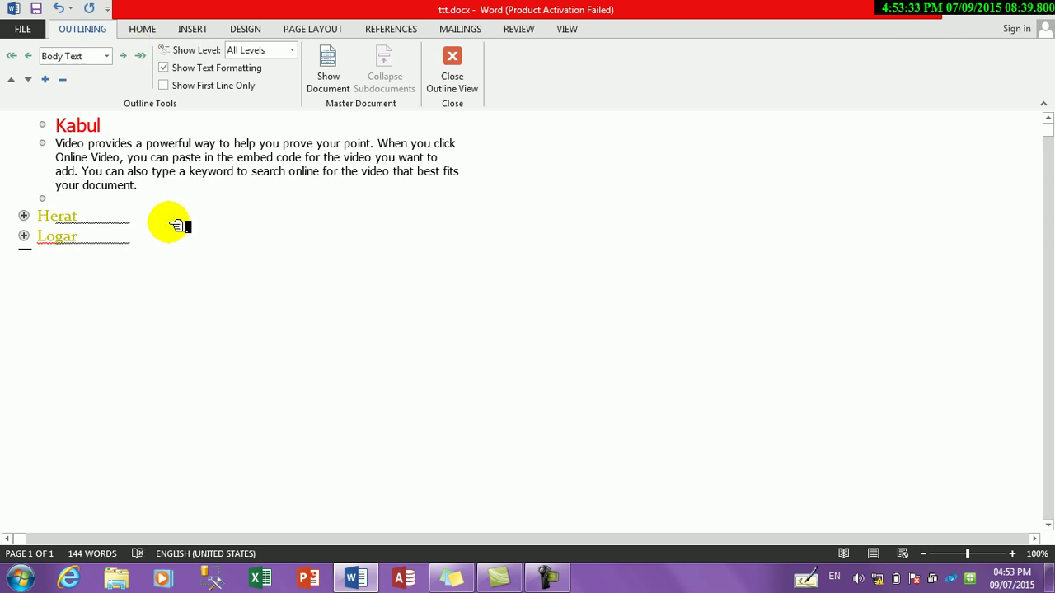
{"action": "left_click", "coordinate": [124, 56]}
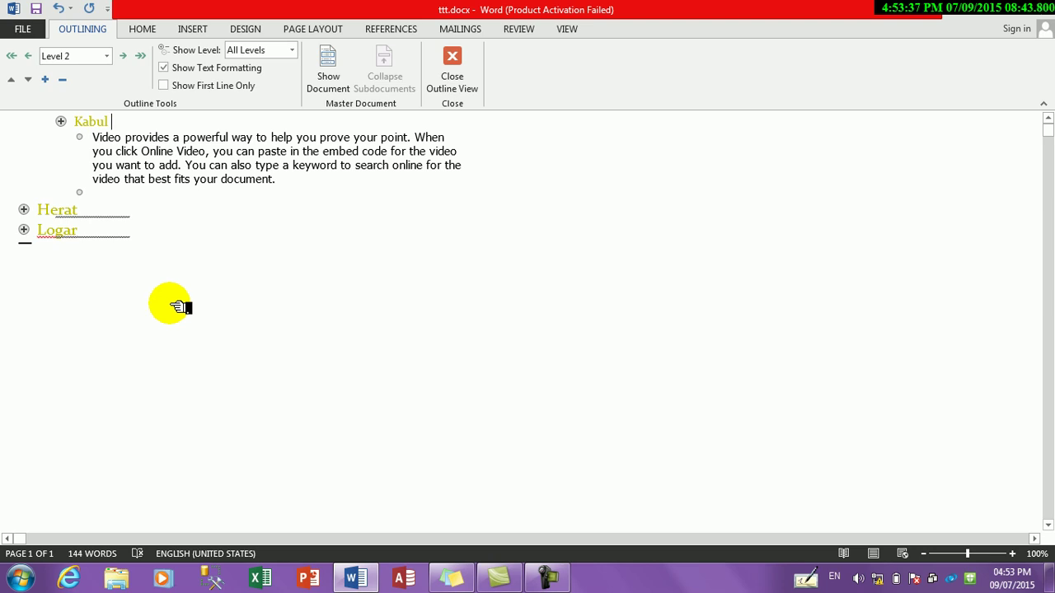
{"action": "key", "text": "ctrl+shift+n"}
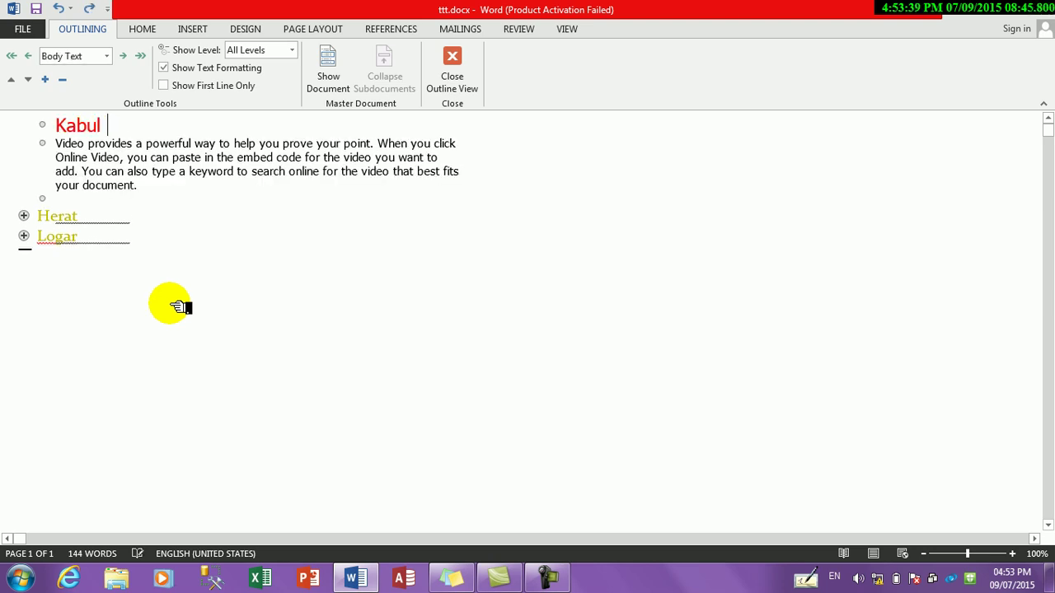
{"action": "key", "text": "ctrl+alt+1"}
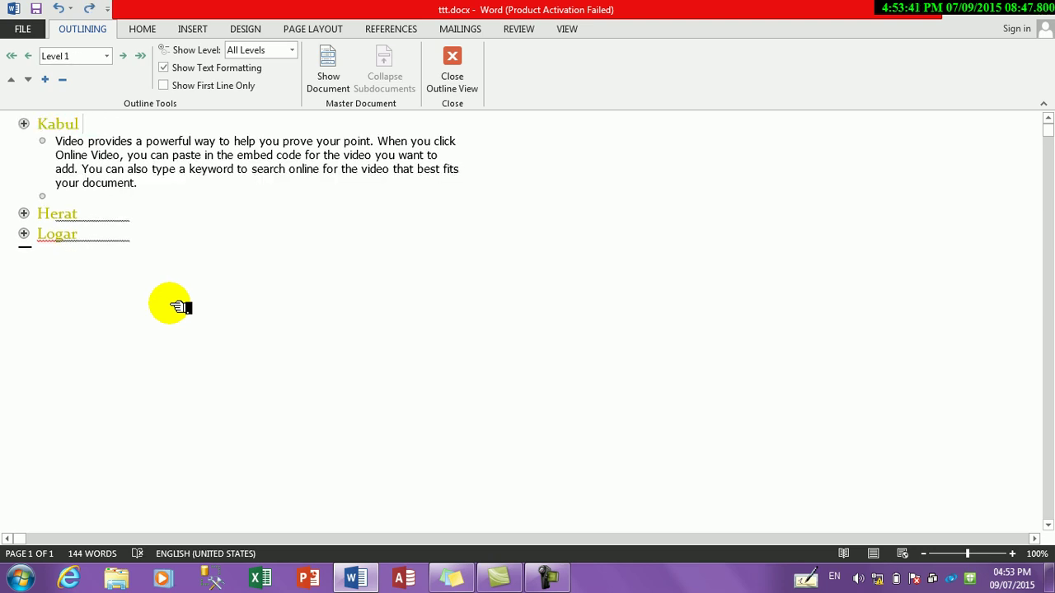
Step: Turn off the display of text formatting in the outline and bring up the document view options
{"action": "left_click", "coordinate": [189, 74]}
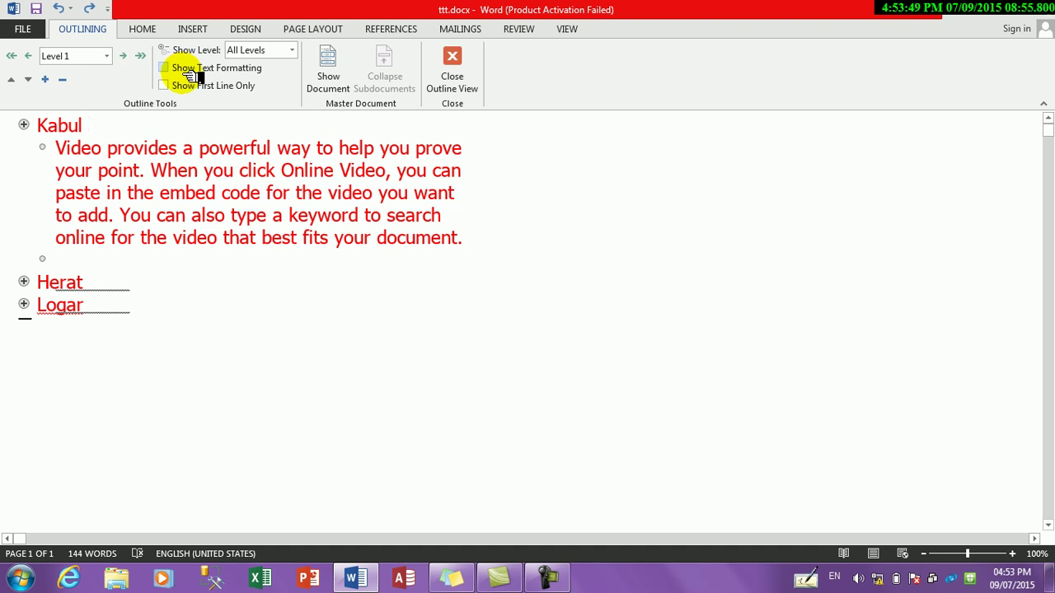
{"action": "left_click", "coordinate": [142, 29]}
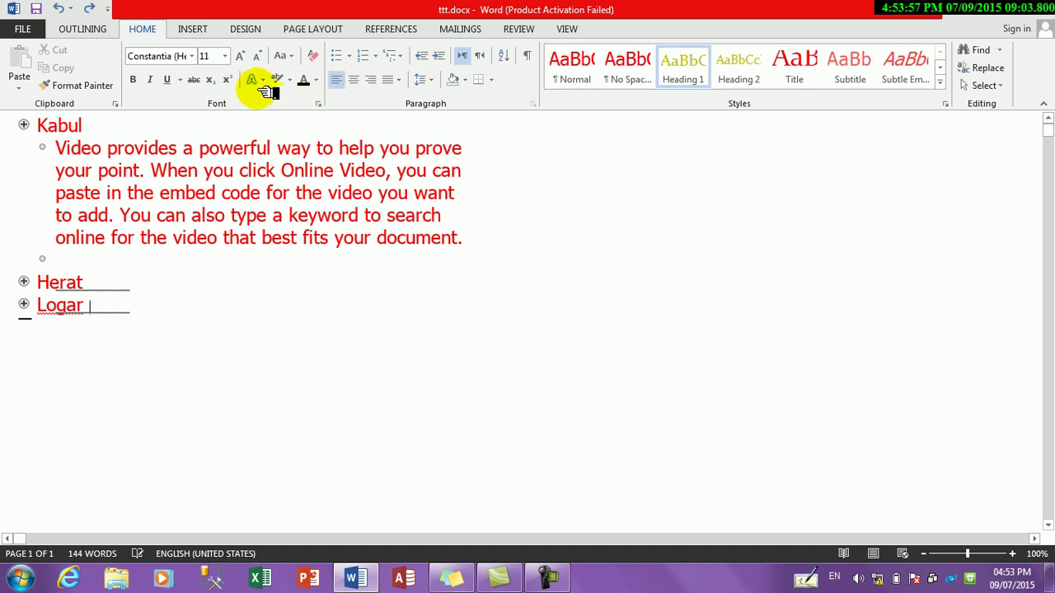
{"action": "left_click", "coordinate": [563, 29]}
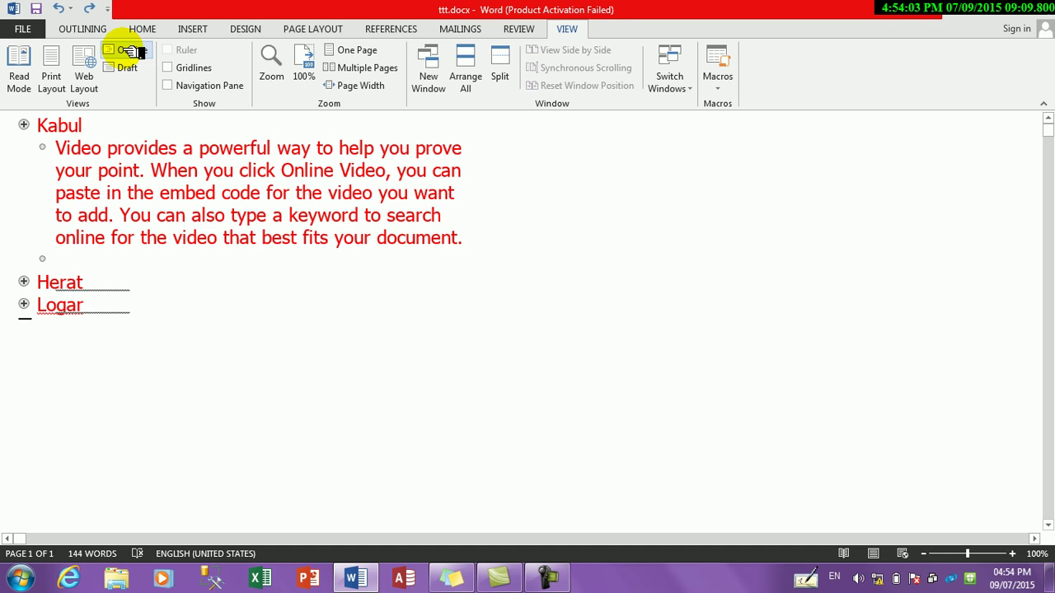
Step: Undo the recent edits back through the heading promotions and the sample paragraph under Logar
{"action": "left_click", "coordinate": [156, 260]}
{"action": "left_click", "coordinate": [199, 149]}
{"action": "key", "text": "ctrl+z"}
{"action": "key", "text": "ctrl+z"}
{"action": "key", "text": "ctrl+z"}
{"action": "key", "text": "ctrl+z"}
{"action": "key", "text": "ctrl+z"}
{"action": "key", "text": "ctrl+z"}
{"action": "key", "text": "ctrl+z"}
{"action": "key", "text": "ctrl+z"}
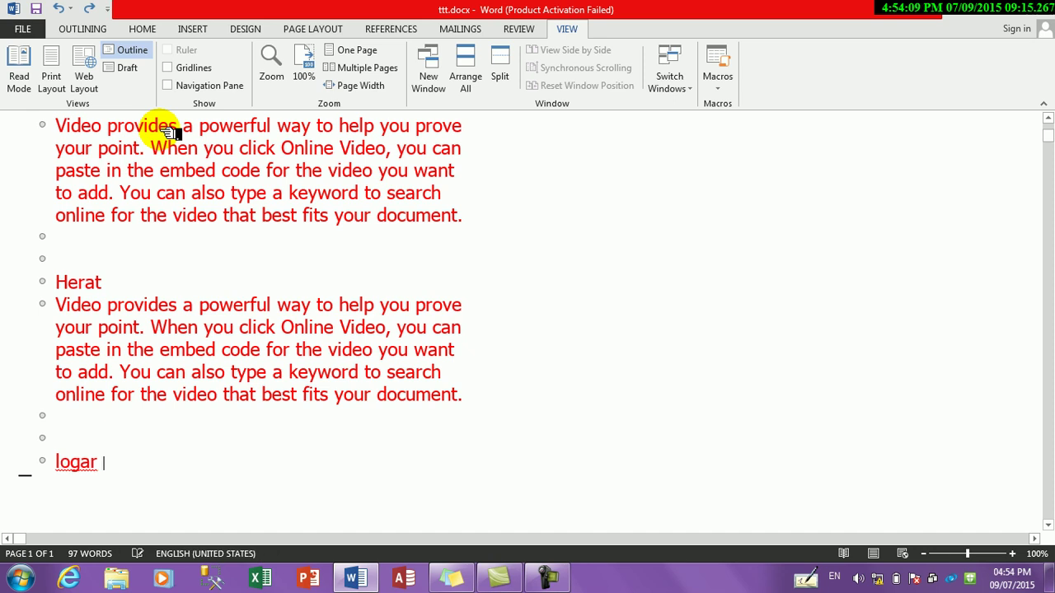
Step: Switch to Draft and back to Outline view, turn text formatting on, and show only the first line of each paragraph
{"action": "left_click", "coordinate": [137, 68]}
{"action": "left_click", "coordinate": [139, 50]}
{"action": "left_click", "coordinate": [126, 132]}
{"action": "left_click", "coordinate": [213, 68]}
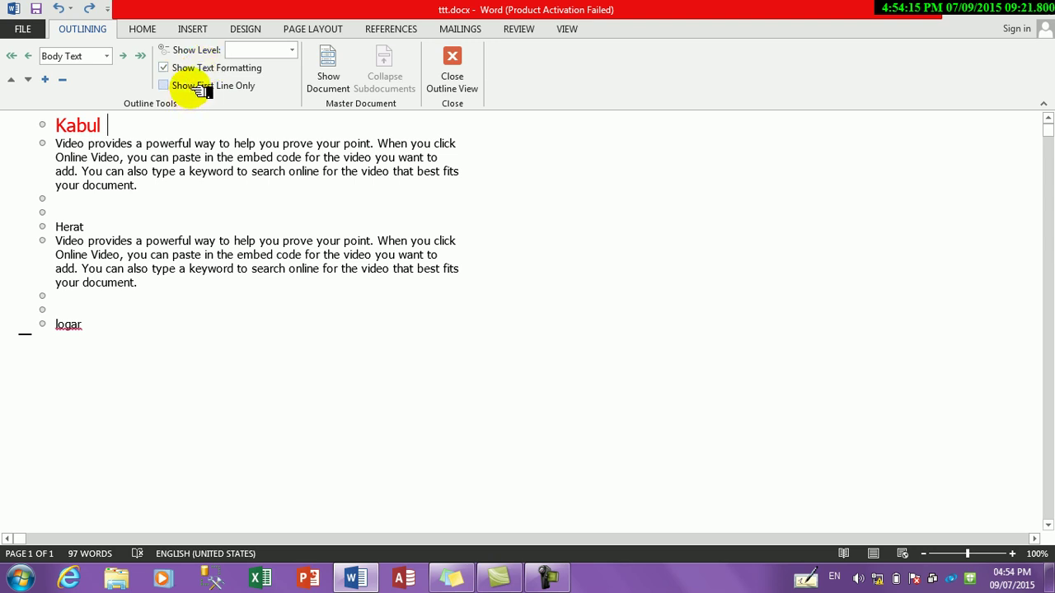
{"action": "left_click", "coordinate": [201, 87]}
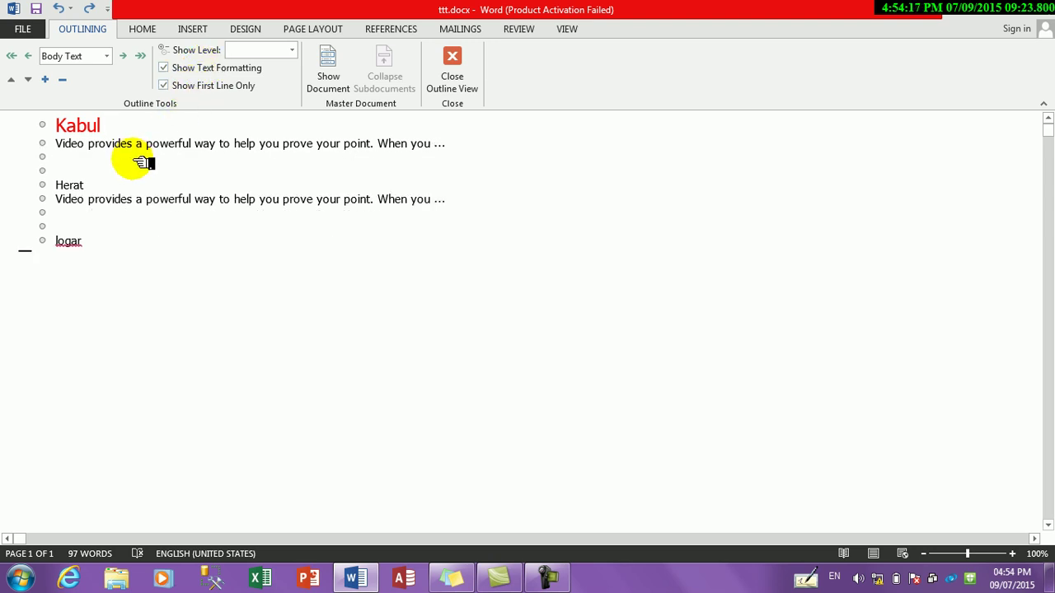
{"action": "left_click", "coordinate": [43, 242]}
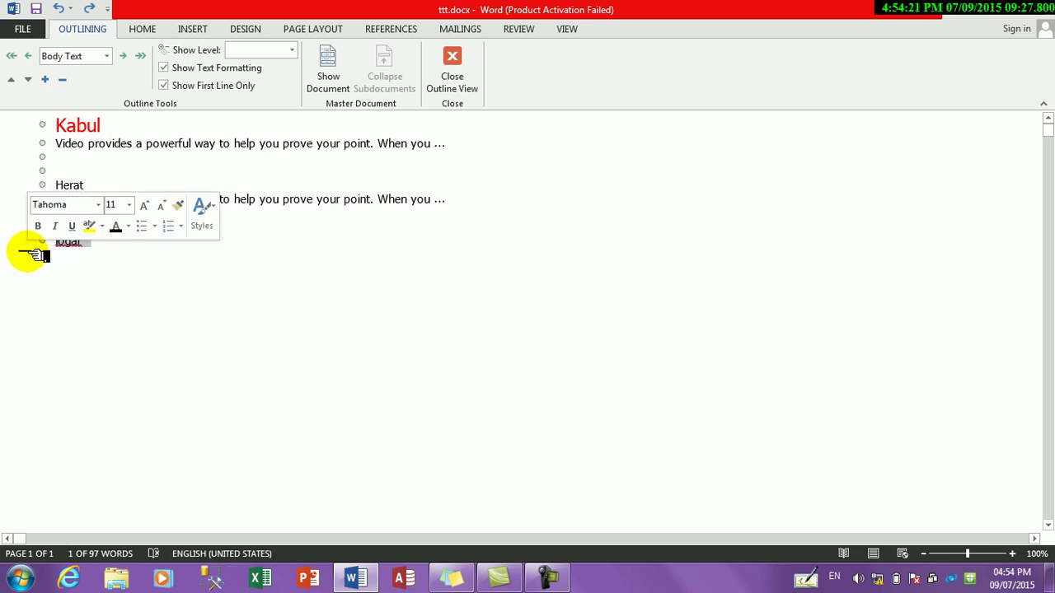
{"action": "triple_click", "coordinate": [156, 125]}
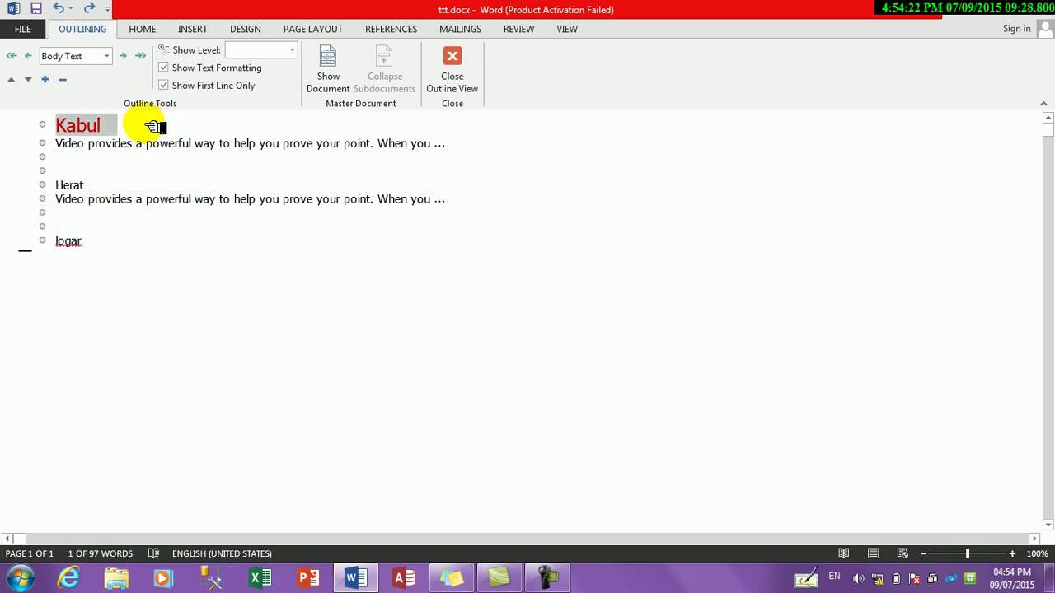
{"action": "left_click", "coordinate": [196, 150]}
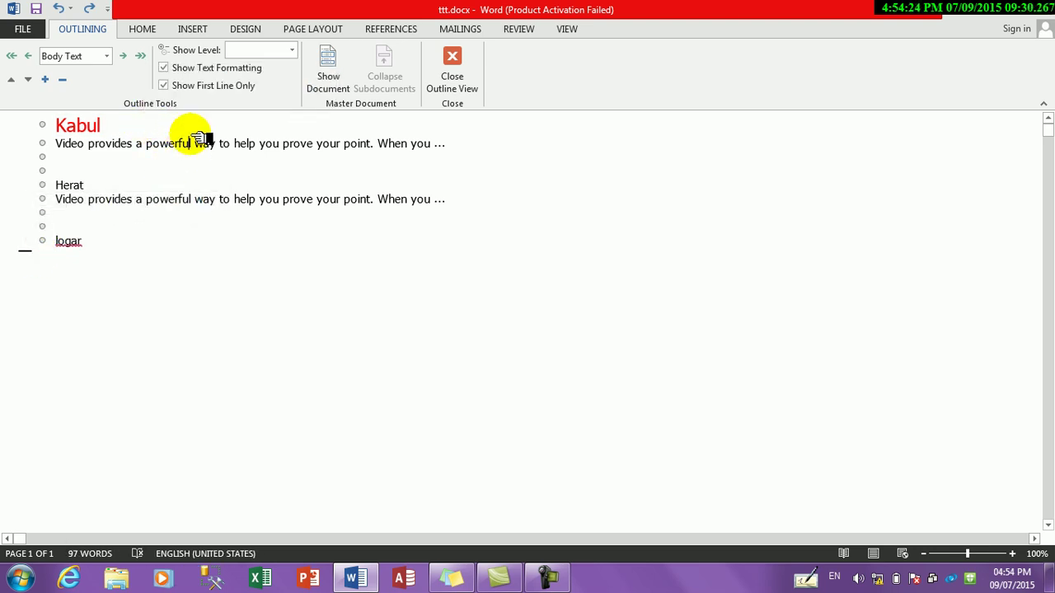
Step: Try limiting the outline display to Level 3, Level 4, Level 1, Level 2 and Level 3 again
{"action": "left_click", "coordinate": [291, 51]}
{"action": "left_click", "coordinate": [286, 97]}
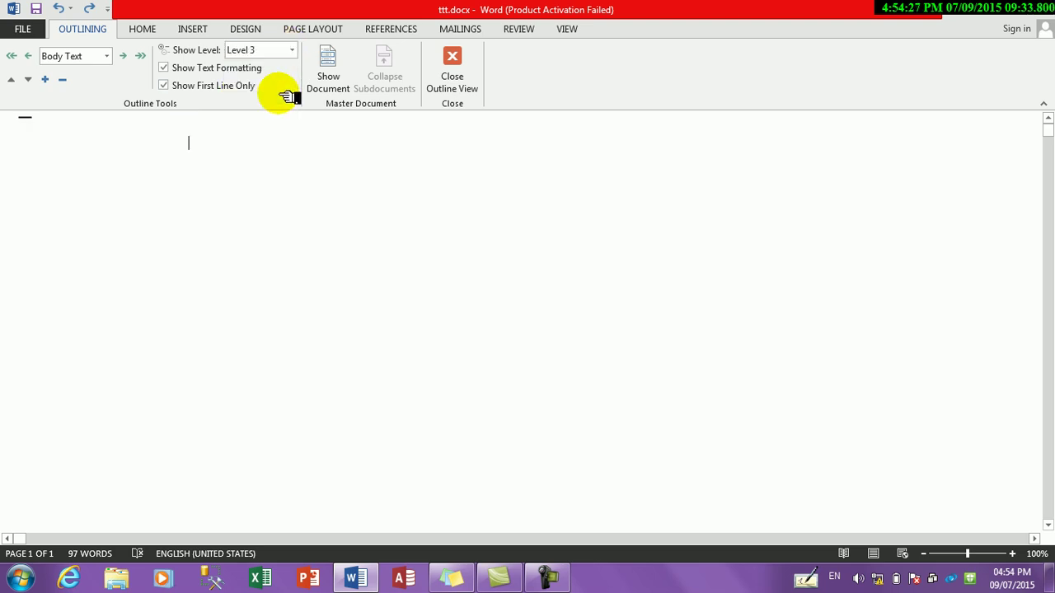
{"action": "left_click", "coordinate": [291, 51]}
{"action": "left_click", "coordinate": [280, 108]}
{"action": "left_click", "coordinate": [291, 50]}
{"action": "left_click", "coordinate": [280, 67]}
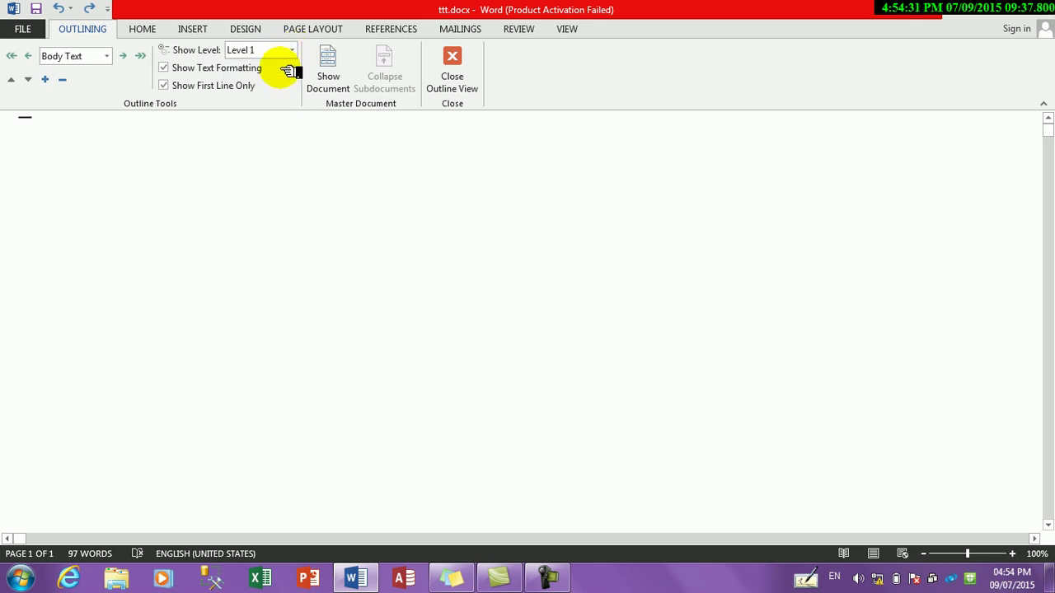
{"action": "left_click", "coordinate": [291, 50]}
{"action": "left_click", "coordinate": [280, 82]}
{"action": "left_click", "coordinate": [291, 51]}
{"action": "left_click", "coordinate": [272, 97]}
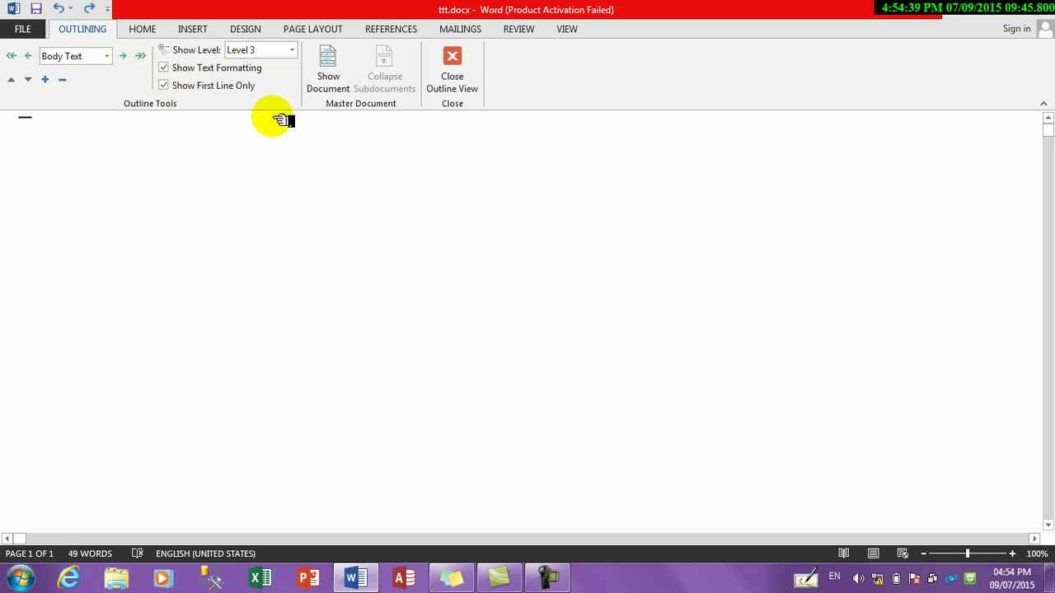
Step: Turn off text formatting and first-line-only display, and show all levels of the outline
{"action": "left_click", "coordinate": [235, 70]}
{"action": "left_click", "coordinate": [223, 85]}
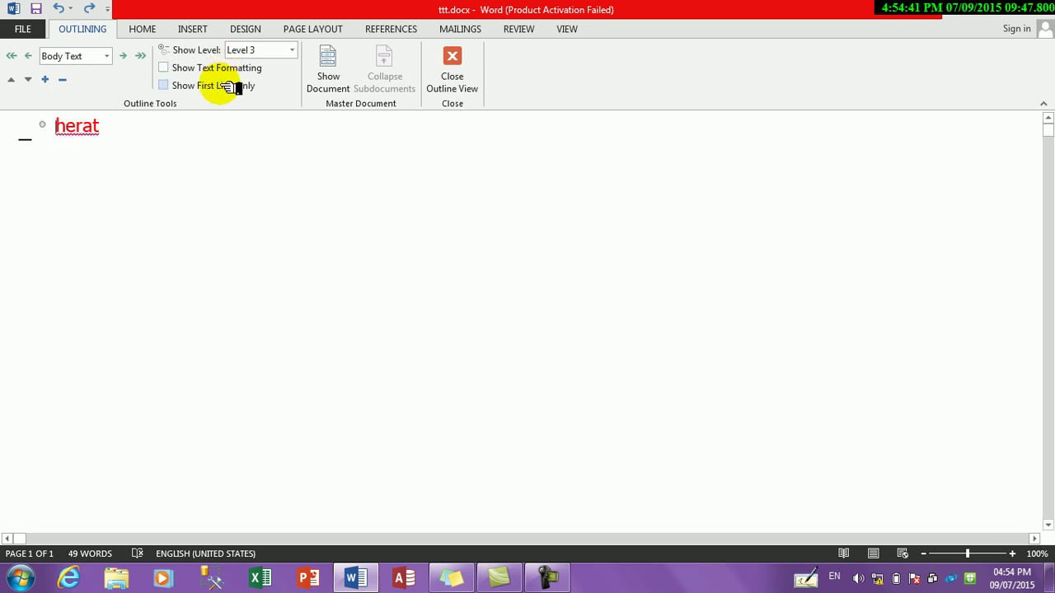
{"action": "left_click", "coordinate": [293, 51]}
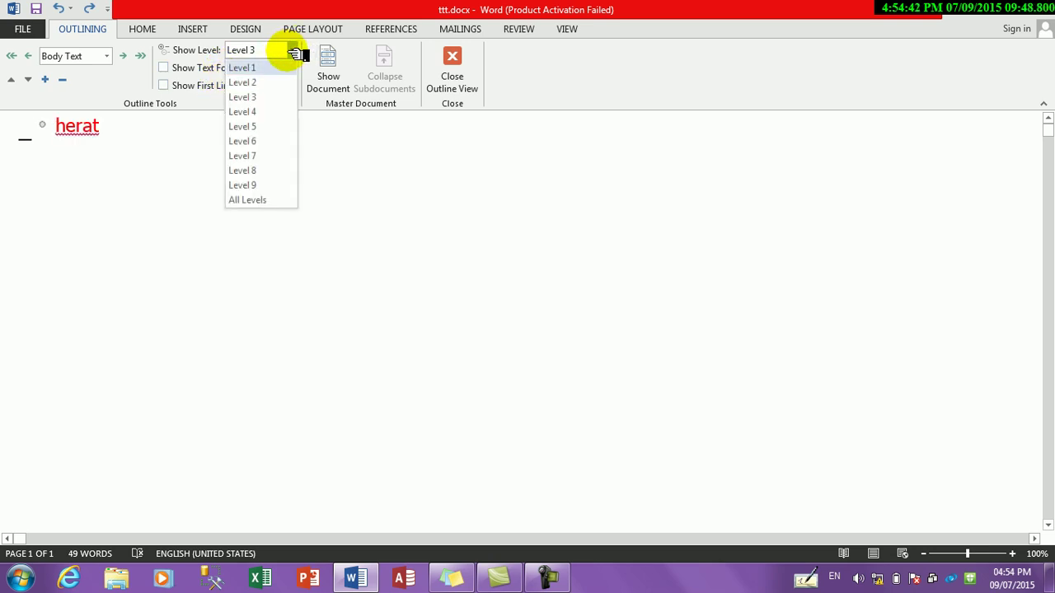
{"action": "left_click", "coordinate": [252, 202]}
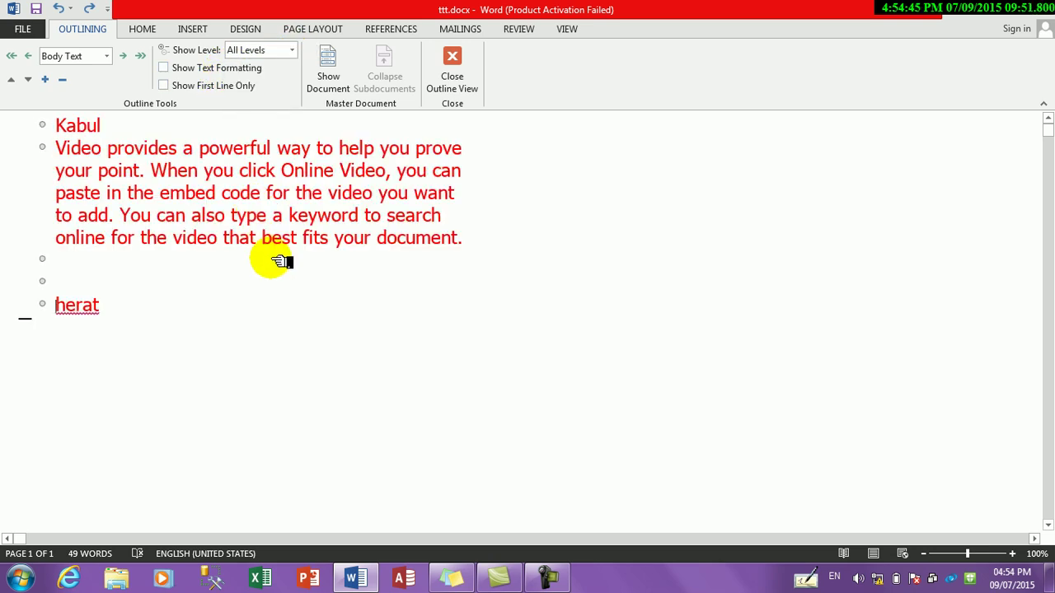
Step: Show the master document commands and select the video paragraph below Kabul
{"action": "left_click", "coordinate": [330, 82]}
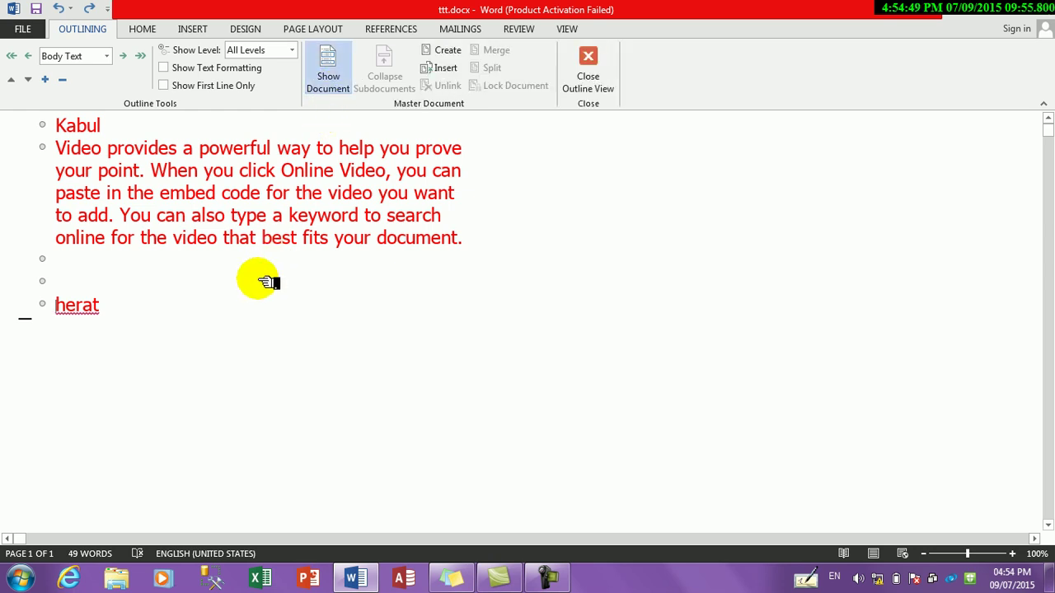
{"action": "left_click", "coordinate": [329, 87]}
{"action": "left_click", "coordinate": [330, 90]}
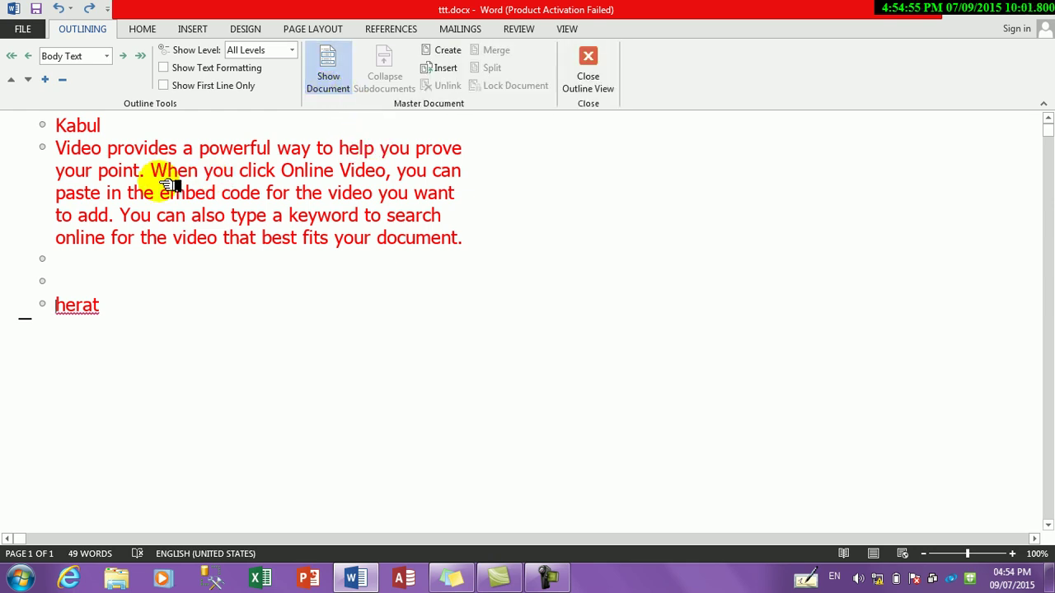
{"action": "left_click_drag", "start_coordinate": [154, 262], "coordinate": [146, 237]}
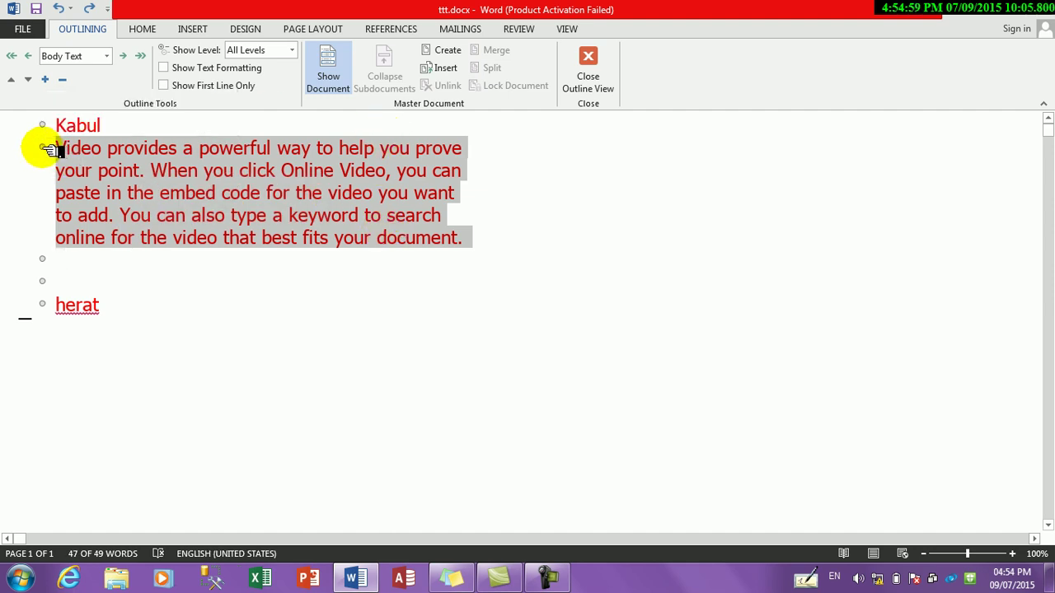
{"action": "left_click_drag", "start_coordinate": [65, 152], "coordinate": [73, 150]}
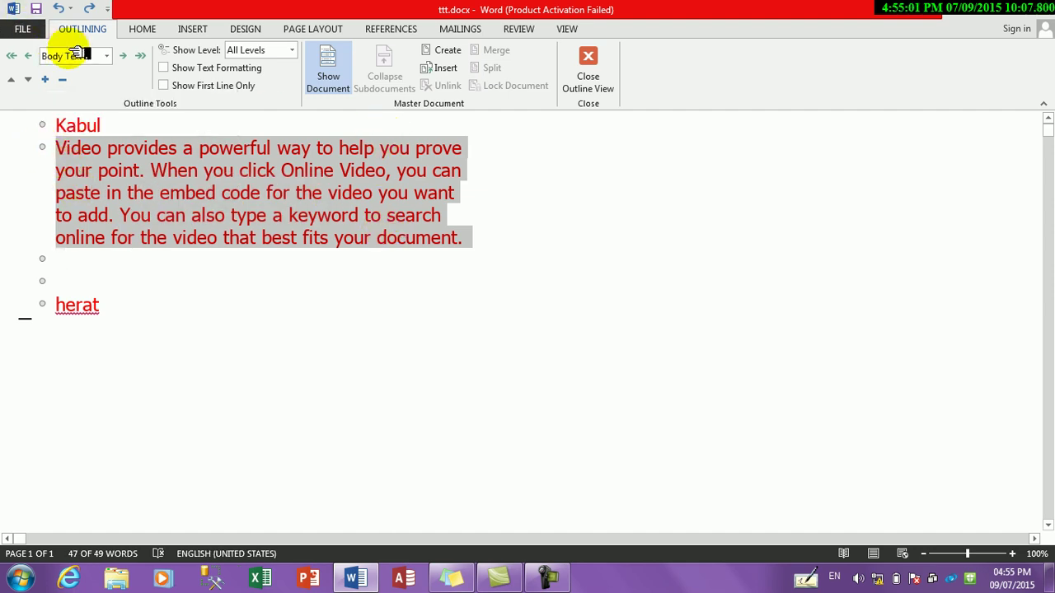
Step: Promote Kabul to a Level 1 heading and collapse the text beneath it
{"action": "left_click", "coordinate": [105, 129]}
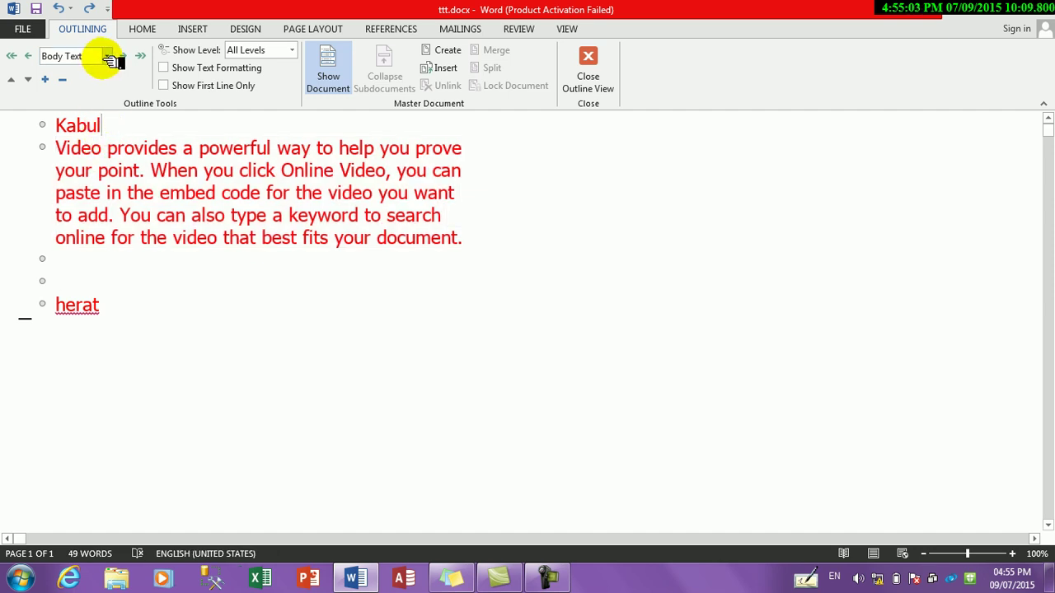
{"action": "left_click", "coordinate": [10, 55]}
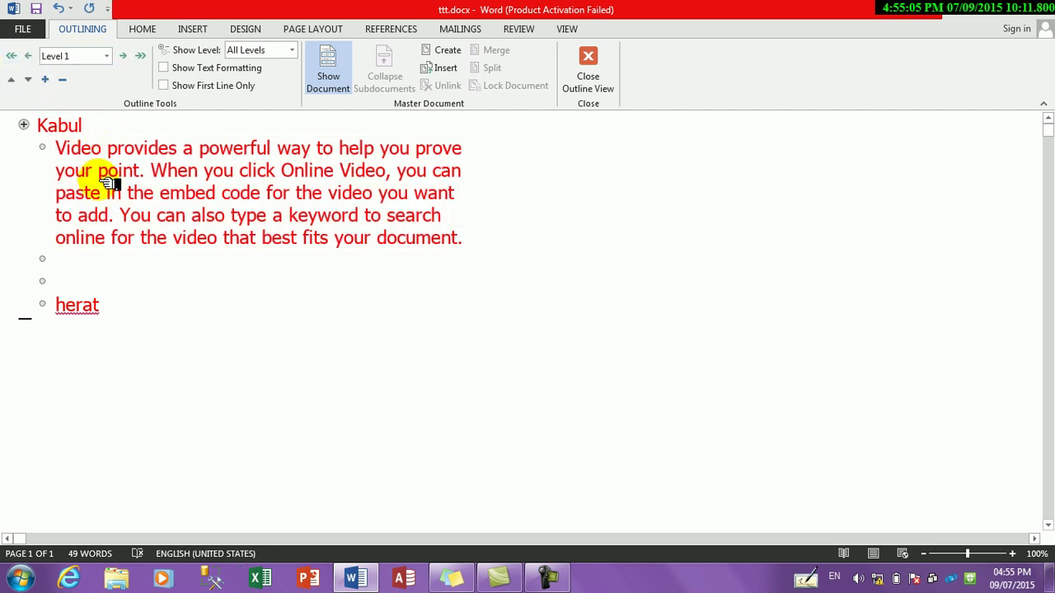
{"action": "double_click", "coordinate": [24, 125]}
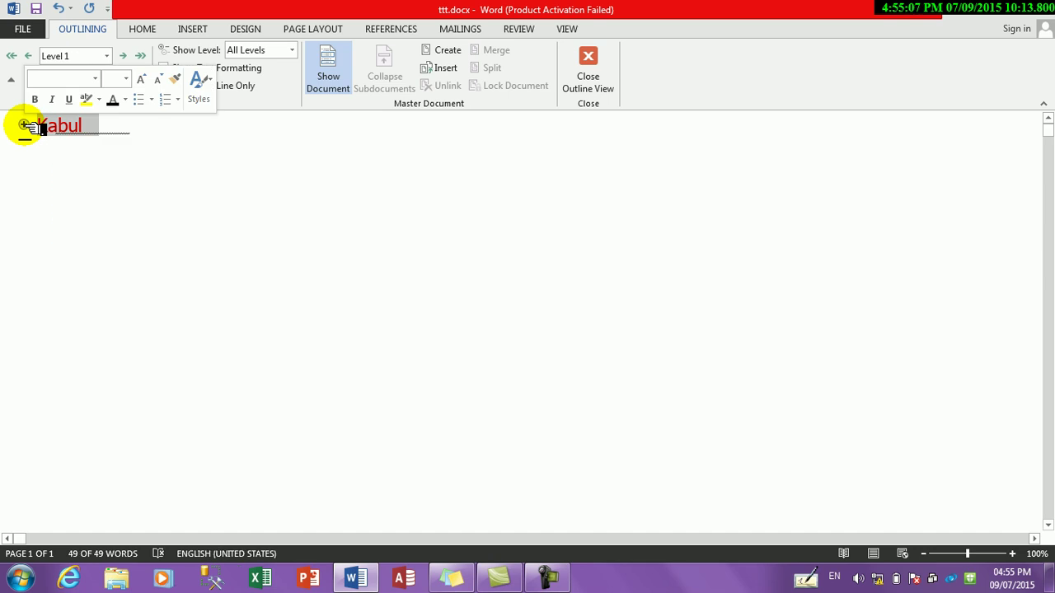
Step: Toggle the master document commands off and on, and create a subdocument from the collapsed Kabul heading
{"action": "left_click", "coordinate": [328, 62]}
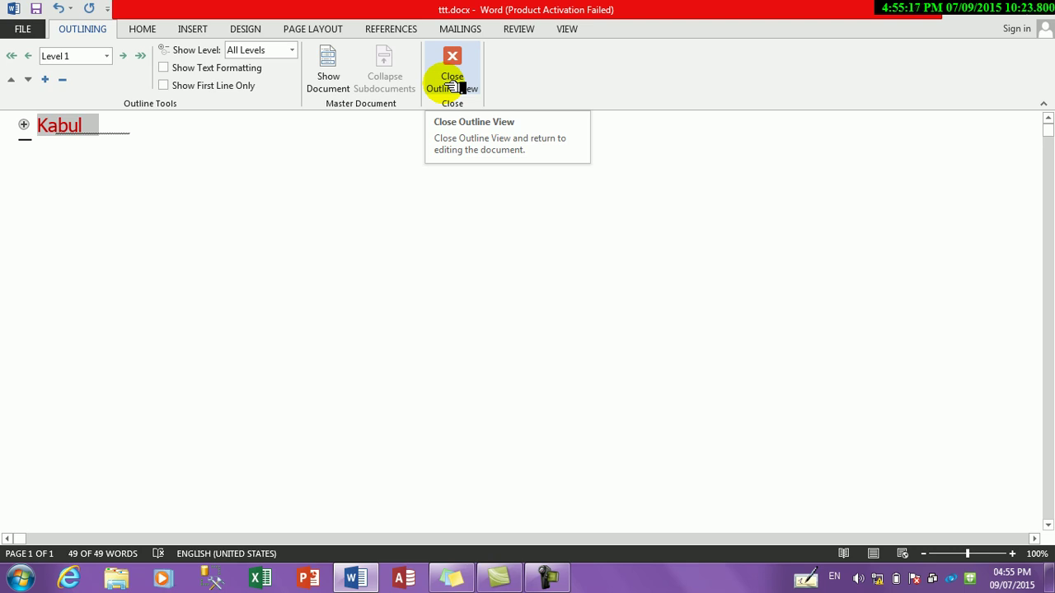
{"action": "left_click", "coordinate": [344, 87]}
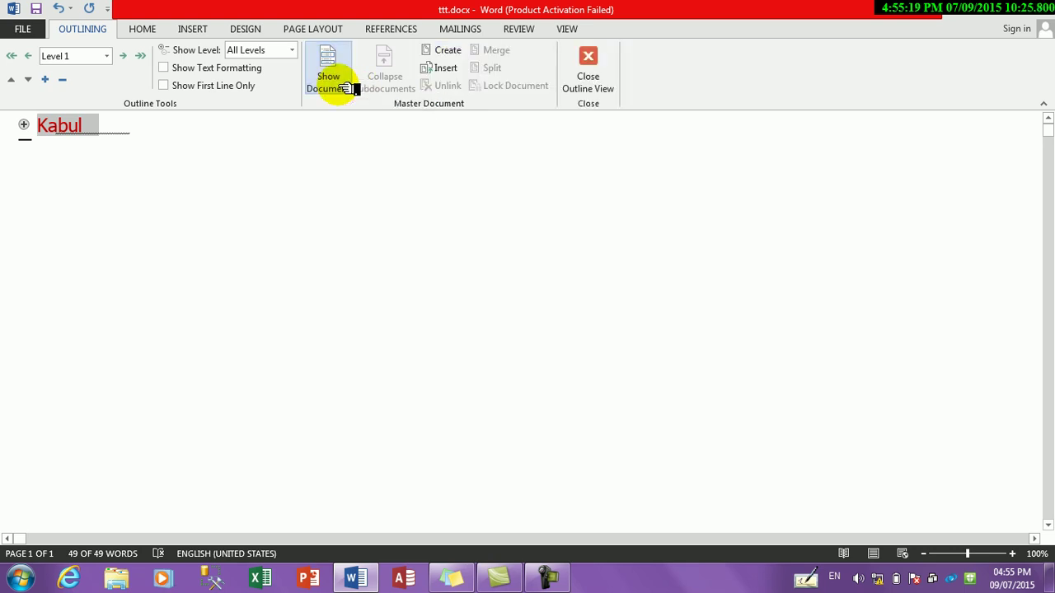
{"action": "left_click", "coordinate": [447, 49]}
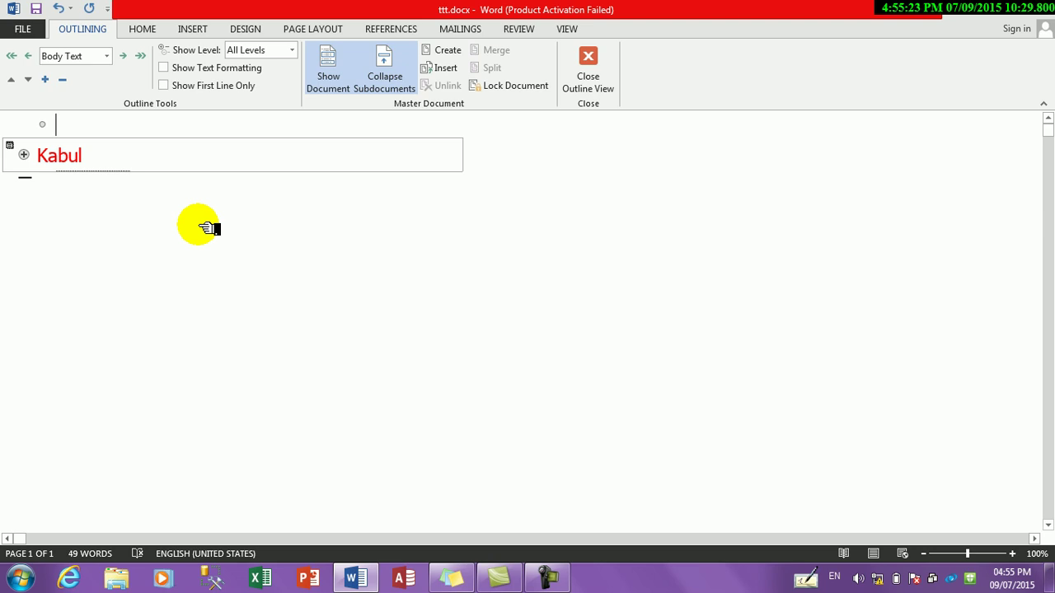
Step: Expand the Kabul heading and collapse the subdocuments, saving the changes to the master document ttt.docx
{"action": "left_click", "coordinate": [381, 82]}
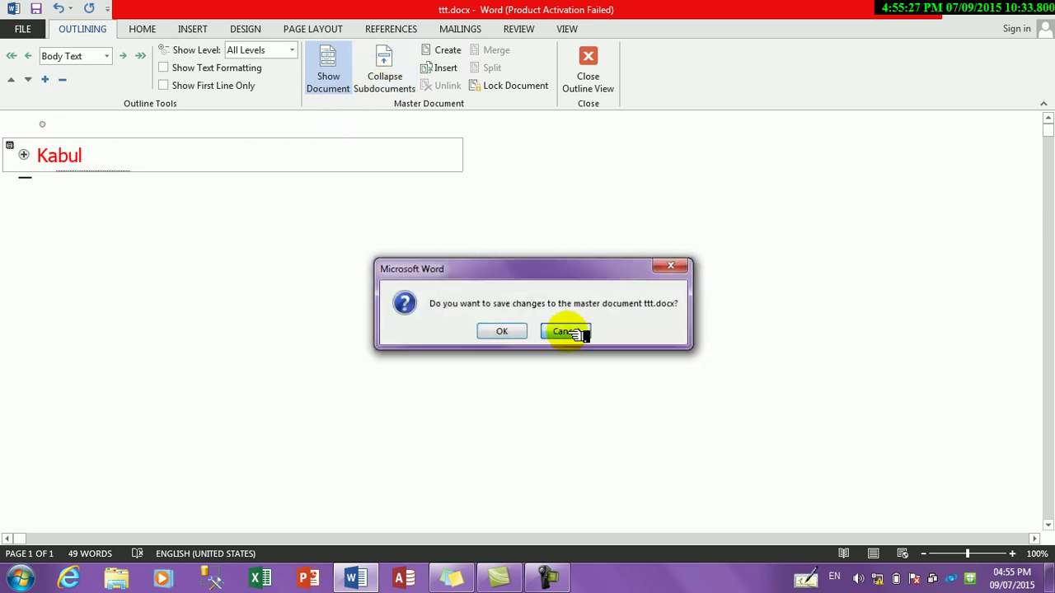
{"action": "left_click", "coordinate": [567, 330]}
{"action": "double_click", "coordinate": [24, 155]}
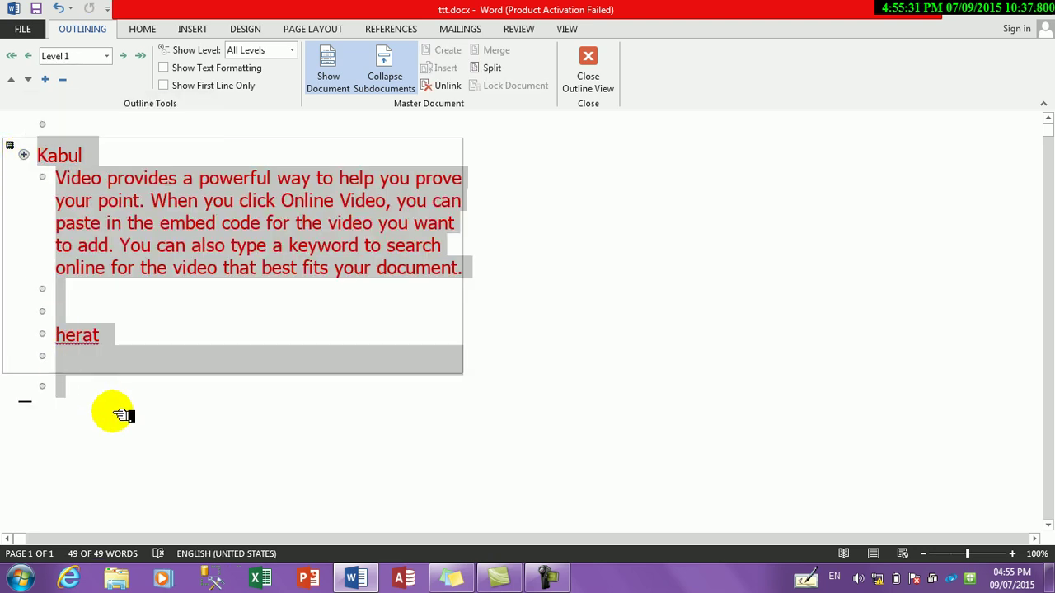
{"action": "left_click", "coordinate": [373, 76]}
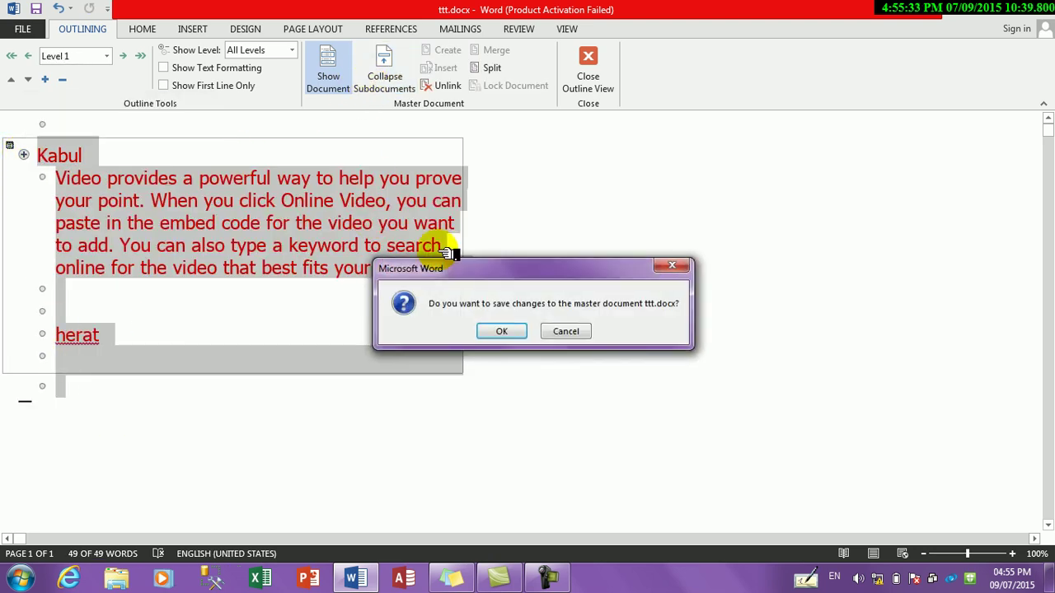
{"action": "left_click", "coordinate": [497, 332]}
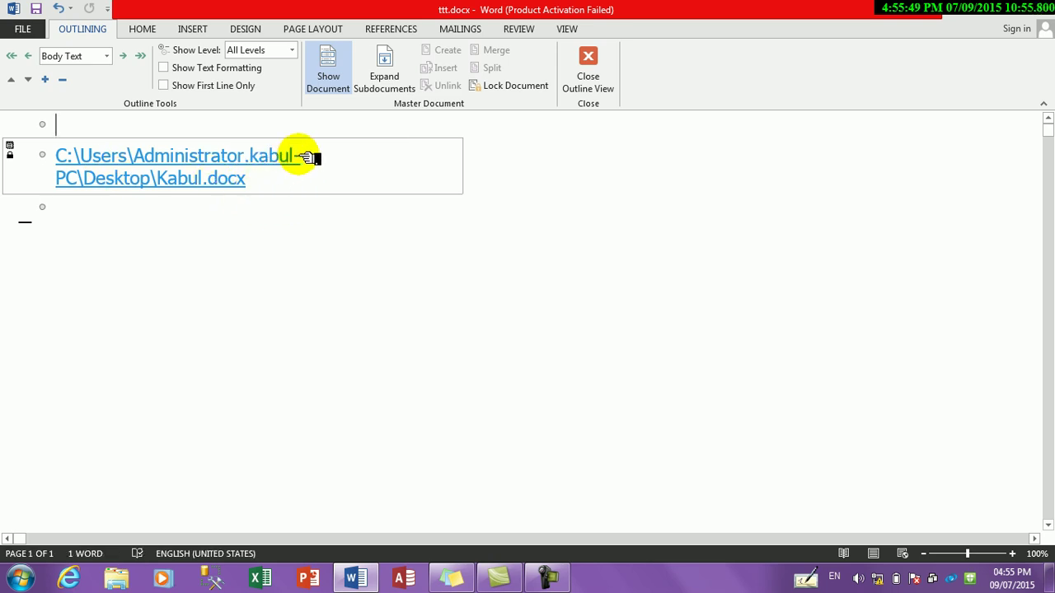
Step: Expand the subdocuments and open the Insert Subdocument dialog, closing it without choosing a file
{"action": "left_click", "coordinate": [383, 71]}
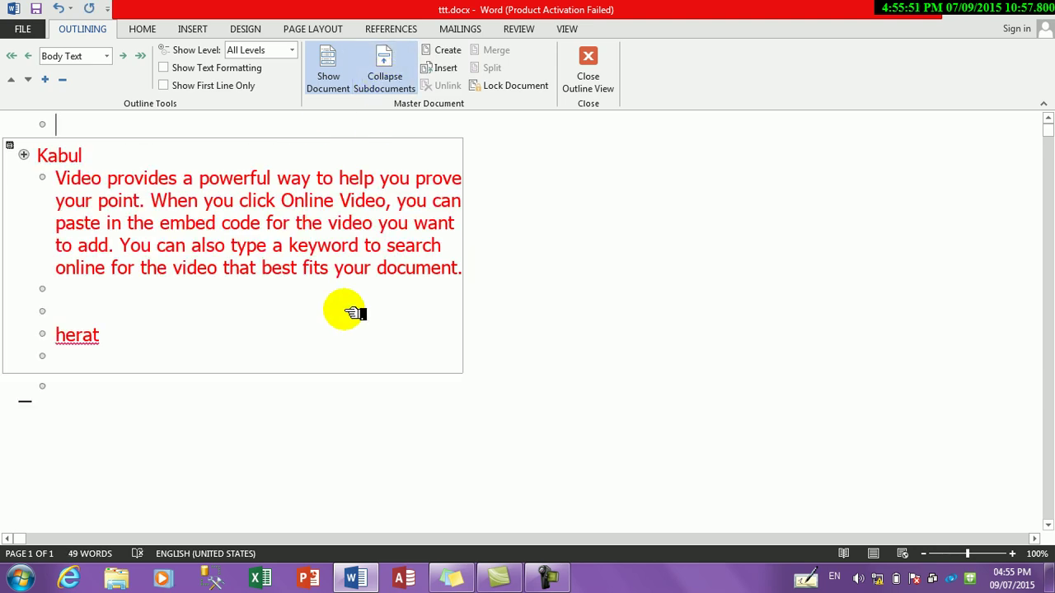
{"action": "left_click", "coordinate": [438, 69]}
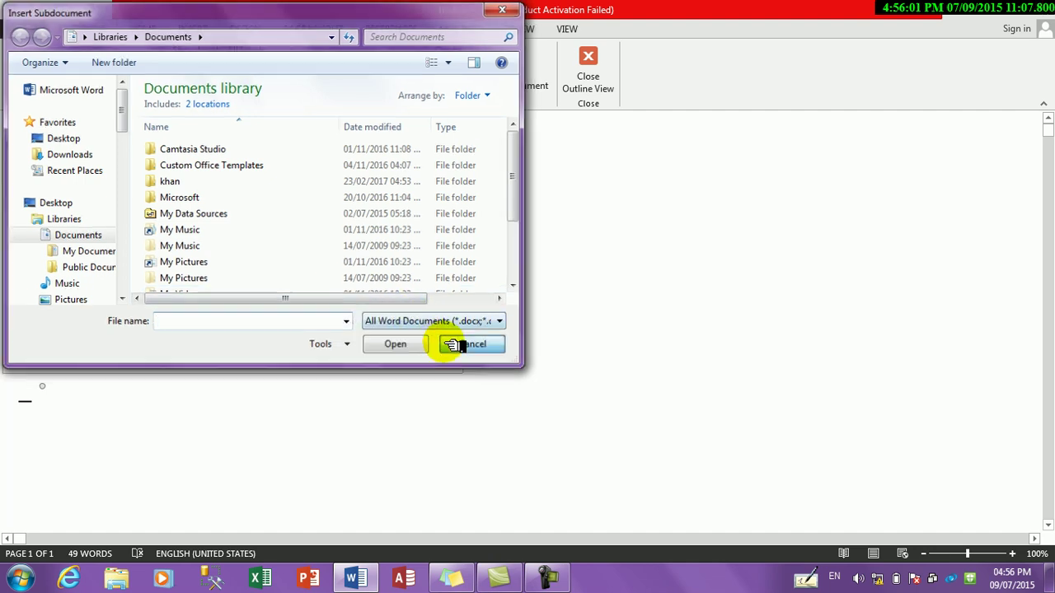
{"action": "left_click", "coordinate": [472, 344]}
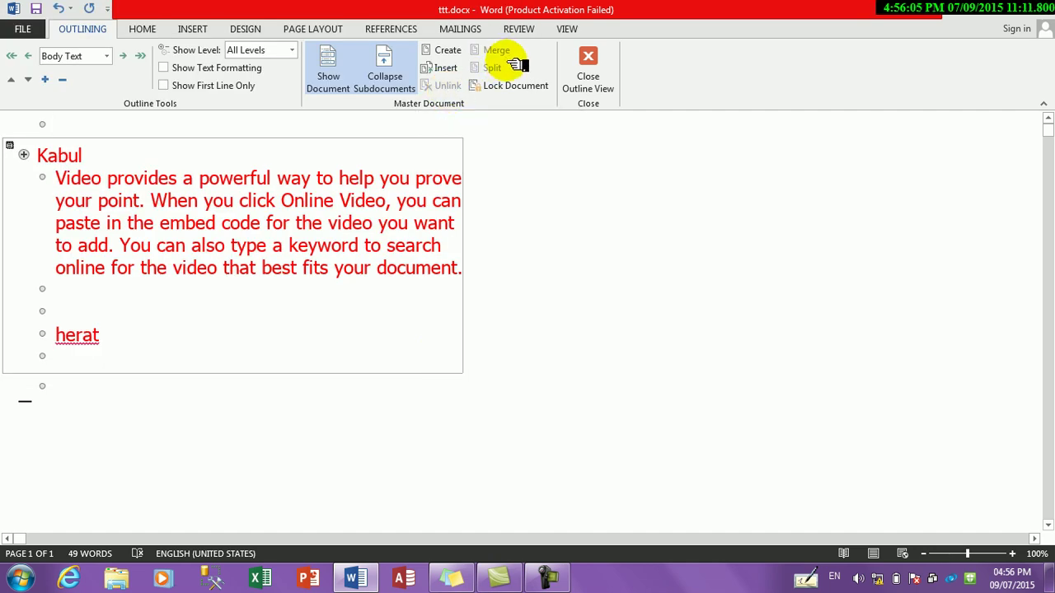
Step: Split the text from the video paragraph through herat out of the Kabul subdocument into its own subdocument
{"action": "left_click_drag", "start_coordinate": [448, 157], "coordinate": [412, 233]}
{"action": "double_click", "coordinate": [401, 286]}
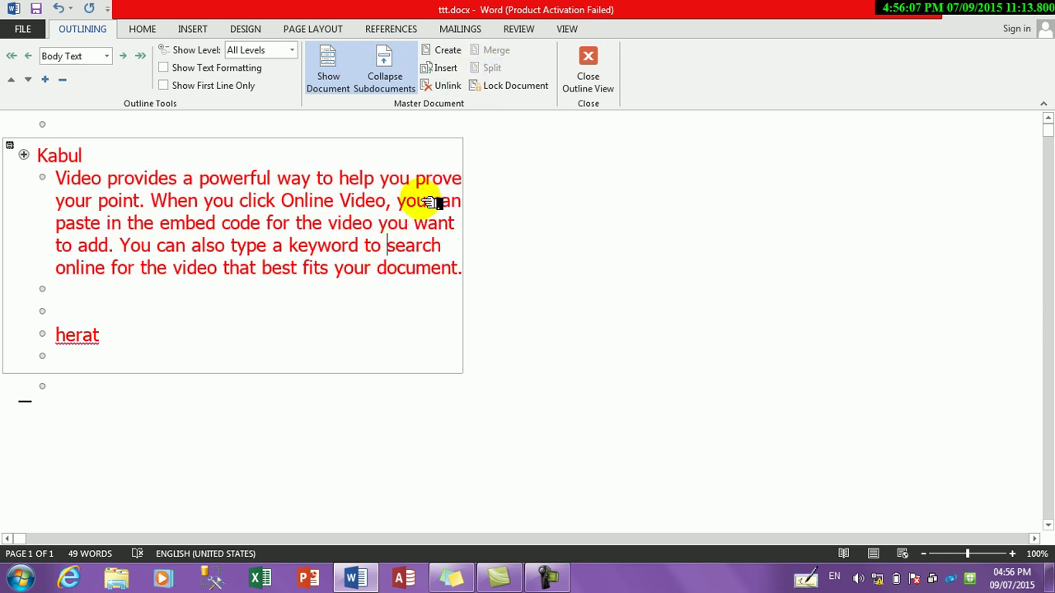
{"action": "left_click", "coordinate": [400, 223]}
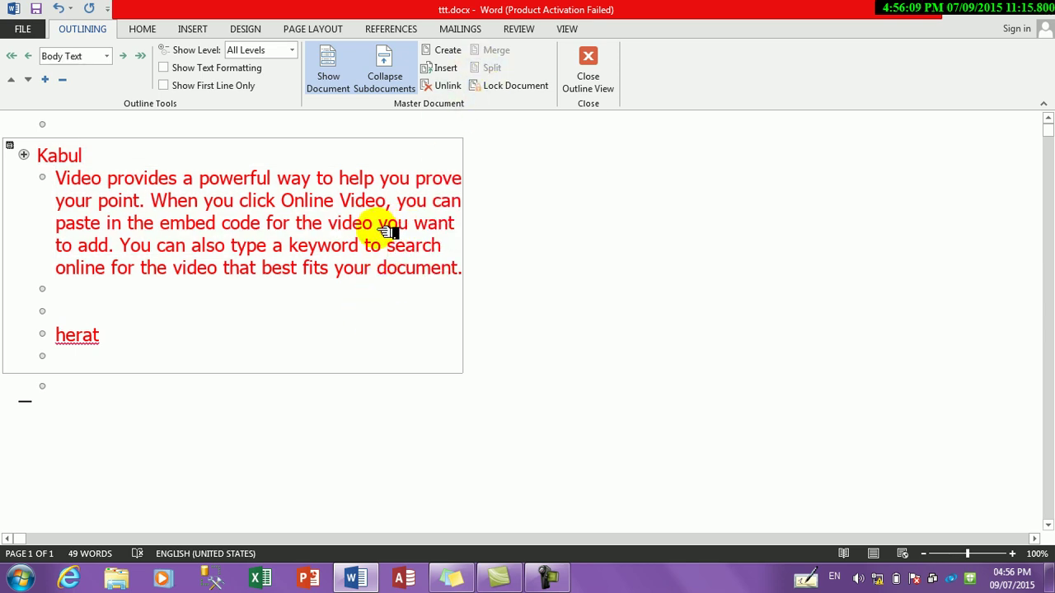
{"action": "left_click_drag", "start_coordinate": [401, 289], "coordinate": [354, 283]}
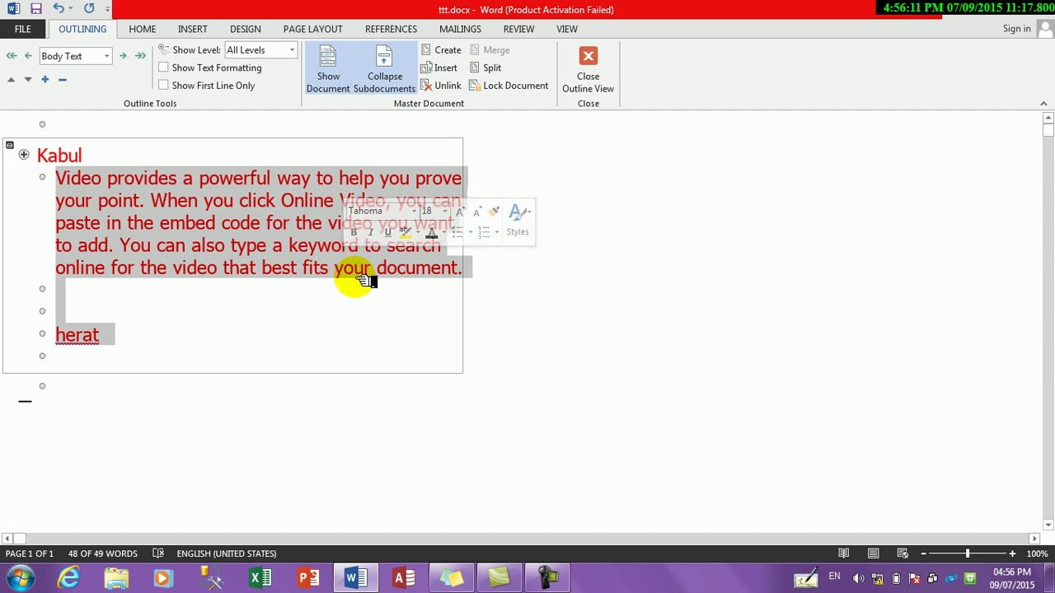
{"action": "left_click", "coordinate": [486, 69]}
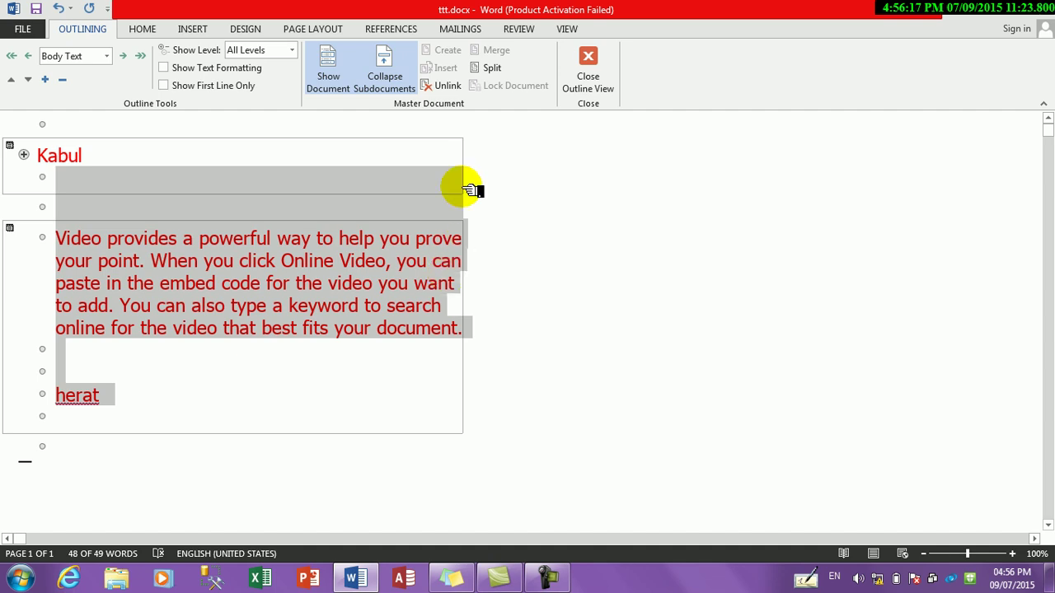
Step: Lock the Kabul subdocument, saving its changes to Kabul.docx, and unlock it again
{"action": "left_click", "coordinate": [424, 169]}
{"action": "left_click", "coordinate": [505, 85]}
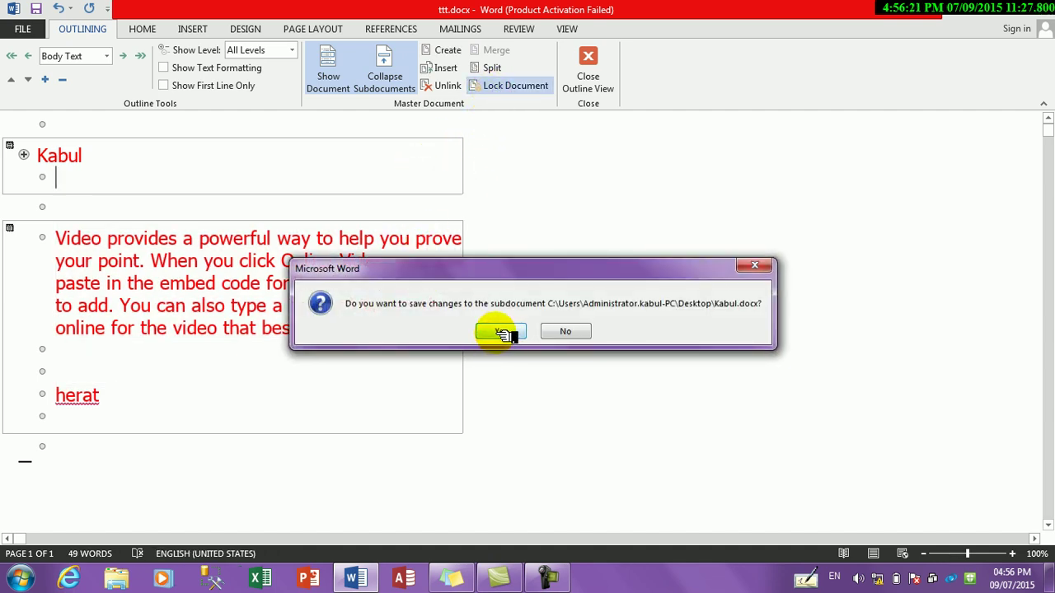
{"action": "left_click", "coordinate": [501, 332]}
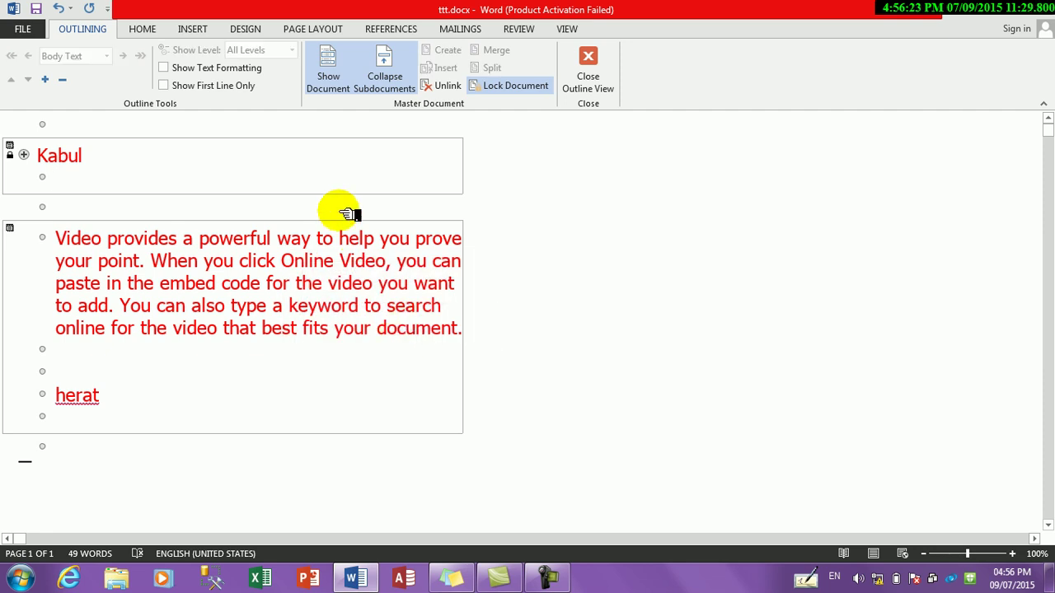
{"action": "left_click", "coordinate": [485, 85]}
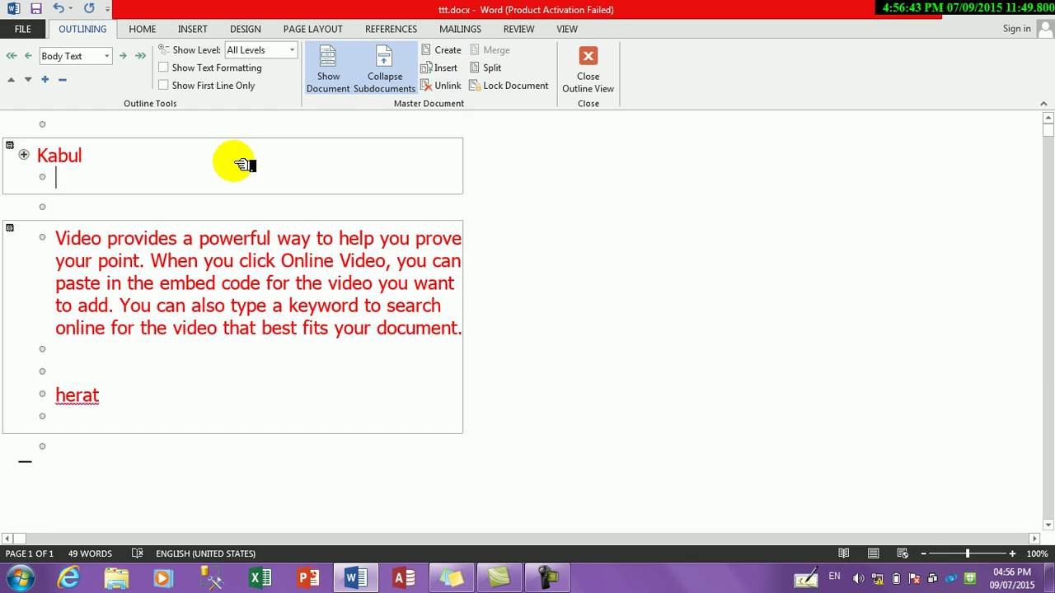
Step: Add a Level 1 heading "District of sorobi" directly below Kabul in the first subdocument
{"action": "left_click", "coordinate": [86, 157]}
{"action": "key", "text": "Return"}
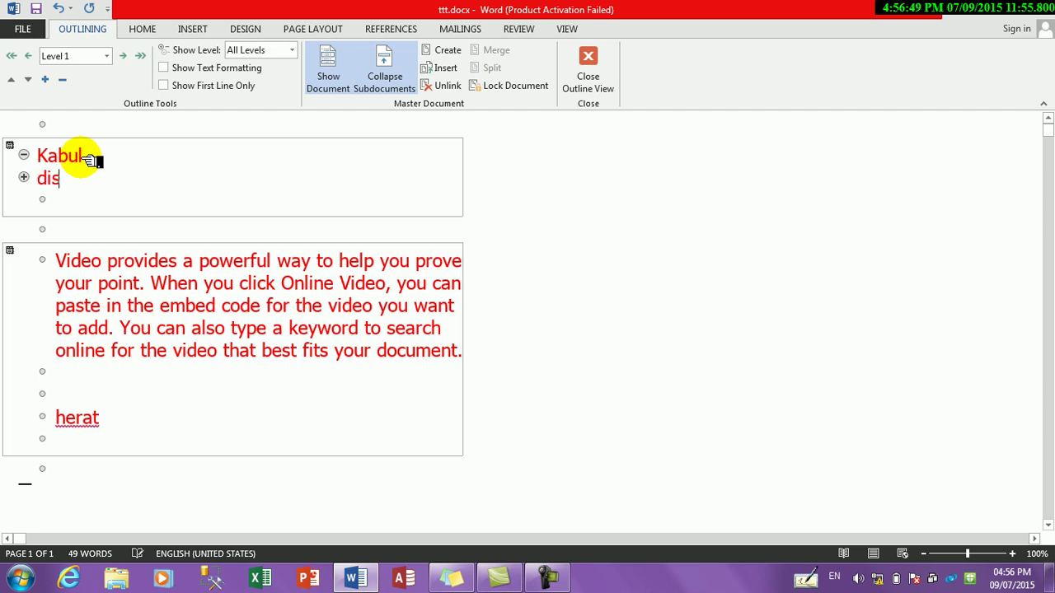
{"action": "type", "text": "district"}
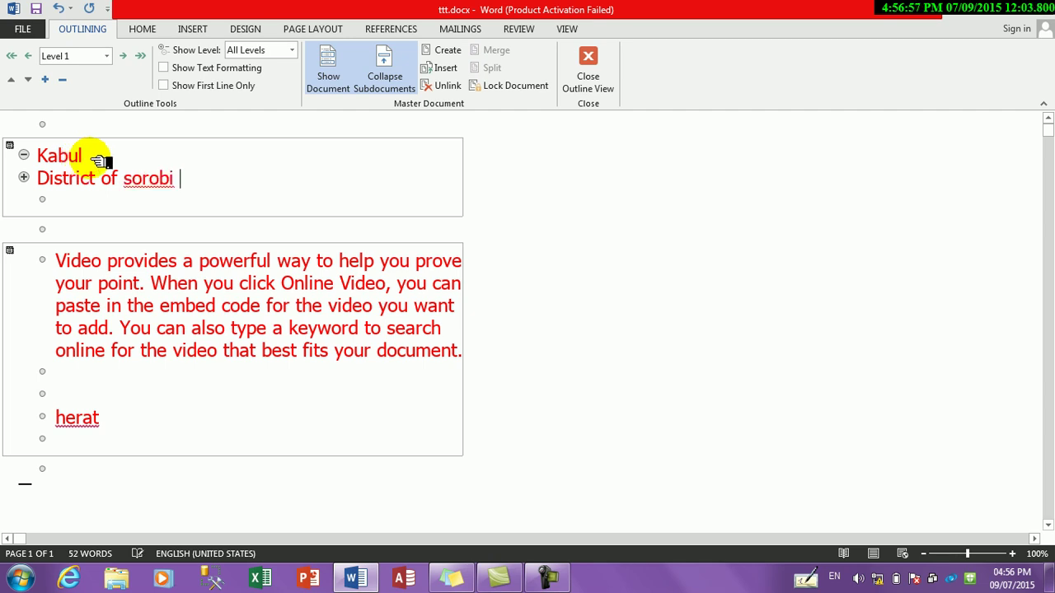
Step: Delete the "District of sorobi" heading below Kabul and close Outline view to return to Print Layout
{"action": "left_click_drag", "start_coordinate": [177, 179], "coordinate": [50, 155]}
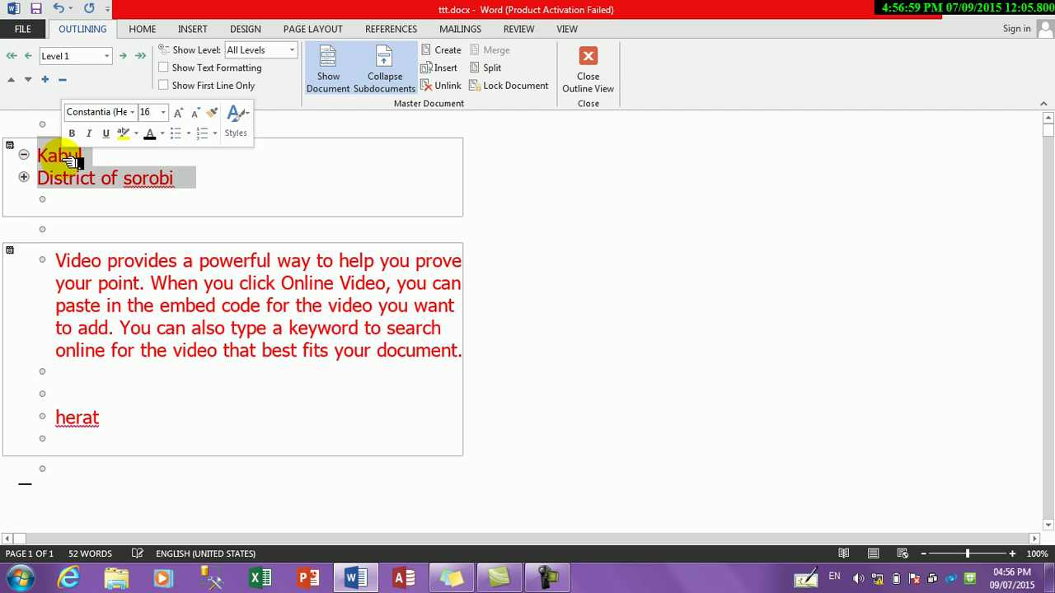
{"action": "triple_click", "coordinate": [276, 170]}
{"action": "left_click", "coordinate": [80, 163]}
{"action": "triple_click", "coordinate": [141, 178]}
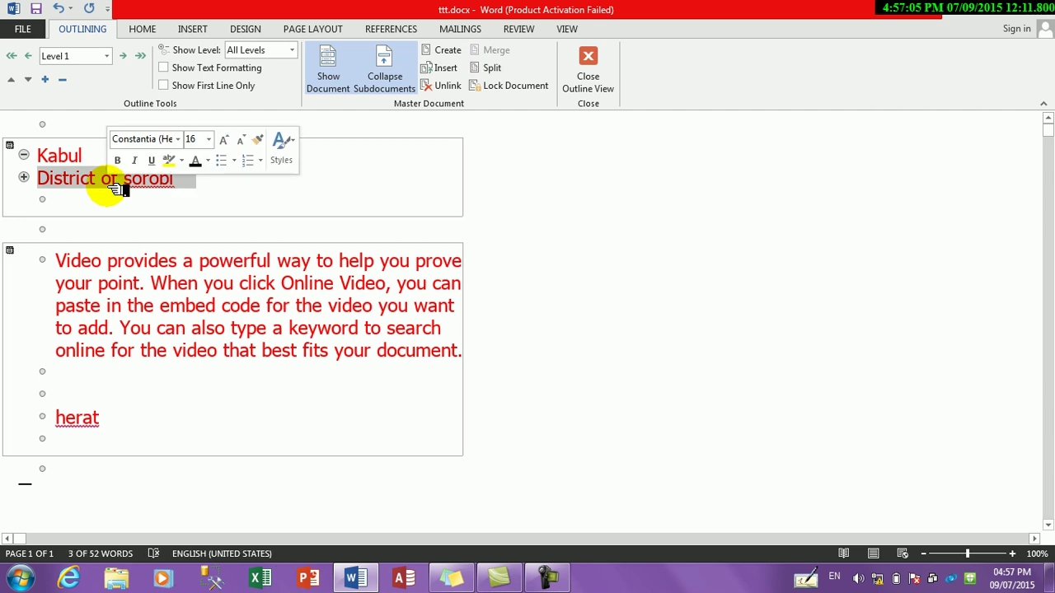
{"action": "key", "text": "Delete"}
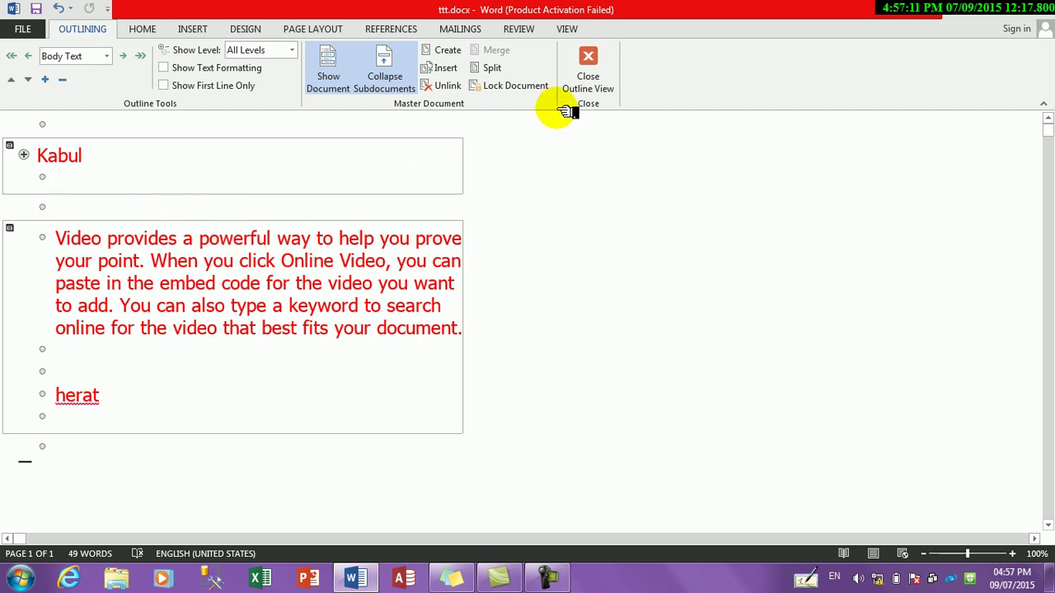
{"action": "left_click", "coordinate": [587, 82]}
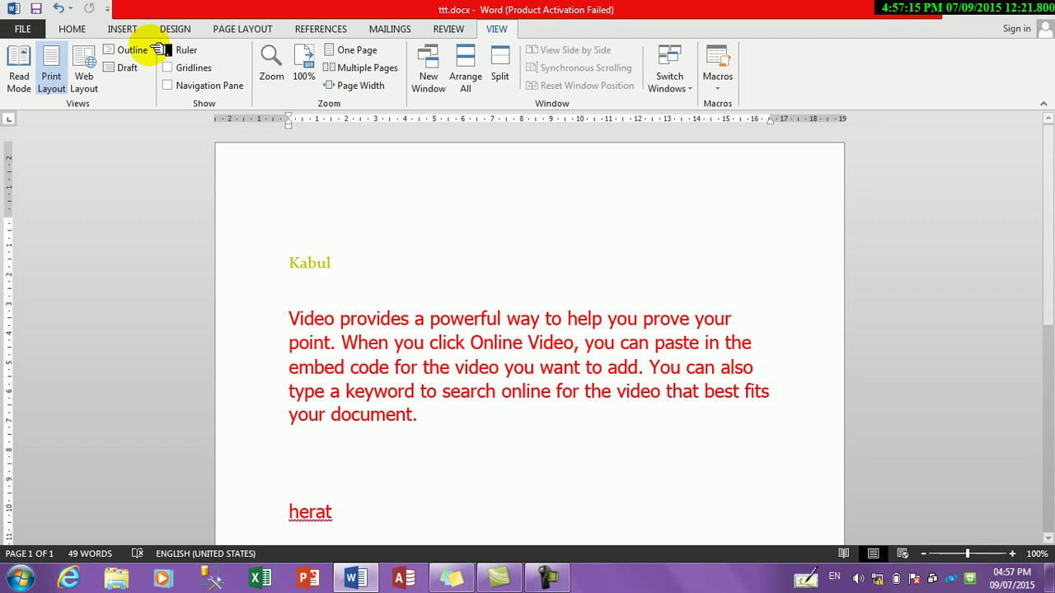
Step: Hide and restore the ruler, and switch the gridlines on and off again
{"action": "left_click", "coordinate": [192, 52]}
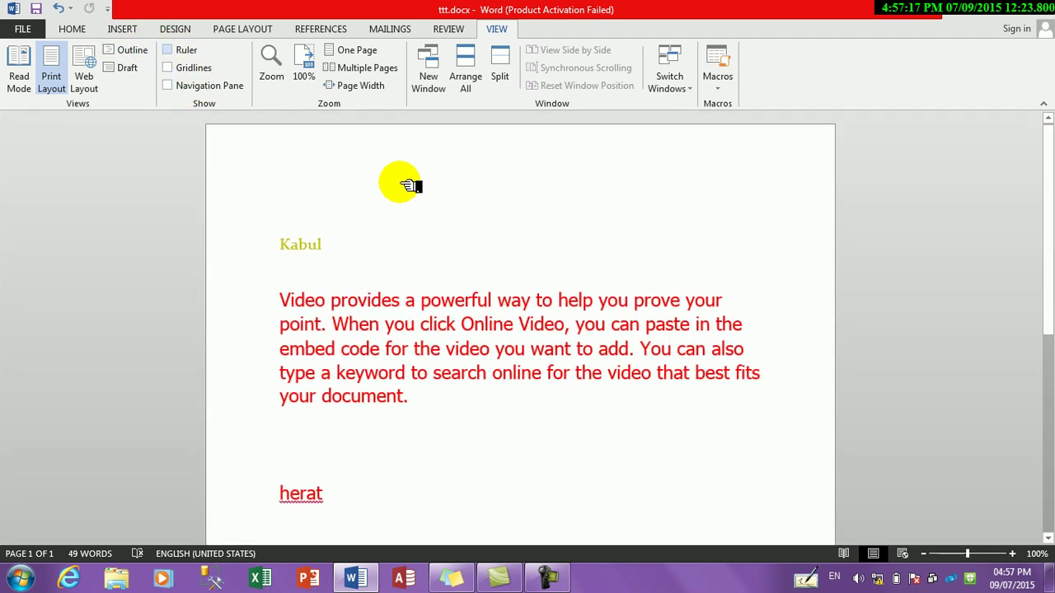
{"action": "left_click", "coordinate": [177, 51]}
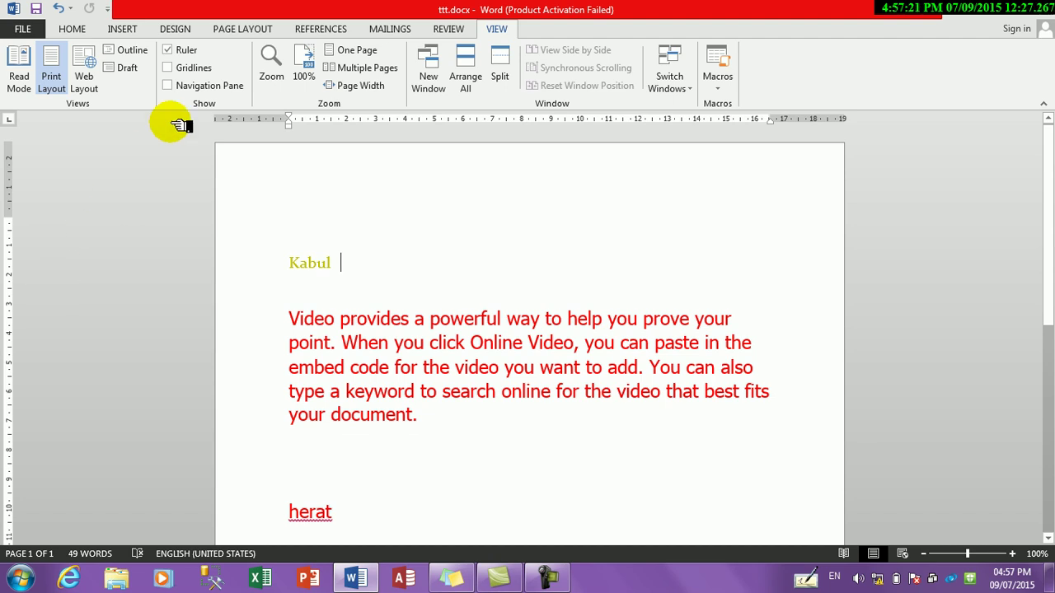
{"action": "left_click", "coordinate": [193, 69]}
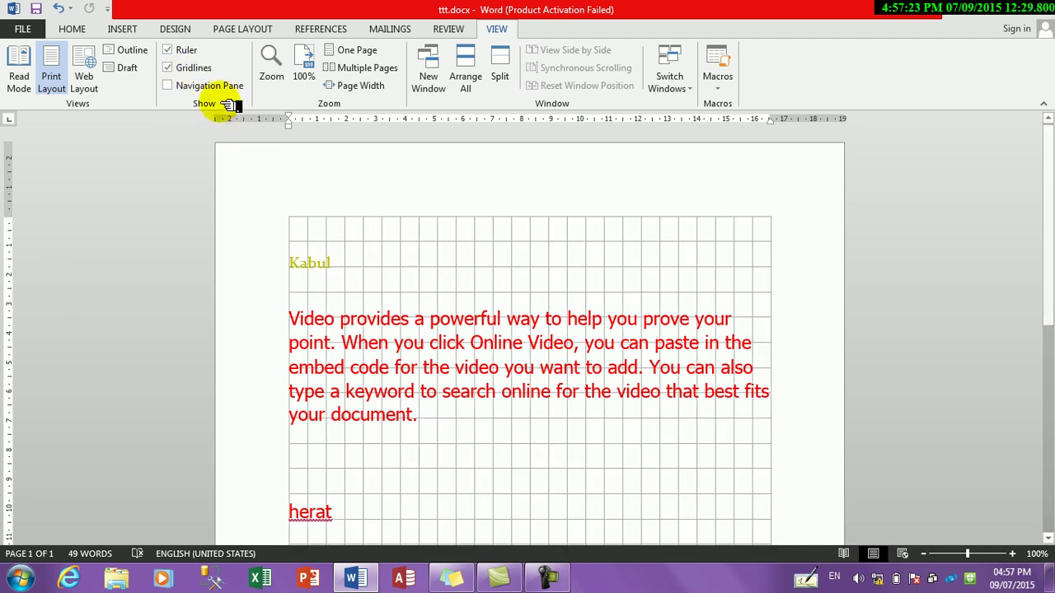
{"action": "left_click", "coordinate": [196, 70]}
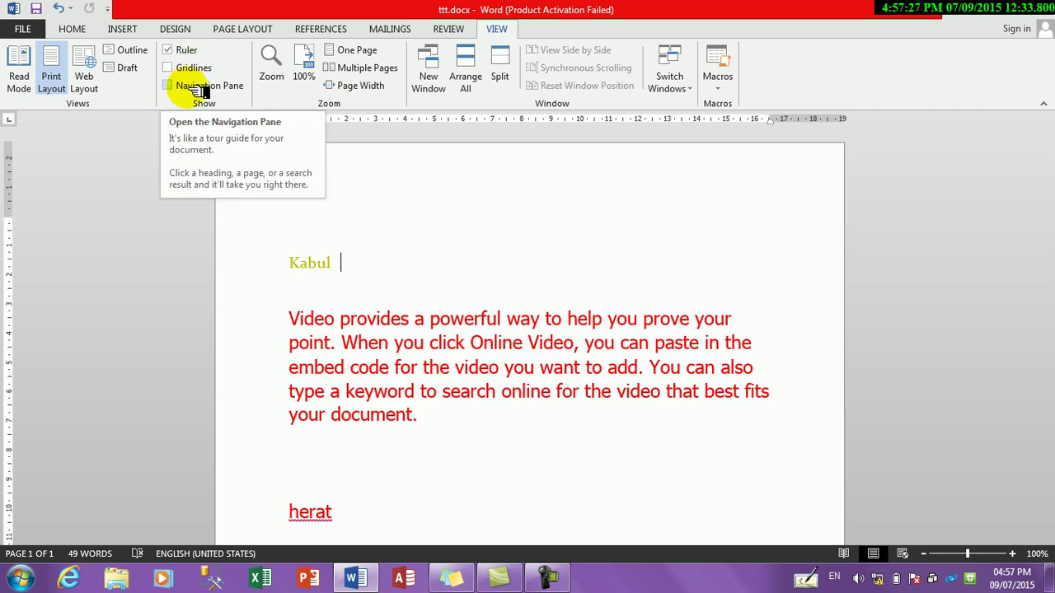
Step: Open the Navigation pane, search the document for "k", and toggle the pane off and on again
{"action": "left_click", "coordinate": [198, 87]}
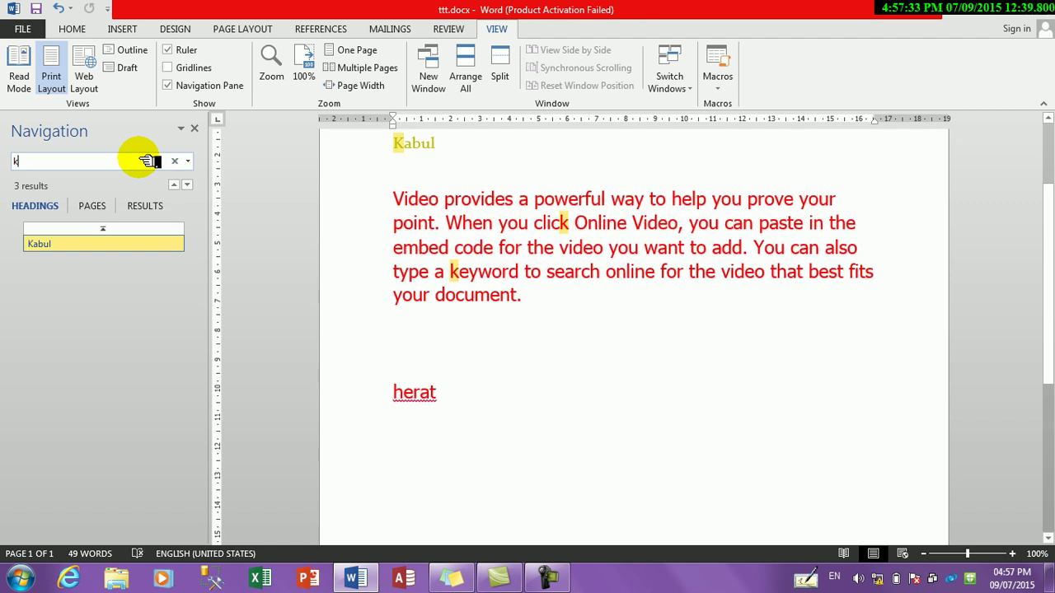
{"action": "left_click", "coordinate": [204, 86]}
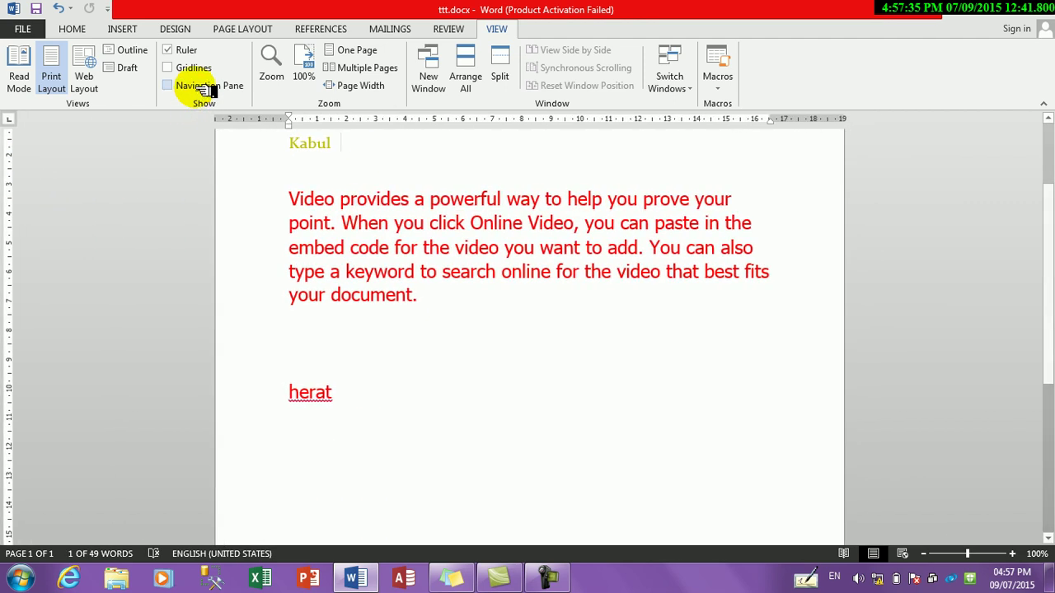
{"action": "left_click", "coordinate": [205, 86]}
Step: Zoom the document to Page width through the Zoom dialog
{"action": "left_click", "coordinate": [271, 65]}
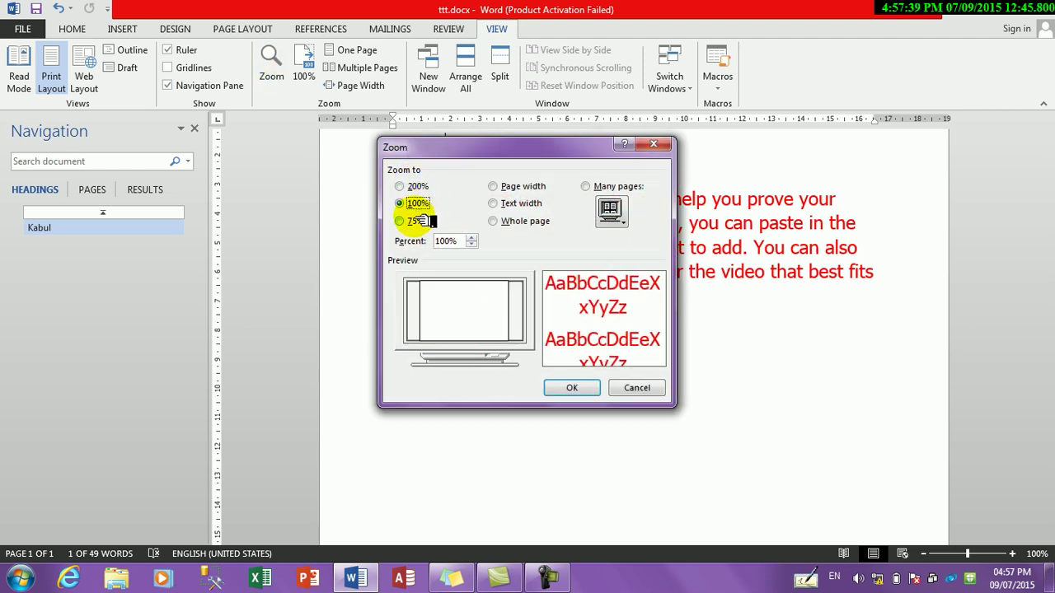
{"action": "left_click", "coordinate": [509, 190]}
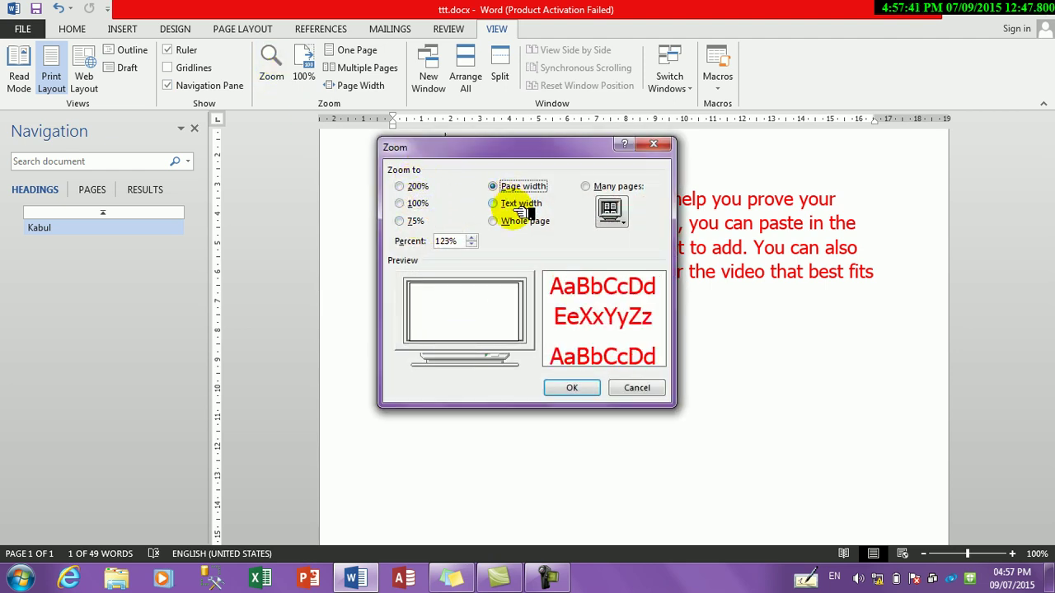
{"action": "left_click", "coordinate": [568, 387]}
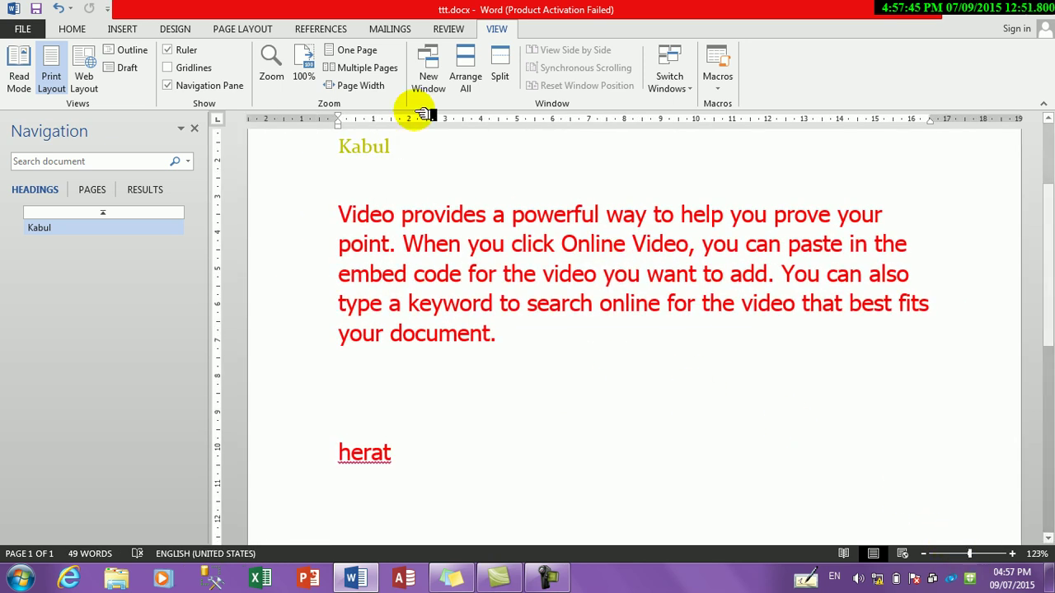
Step: Zoom out with the Many pages option, and return to 100% at the start of the document
{"action": "left_click", "coordinate": [272, 72]}
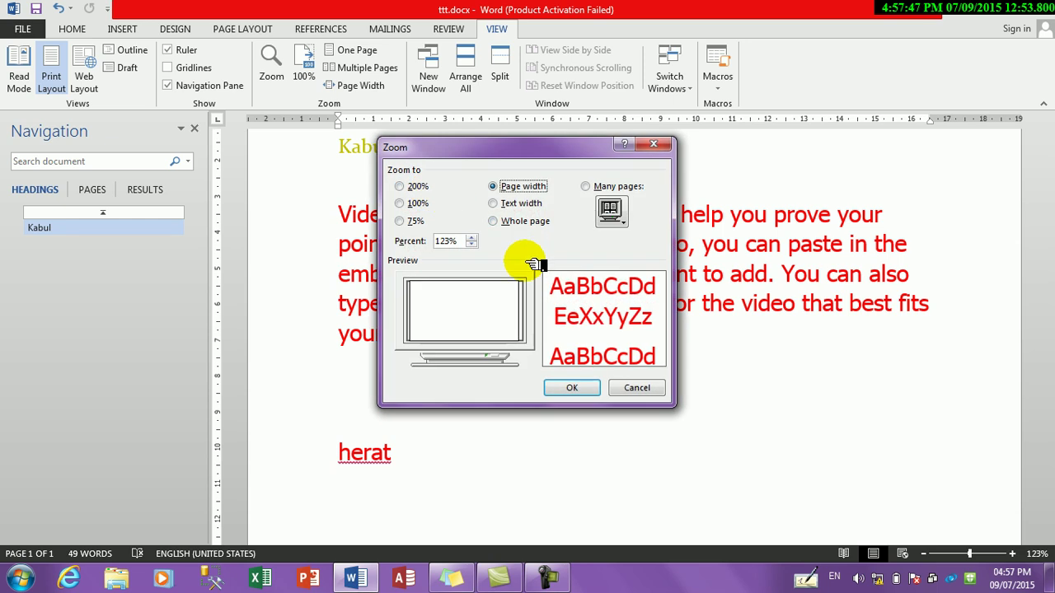
{"action": "left_click", "coordinate": [528, 222]}
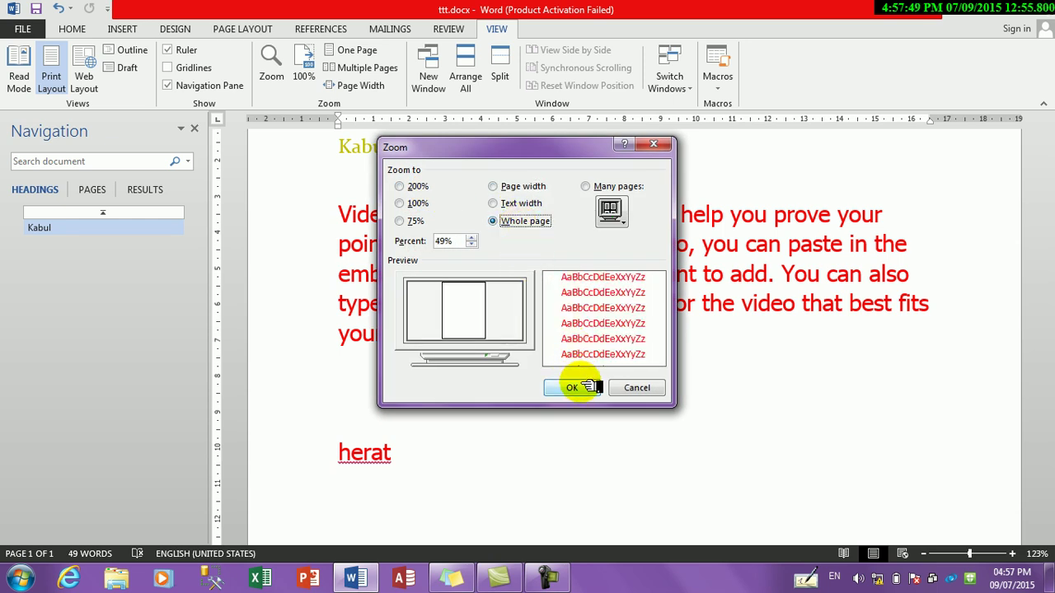
{"action": "left_click", "coordinate": [587, 188]}
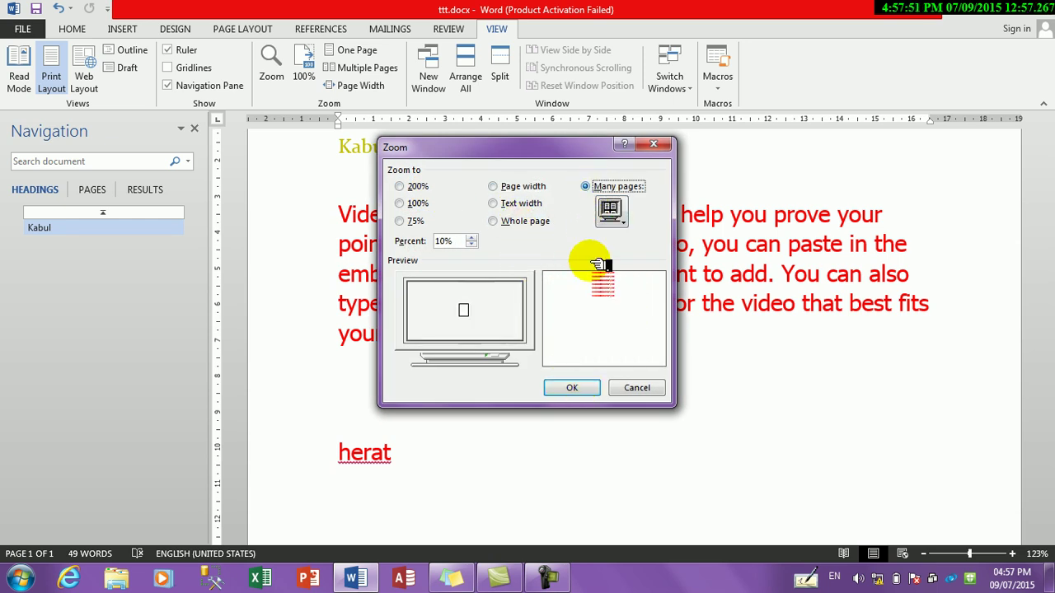
{"action": "left_click", "coordinate": [571, 388]}
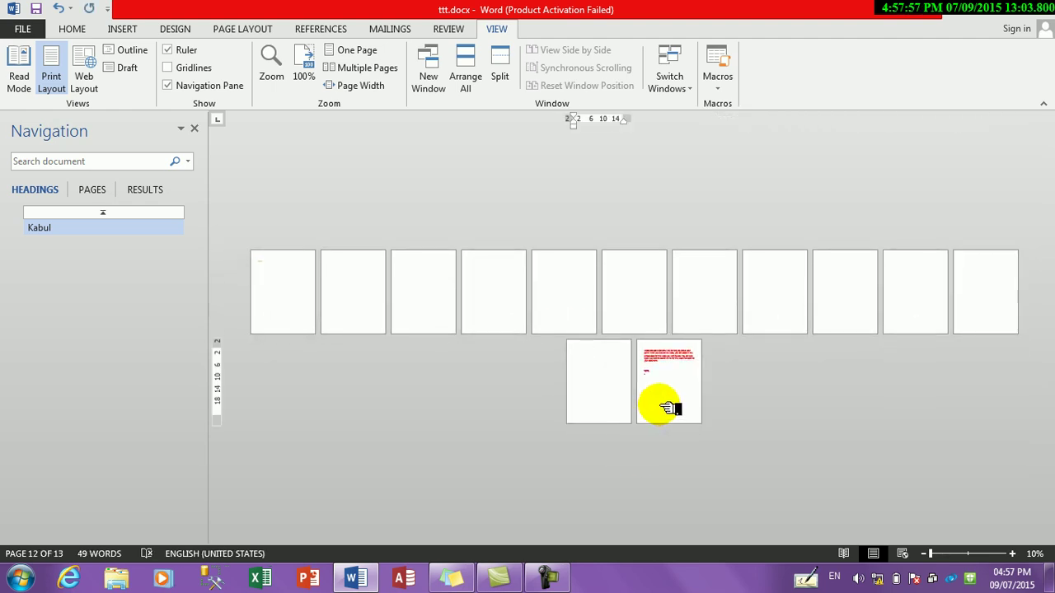
{"action": "left_click", "coordinate": [304, 68]}
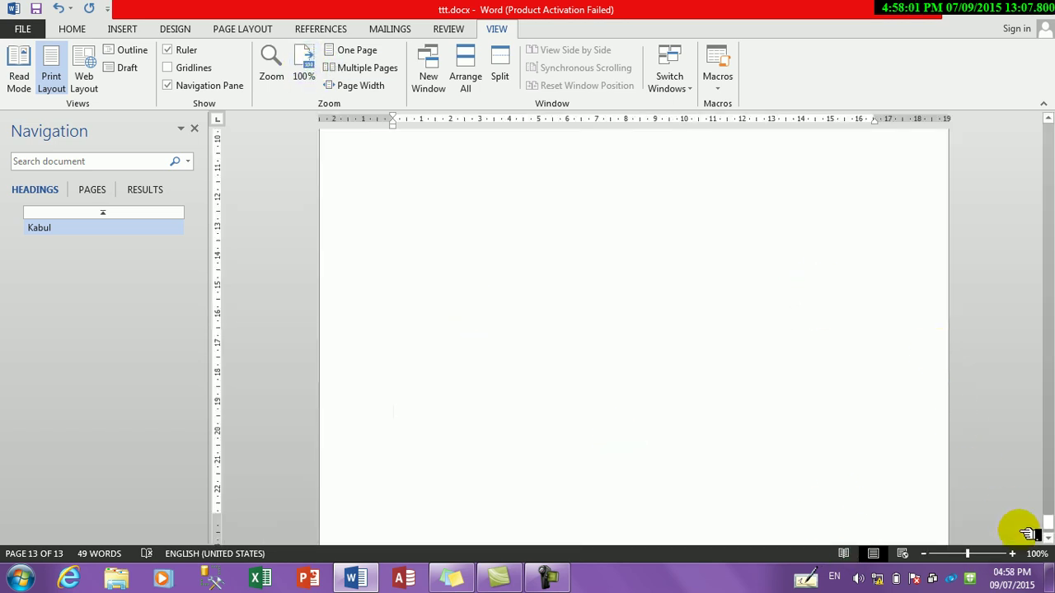
{"action": "left_click_drag", "start_coordinate": [1047, 524], "coordinate": [1036, 118]}
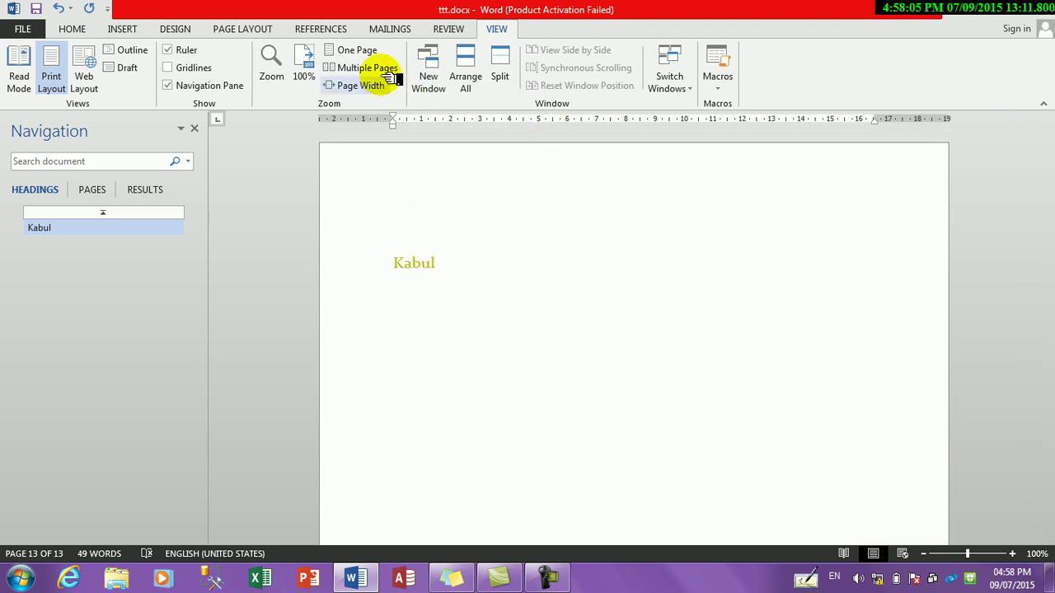
Step: Try the One Page and Multiple Pages zooms, settle on Page Width, and close the Navigation pane
{"action": "left_click", "coordinate": [375, 51]}
{"action": "left_click", "coordinate": [372, 67]}
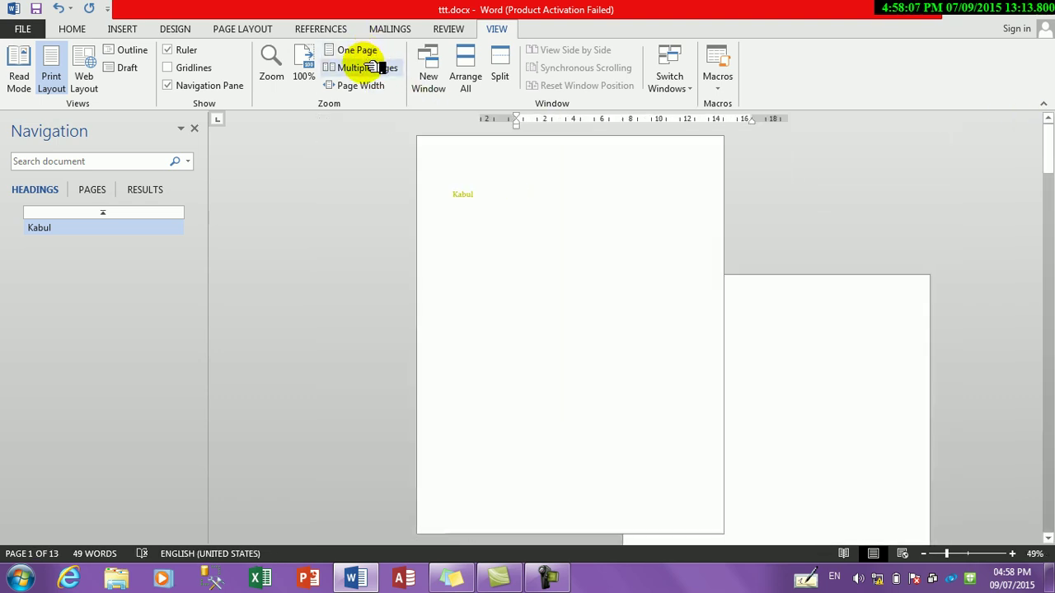
{"action": "left_click", "coordinate": [369, 85]}
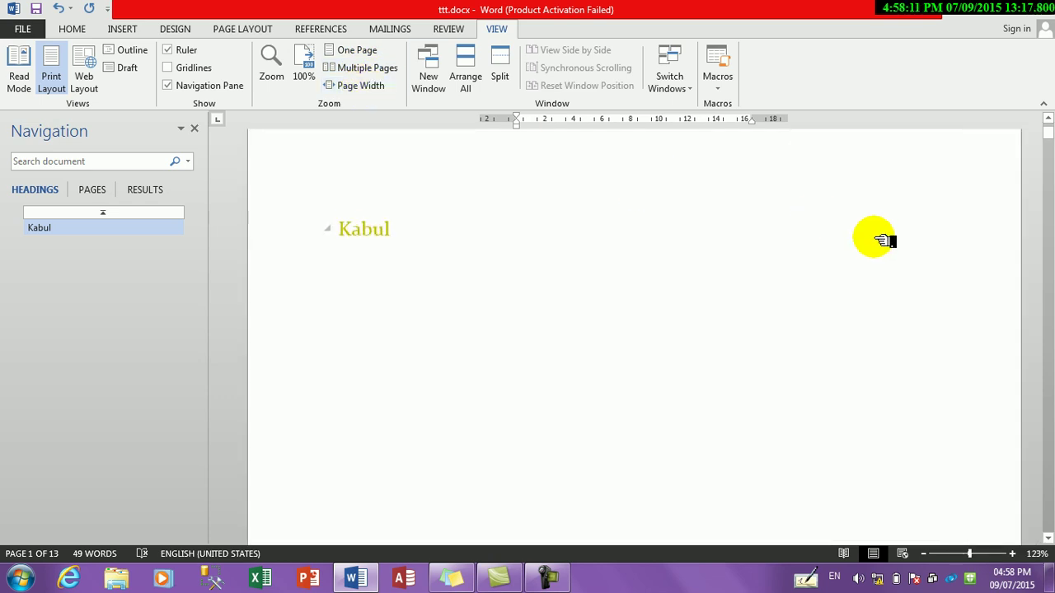
{"action": "left_click", "coordinate": [1048, 118]}
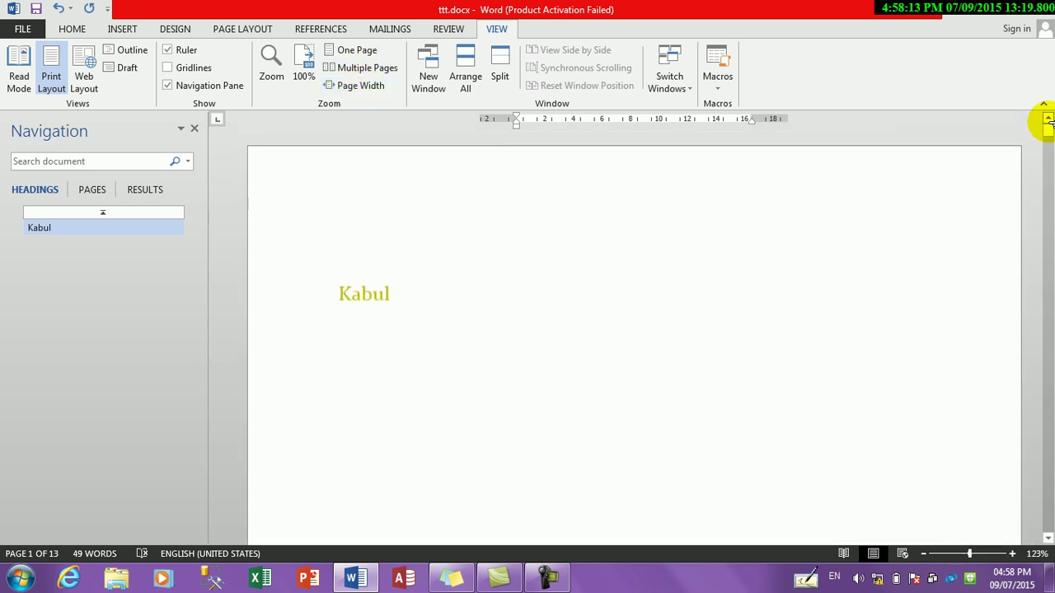
{"action": "left_click", "coordinate": [195, 128]}
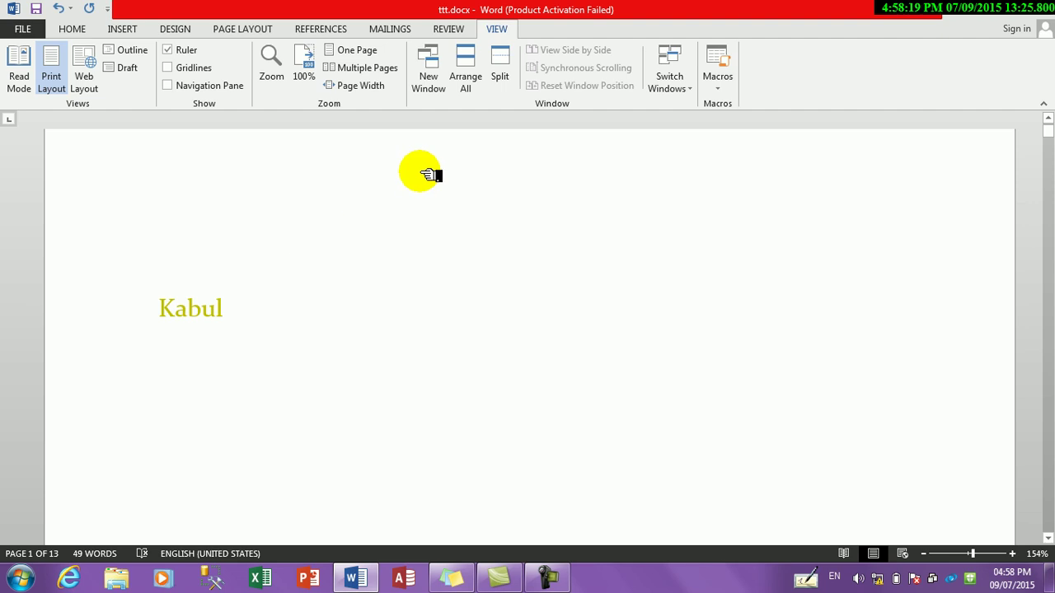
Step: Create a new blank document containing the line "Kabul" and a sample paragraph generated with =rand(1)
{"action": "key", "text": "ctrl+n"}
{"action": "type", "text": "=rand(1"}
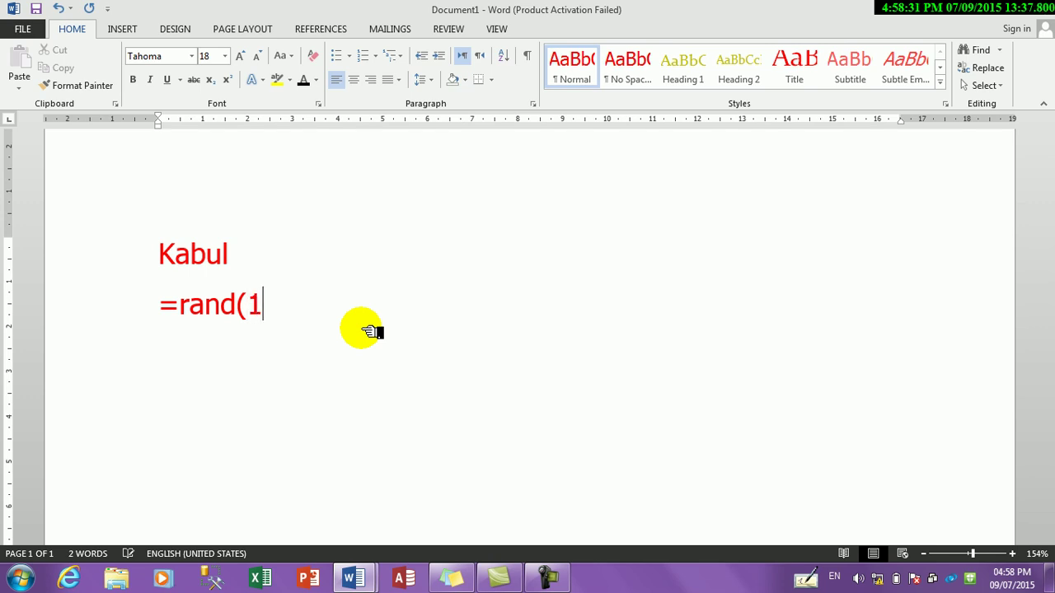
{"action": "type", "text": ")"}
{"action": "key", "text": "Return"}
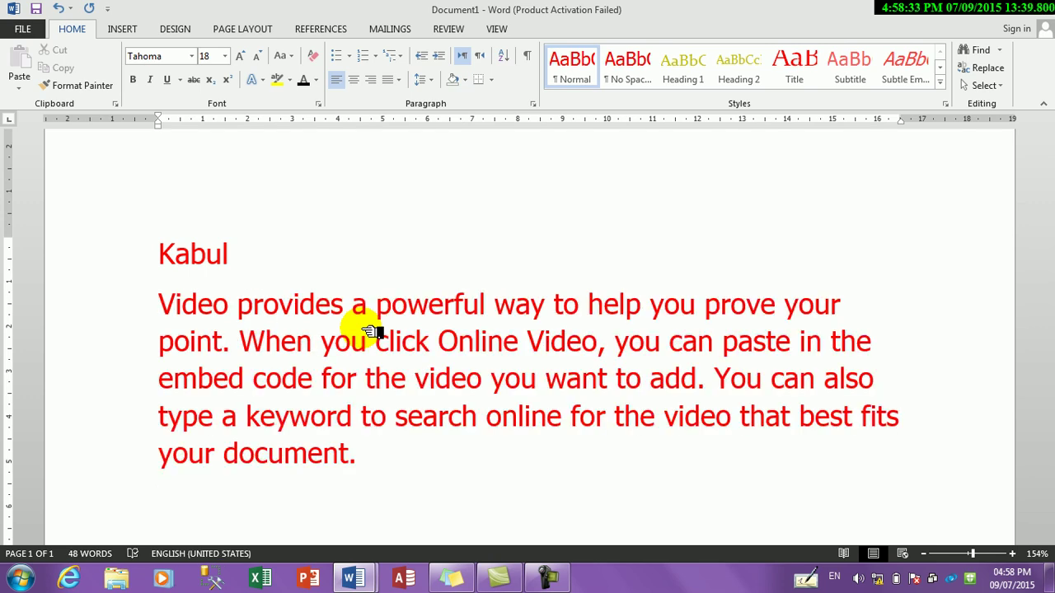
Step: Close the ttt.docx window without saving its changes
{"action": "left_click", "coordinate": [352, 579]}
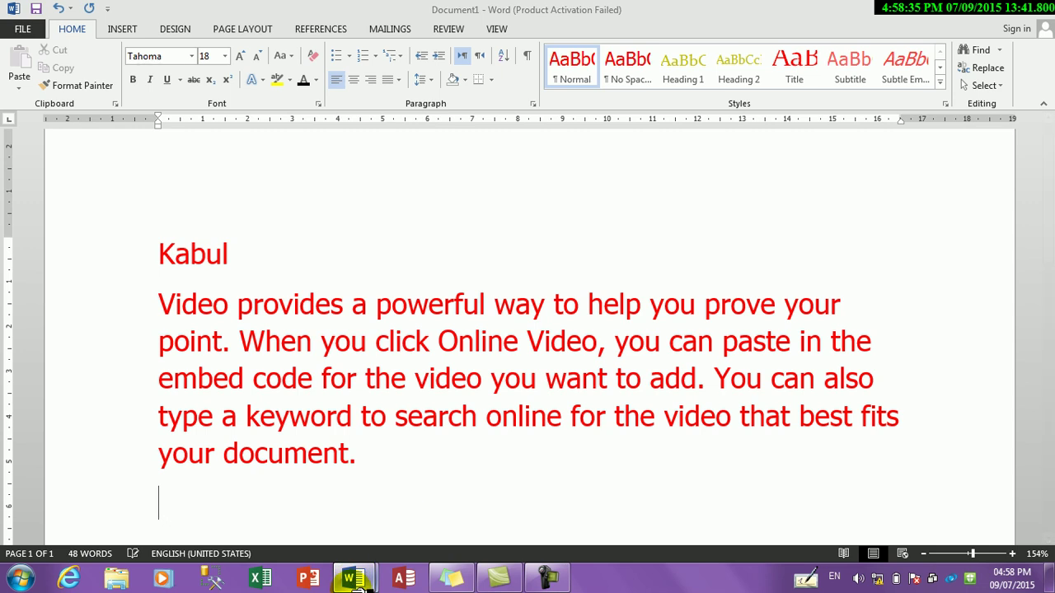
{"action": "right_click", "coordinate": [313, 508]}
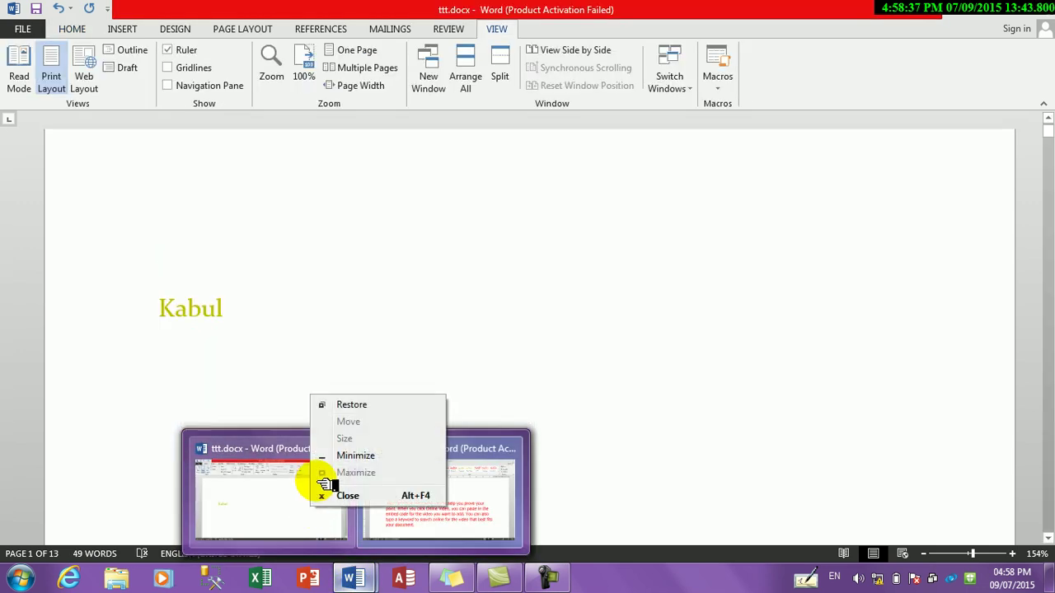
{"action": "left_click", "coordinate": [348, 496]}
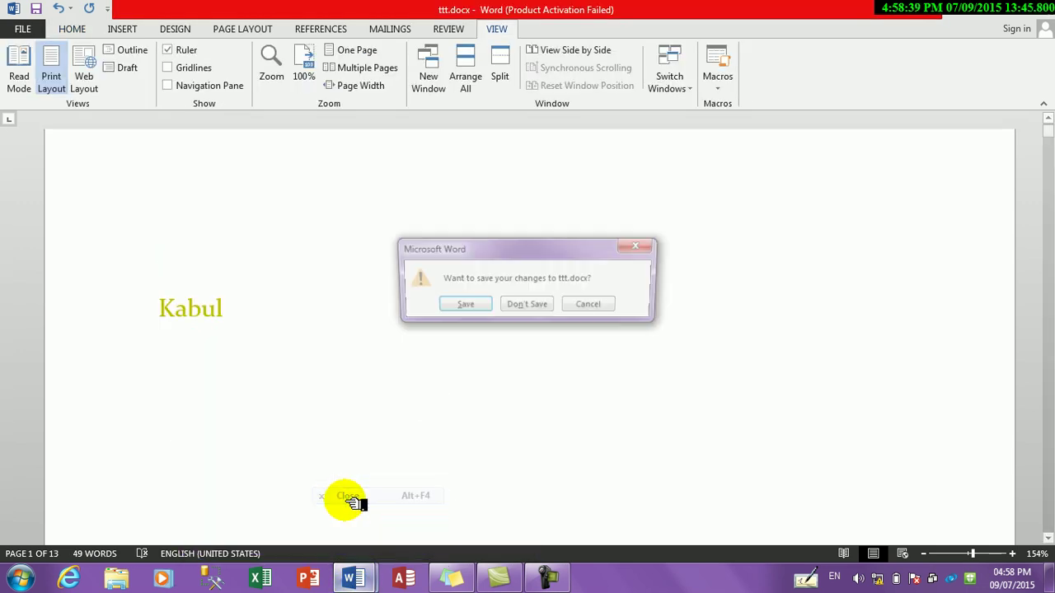
{"action": "left_click", "coordinate": [517, 307]}
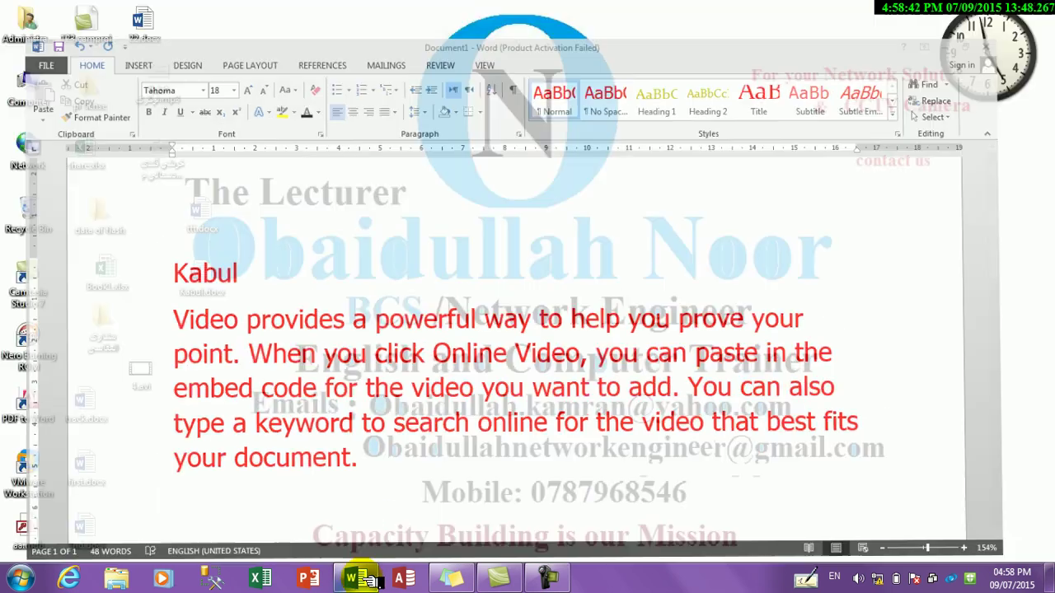
Step: Return to Document1 and open a second window of the same document
{"action": "left_click", "coordinate": [355, 579]}
{"action": "left_click", "coordinate": [354, 579]}
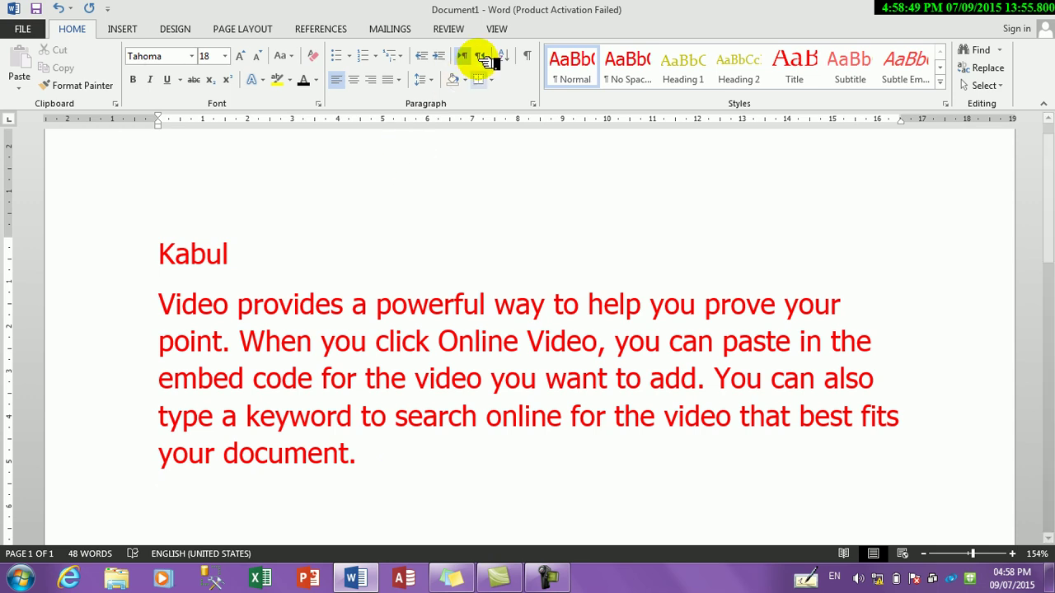
{"action": "left_click", "coordinate": [493, 27]}
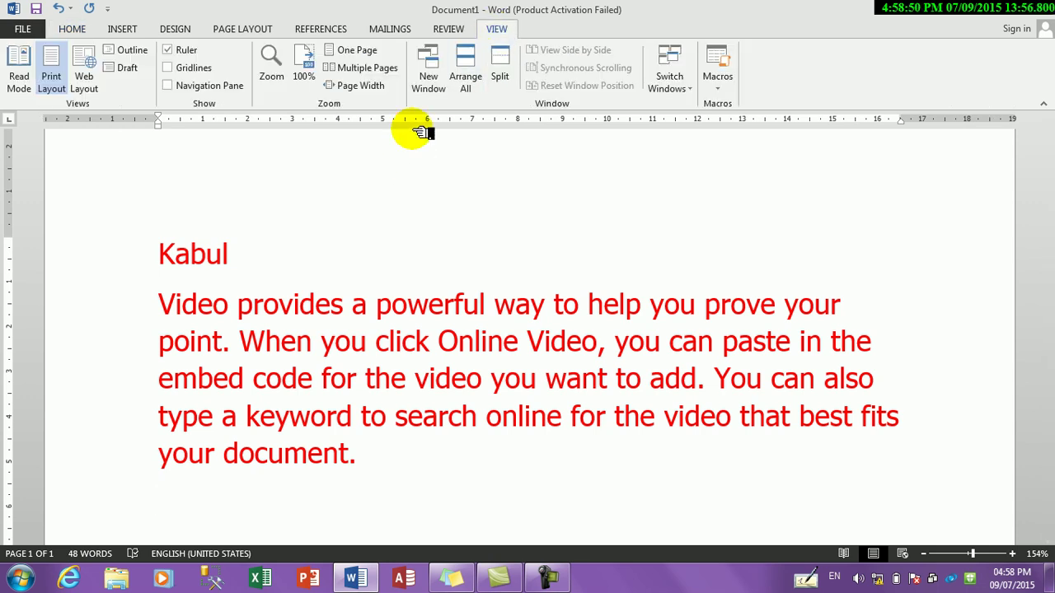
{"action": "left_click", "coordinate": [429, 72]}
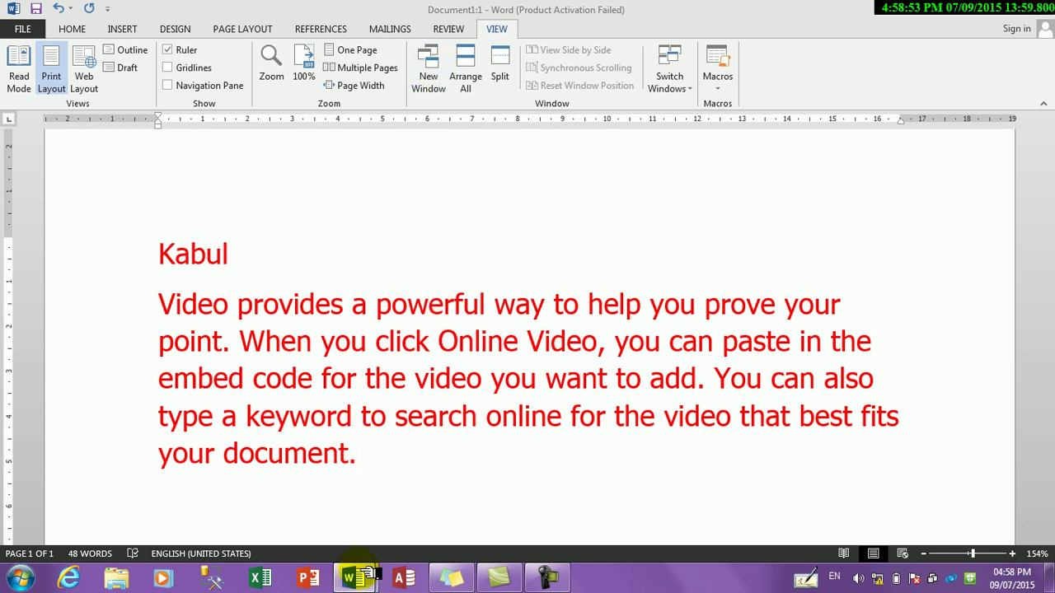
Step: Preview the two open Document1 windows and bring Document1:1 to the front
{"action": "mouse_move", "coordinate": [356, 577]}
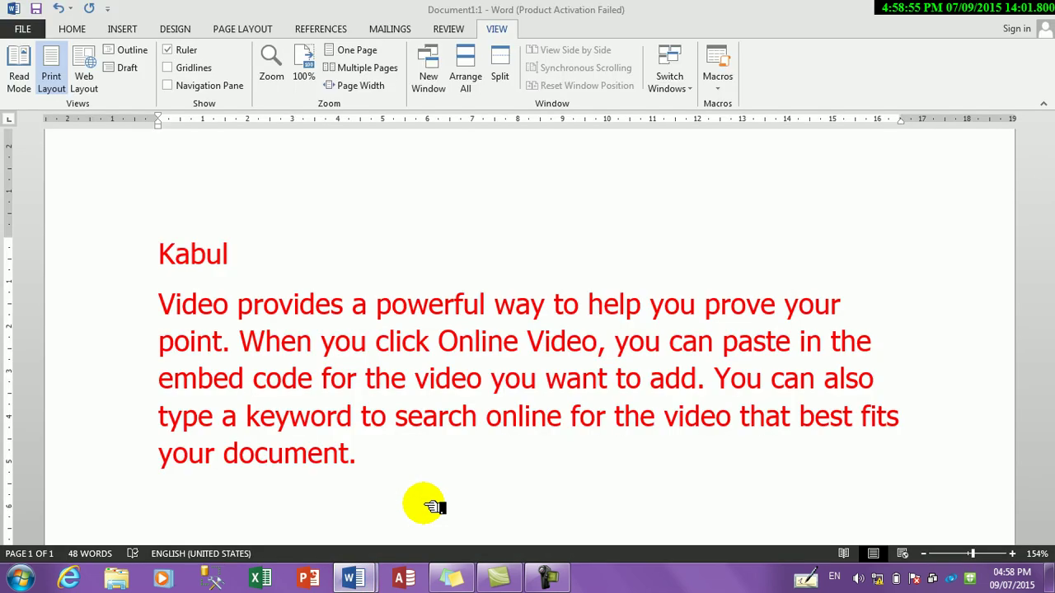
{"action": "left_click", "coordinate": [317, 519]}
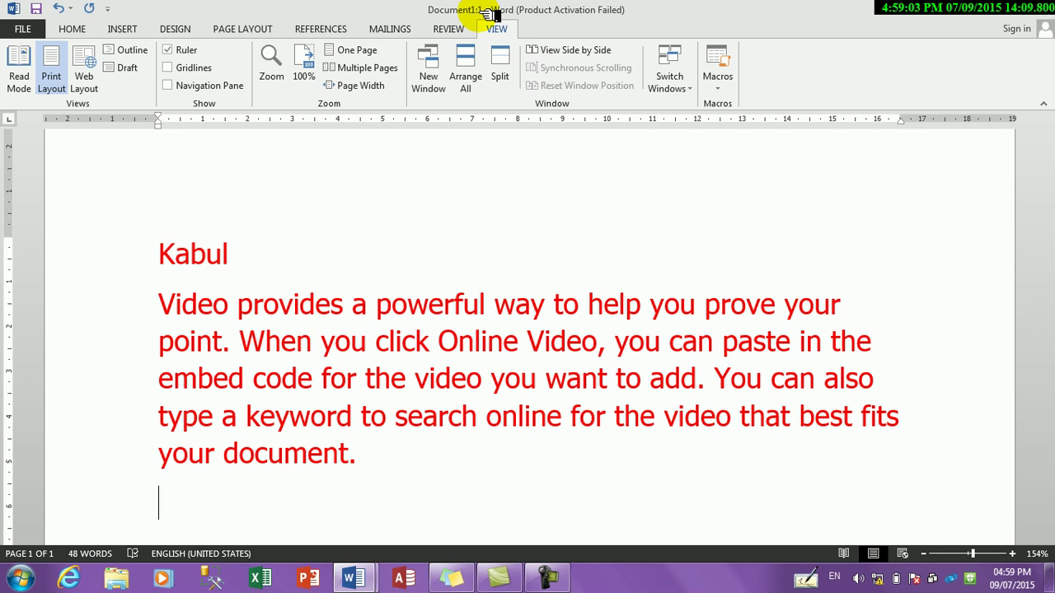
{"action": "mouse_move", "coordinate": [353, 577]}
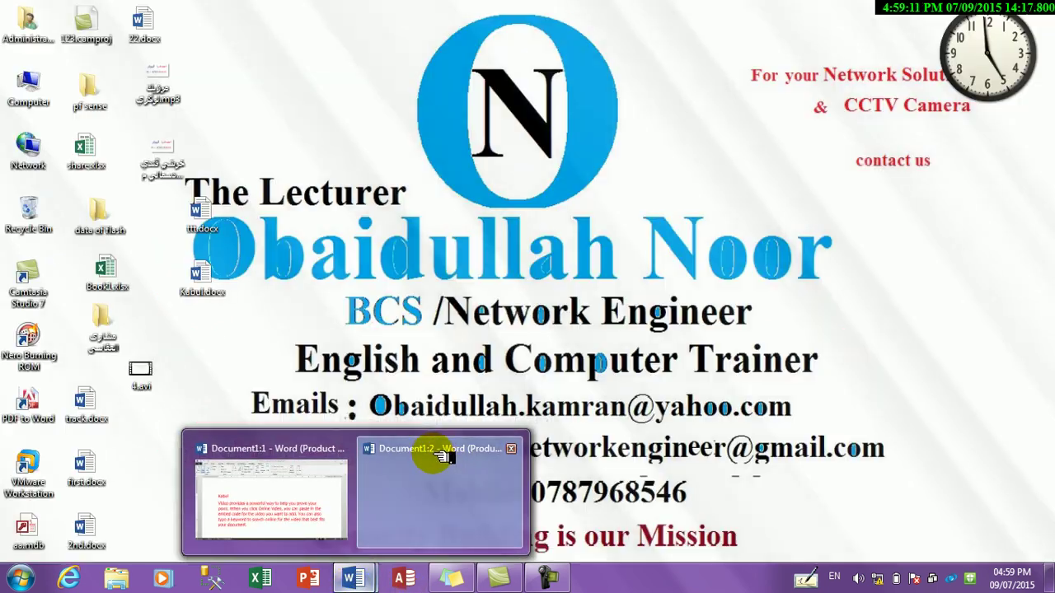
{"action": "mouse_move", "coordinate": [436, 454]}
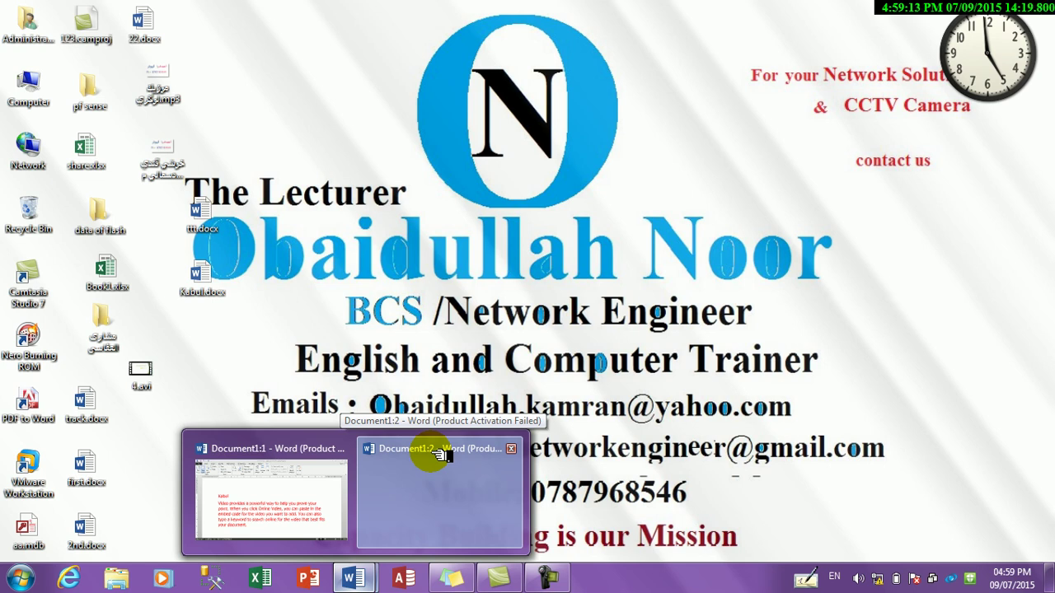
{"action": "left_click", "coordinate": [342, 504]}
Step: Open a third window of Document1 and show its View commands
{"action": "mouse_move", "coordinate": [355, 579]}
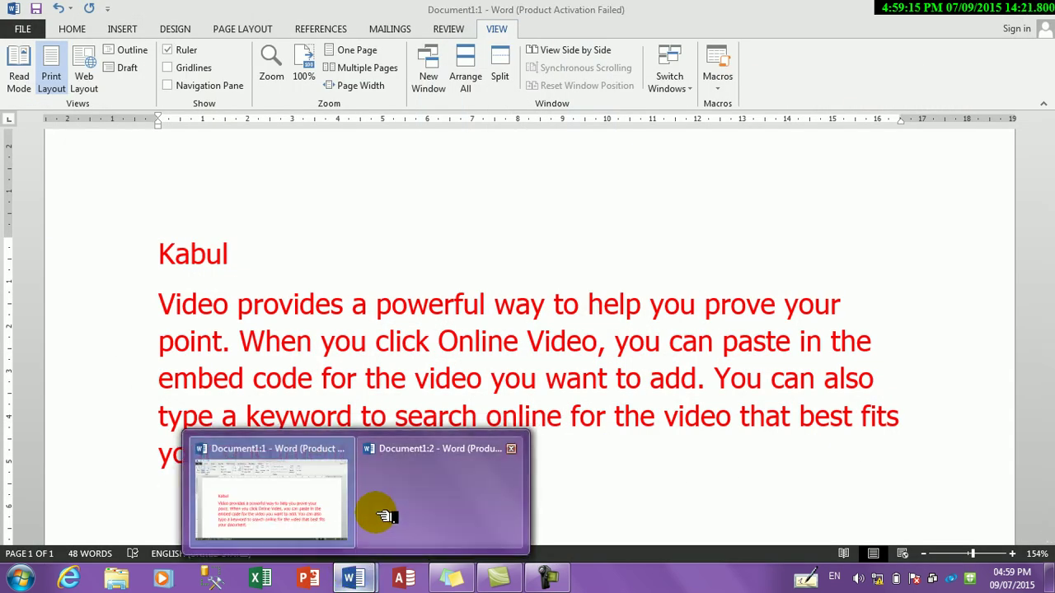
{"action": "left_click", "coordinate": [429, 78]}
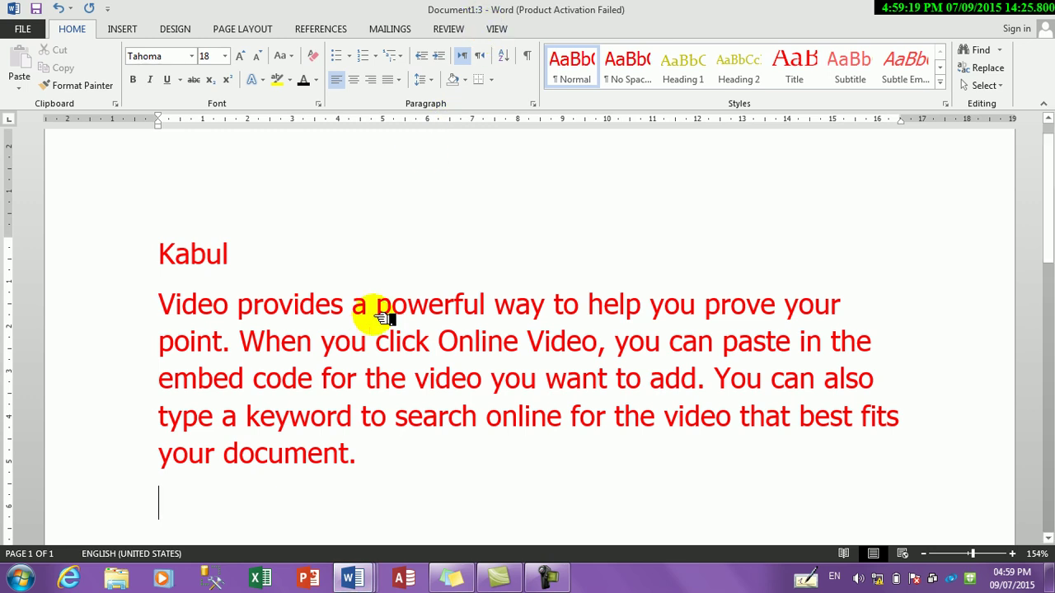
{"action": "mouse_move", "coordinate": [353, 580]}
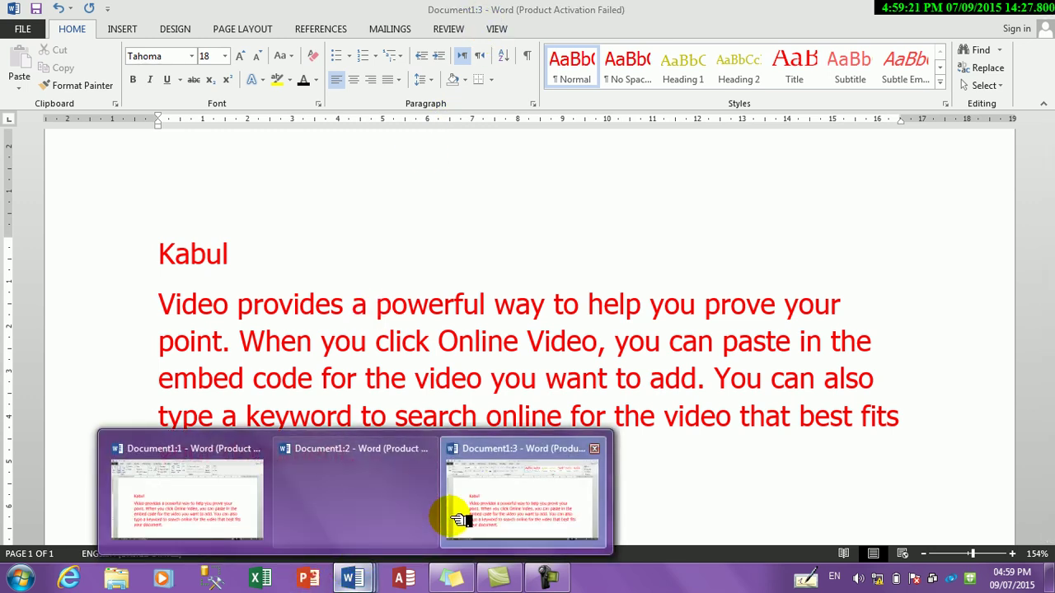
{"action": "left_click", "coordinate": [455, 453]}
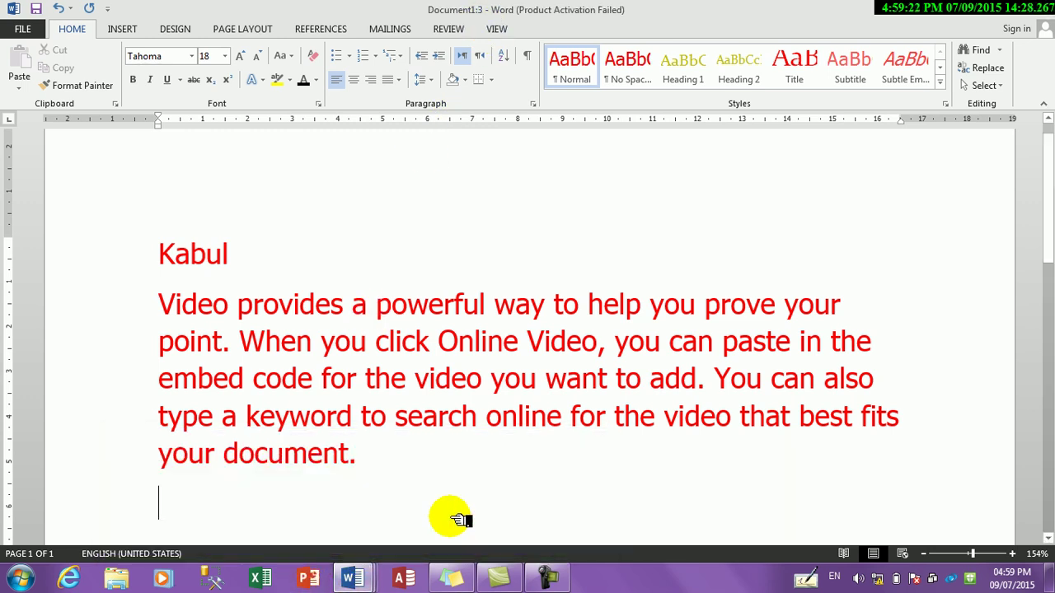
{"action": "left_click", "coordinate": [497, 29]}
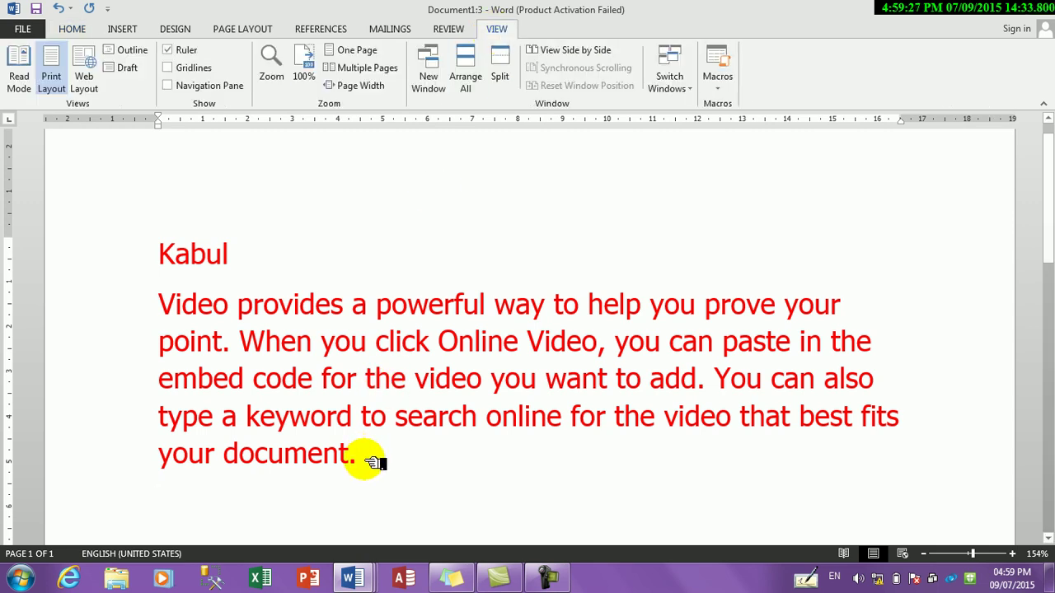
Step: Create a separate blank document, compare it with the Document1 windows, and close it
{"action": "key", "text": "ctrl+n"}
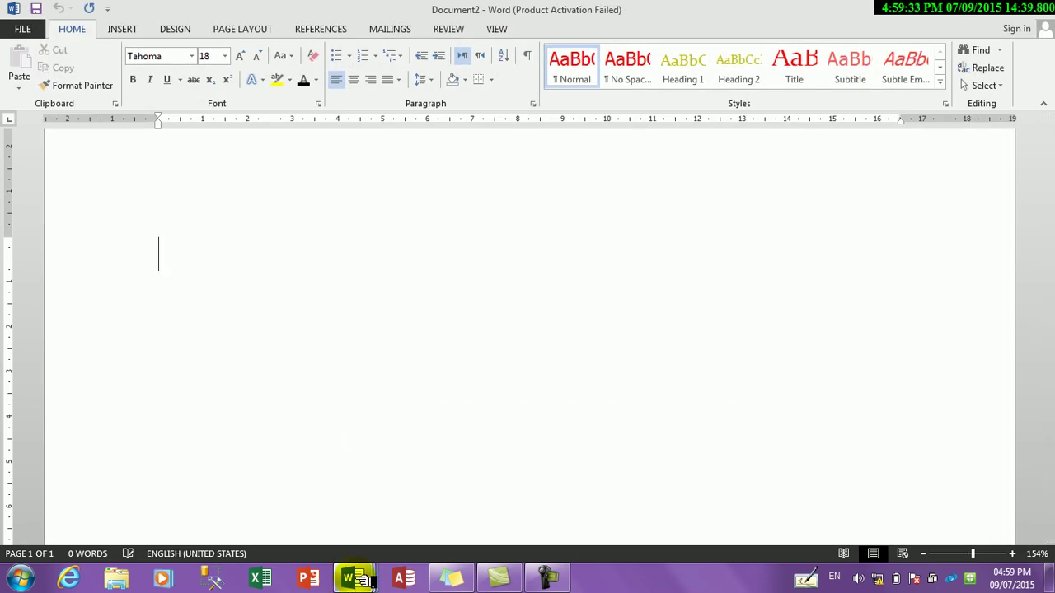
{"action": "mouse_move", "coordinate": [365, 577]}
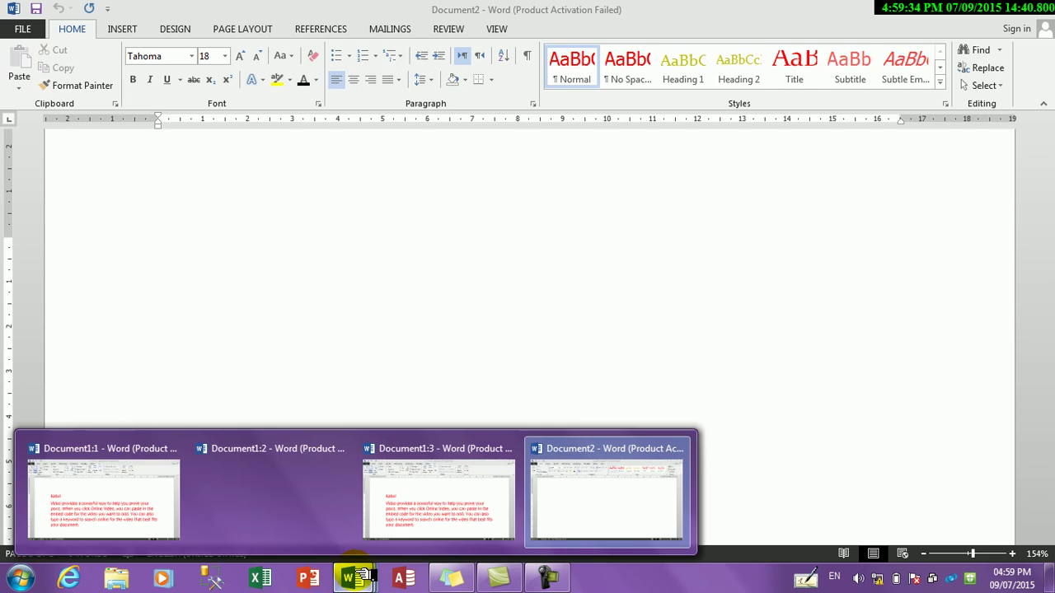
{"action": "left_click", "coordinate": [574, 521]}
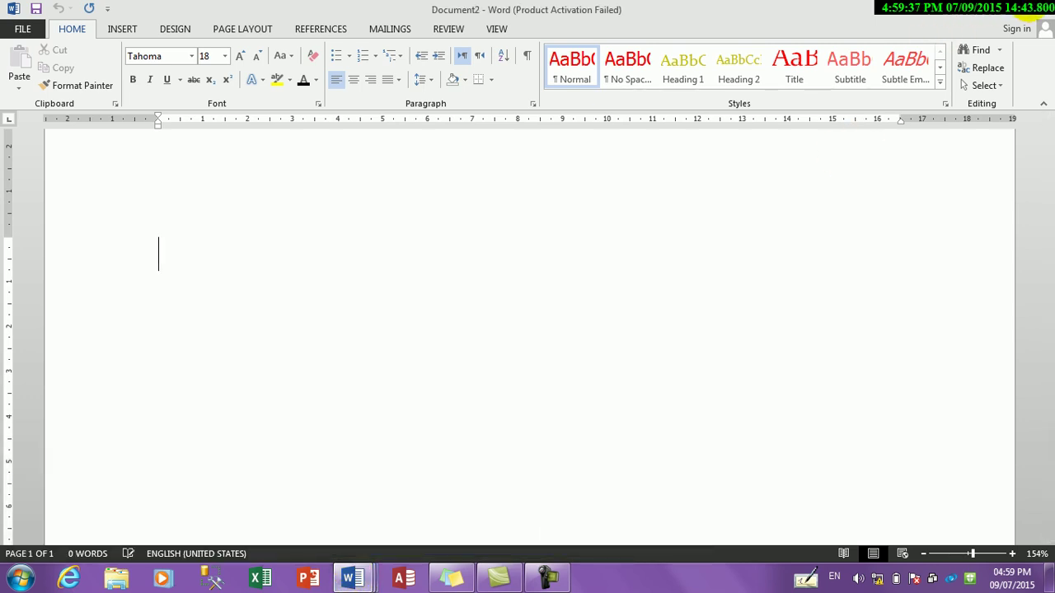
{"action": "key", "text": "alt+Tab"}
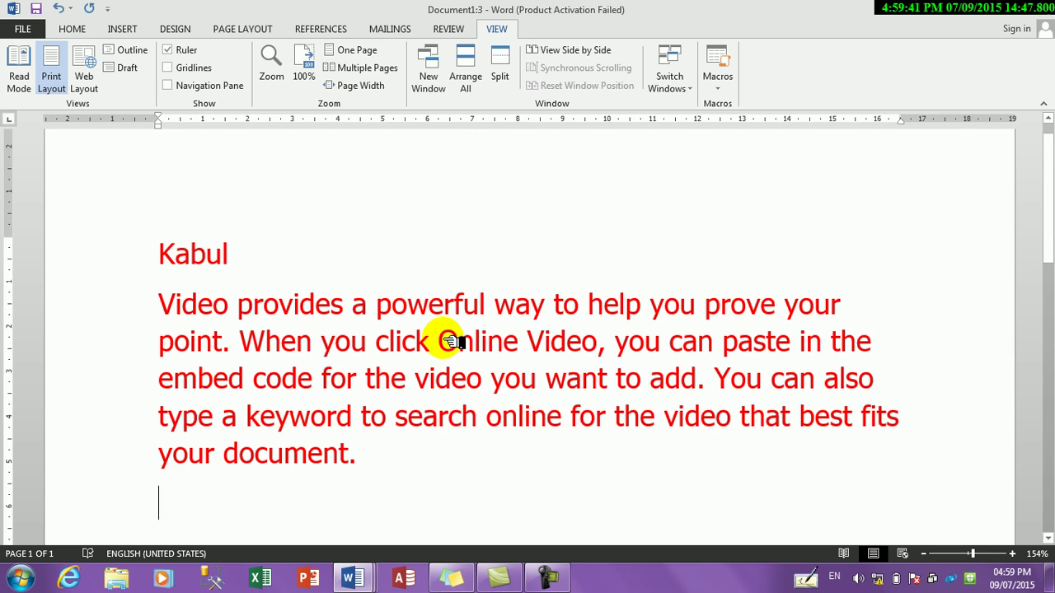
Step: Stack all open Document1 windows with Arrange All and maximize Document1:3
{"action": "left_click", "coordinate": [468, 82]}
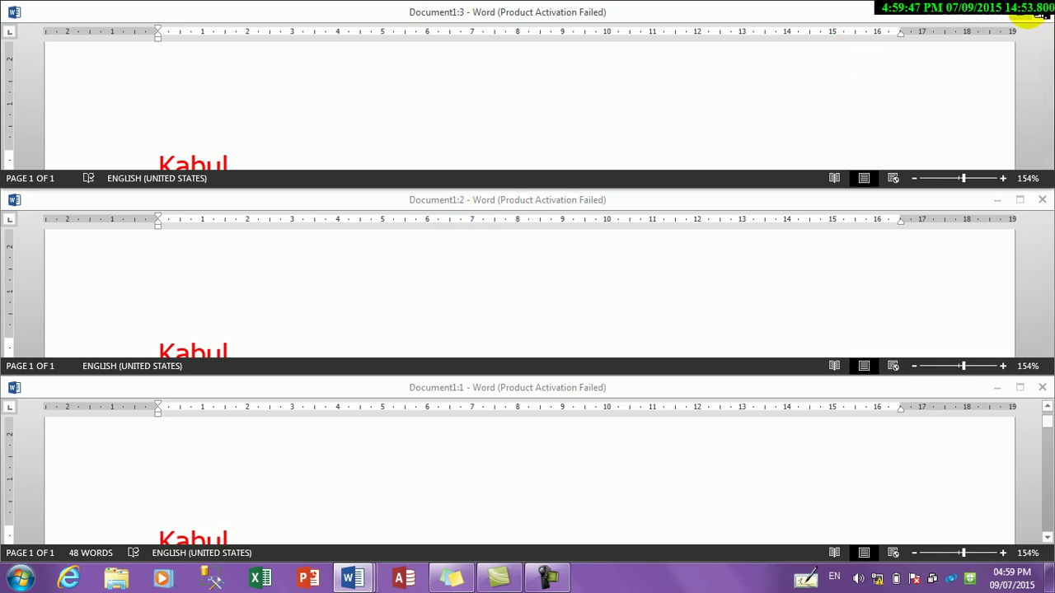
{"action": "left_click", "coordinate": [1020, 11]}
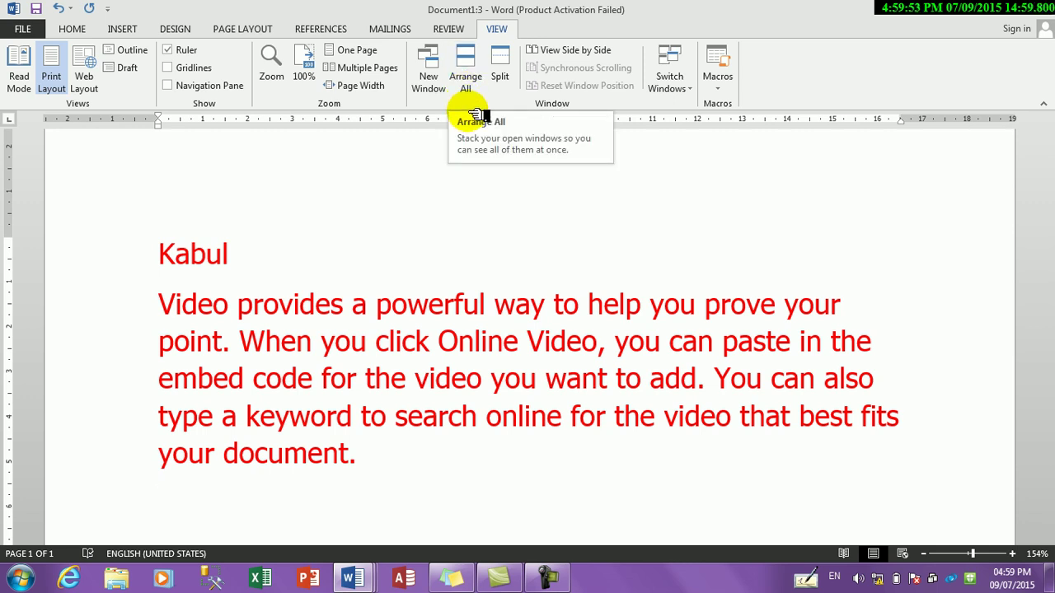
Step: Split the Document1:3 window and insert the lines Fndfsfsffsdfs, Df, Fsdfs, Fsd, Fsdf, Fs and Sd below "Kabul"
{"action": "left_click", "coordinate": [499, 66]}
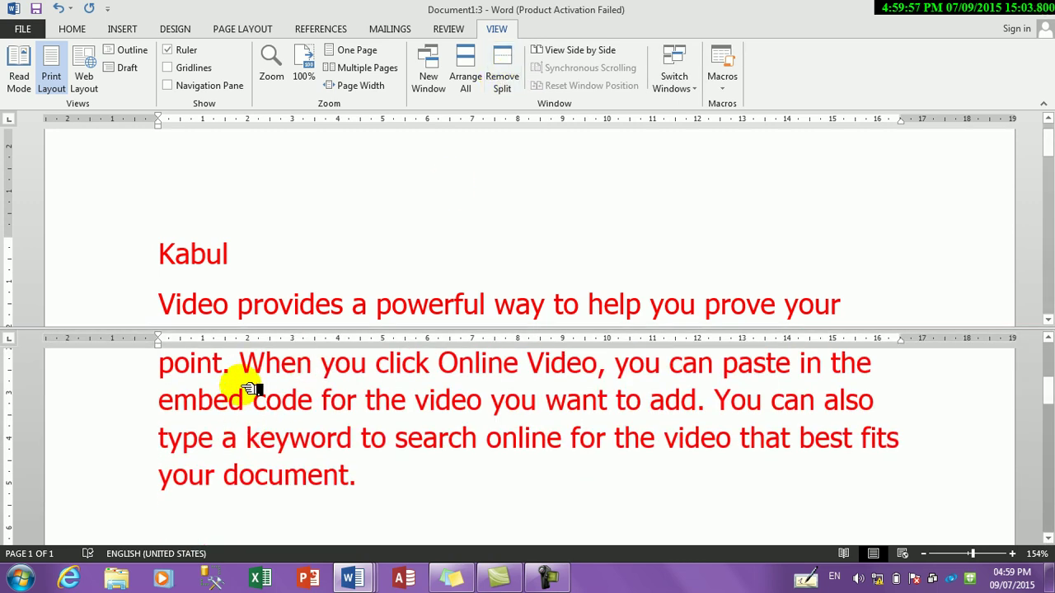
{"action": "double_click", "coordinate": [258, 262]}
{"action": "key", "text": "Right"}
{"action": "type", "text": "fndfsfsffsdfs"}
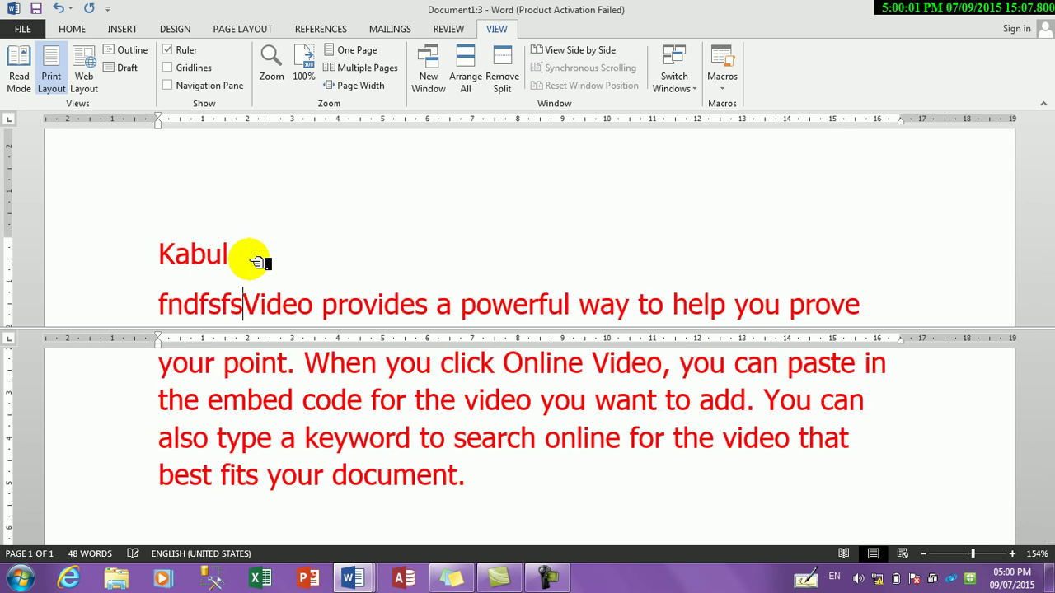
{"action": "key", "text": "Return"}
{"action": "type", "text": "df"}
{"action": "key", "text": "Return"}
{"action": "type", "text": "fsdfs fsd fsdf fs sd"}
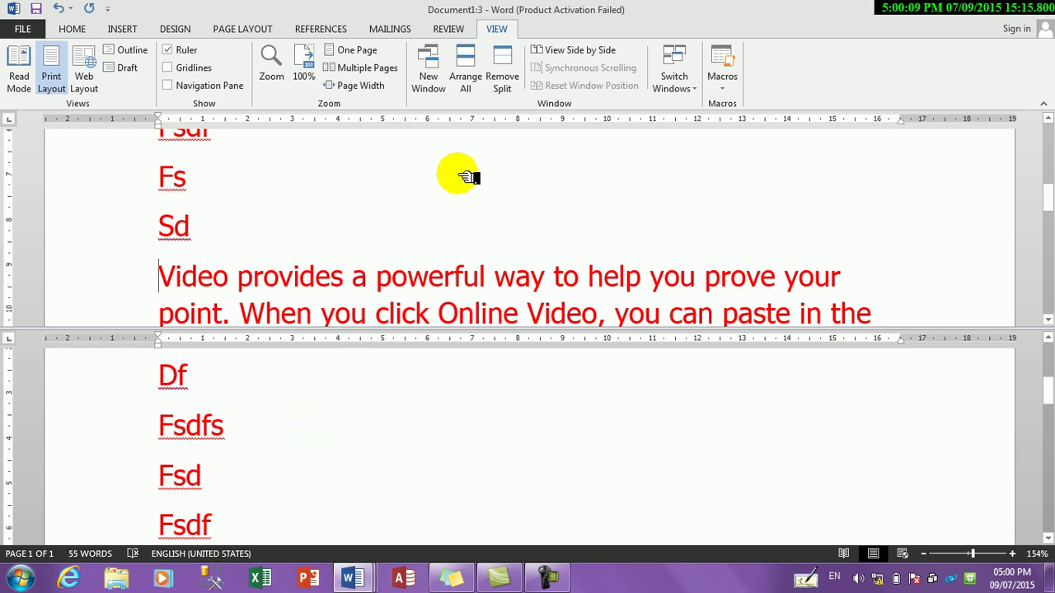
Step: Remove the split from the Document1:3 window and return to the beginning of the document
{"action": "left_click", "coordinate": [495, 81]}
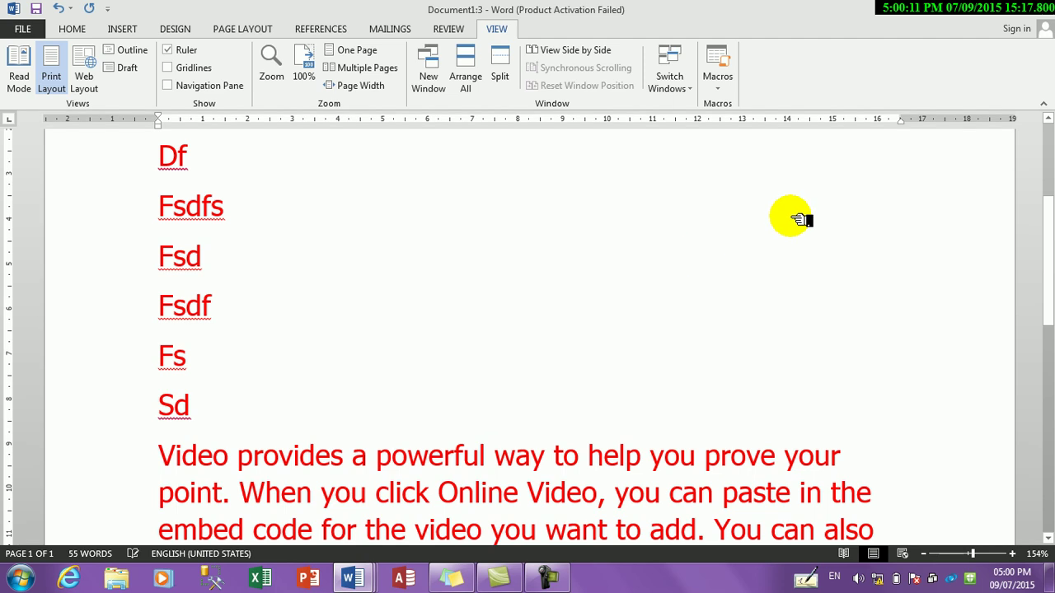
{"action": "left_click_drag", "start_coordinate": [1047, 206], "coordinate": [1047, 183]}
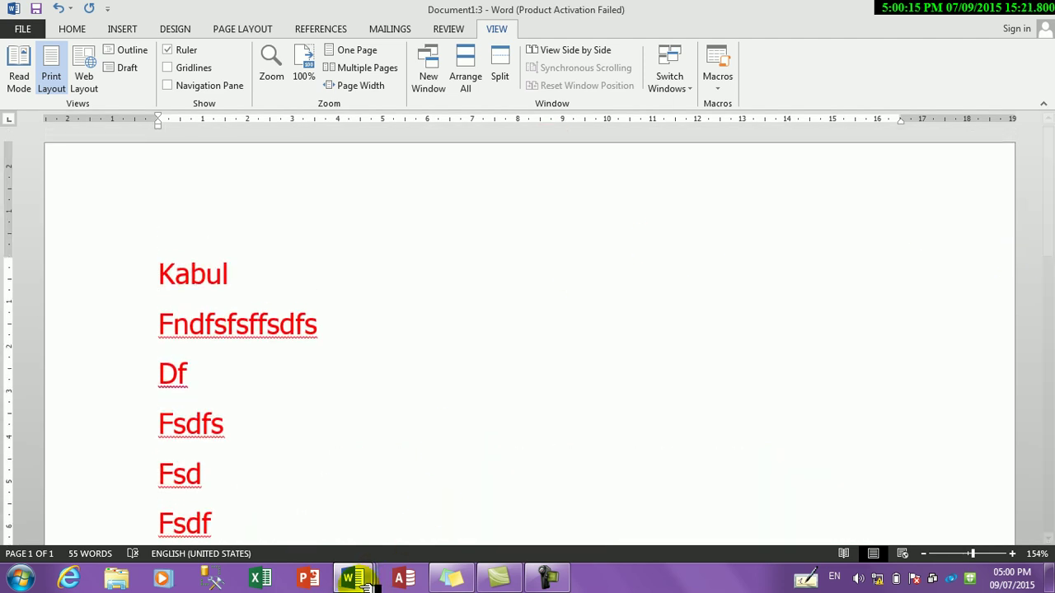
Step: Close the Document1:2 window, then bring up Document1:1 and maximize it
{"action": "mouse_move", "coordinate": [370, 582]}
{"action": "left_click", "coordinate": [427, 450]}
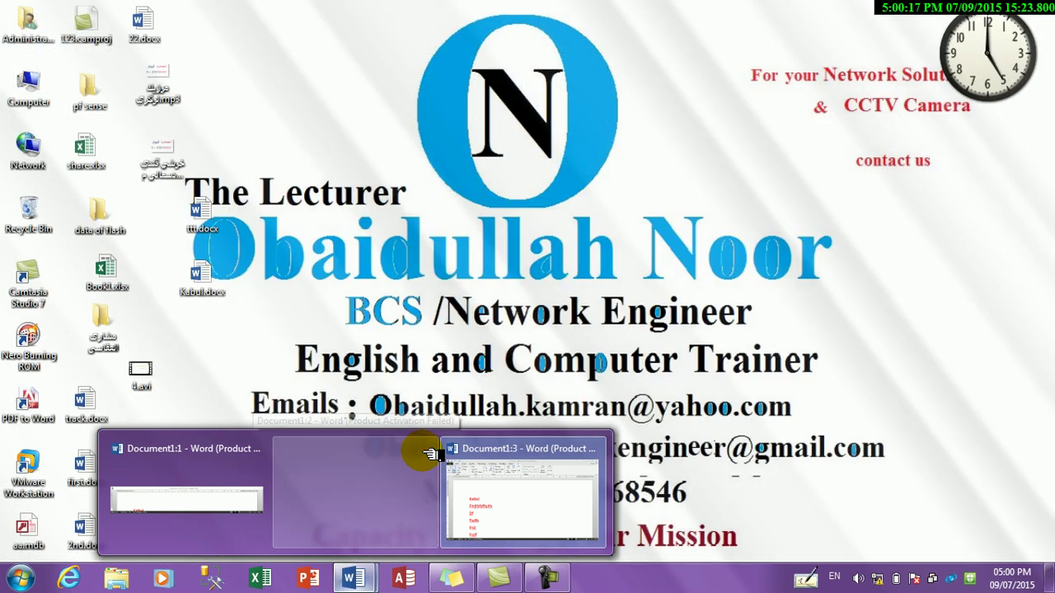
{"action": "left_click", "coordinate": [314, 492]}
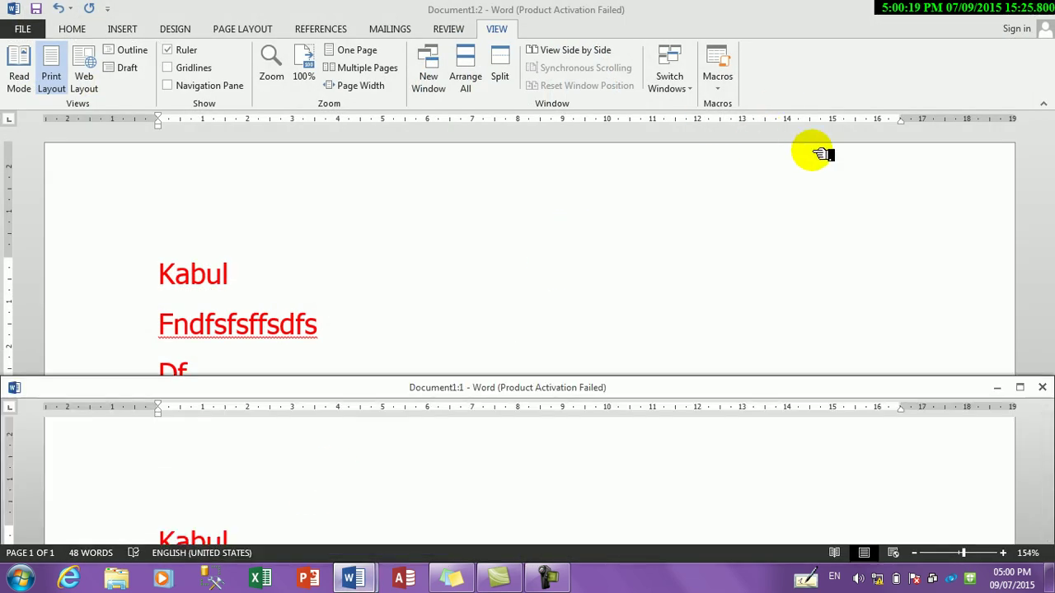
{"action": "left_click", "coordinate": [1022, 387]}
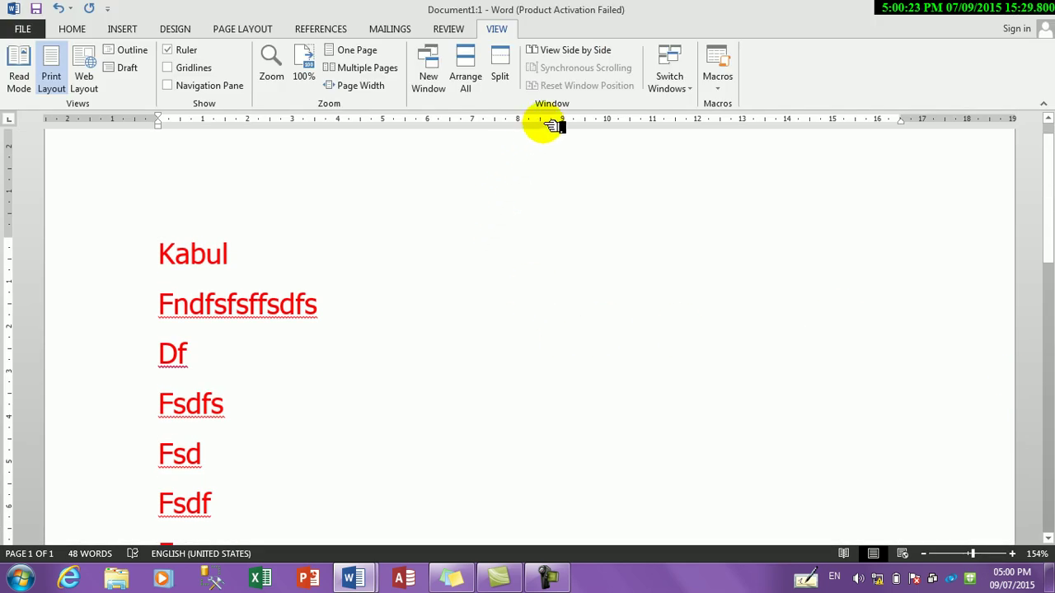
Step: View Document1:1 and Document1:2 side by side, activate each window, and maximize Document1:1
{"action": "left_click", "coordinate": [577, 51]}
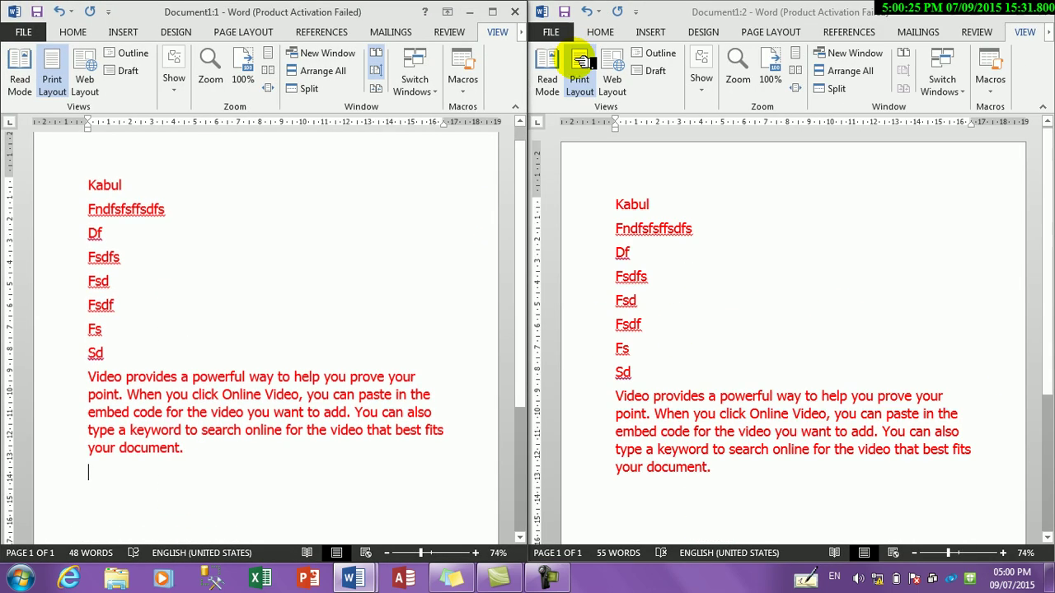
{"action": "left_click", "coordinate": [684, 310]}
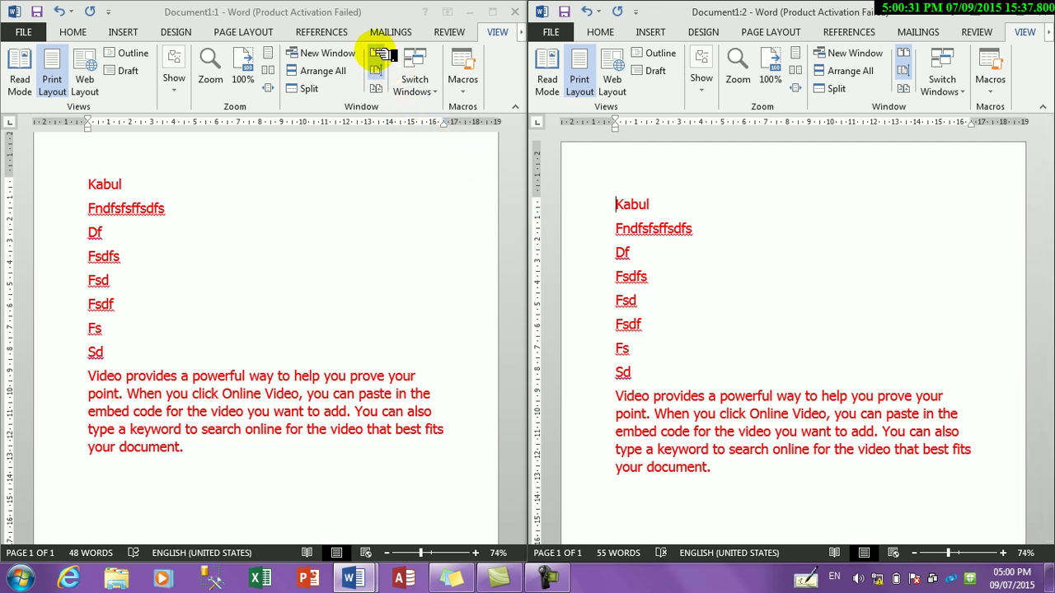
{"action": "left_click", "coordinate": [379, 221]}
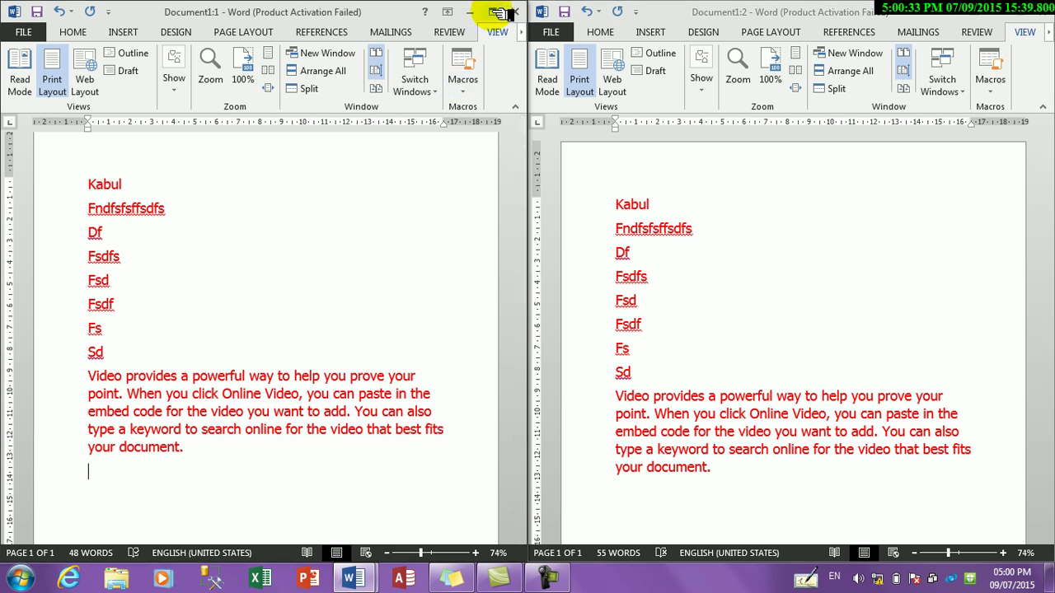
{"action": "left_click", "coordinate": [493, 11]}
{"action": "left_click", "coordinate": [458, 240]}
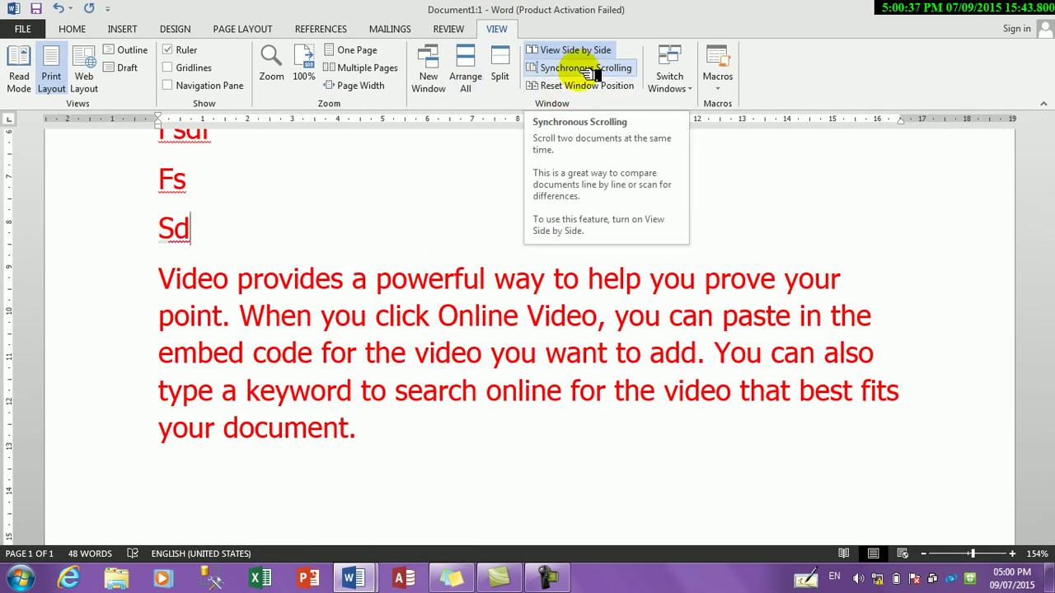
Step: Turn View Side by Side off and on again for the two Document1 windows
{"action": "mouse_move", "coordinate": [353, 578]}
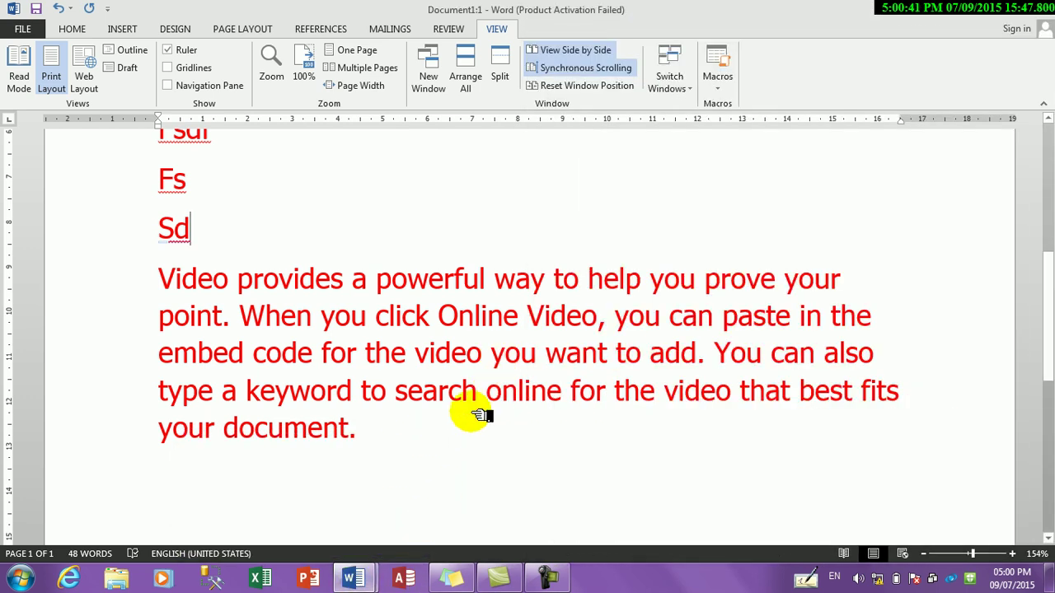
{"action": "left_click", "coordinate": [567, 51]}
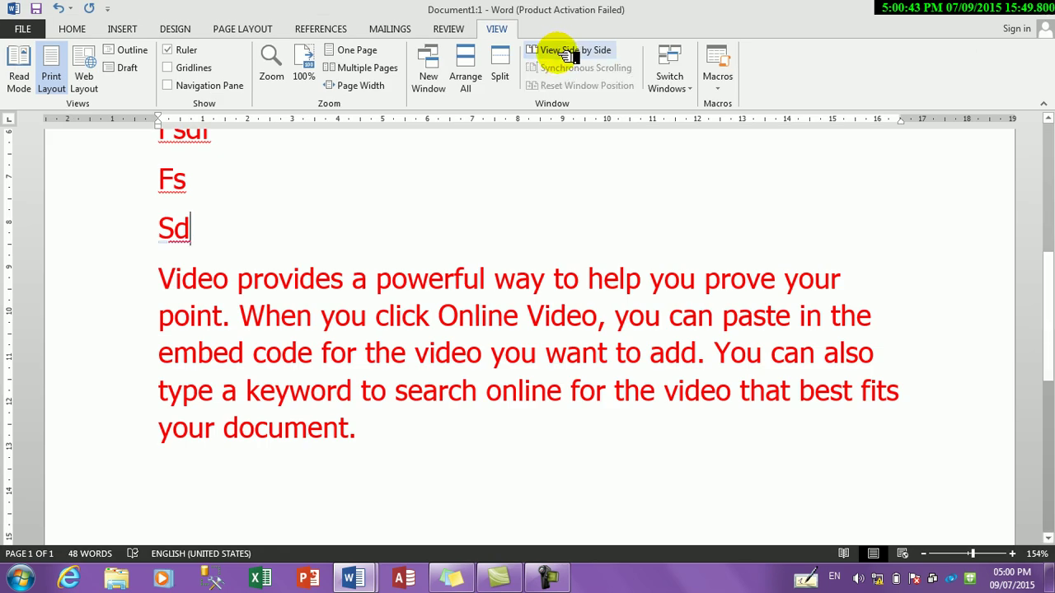
{"action": "left_click", "coordinate": [567, 51]}
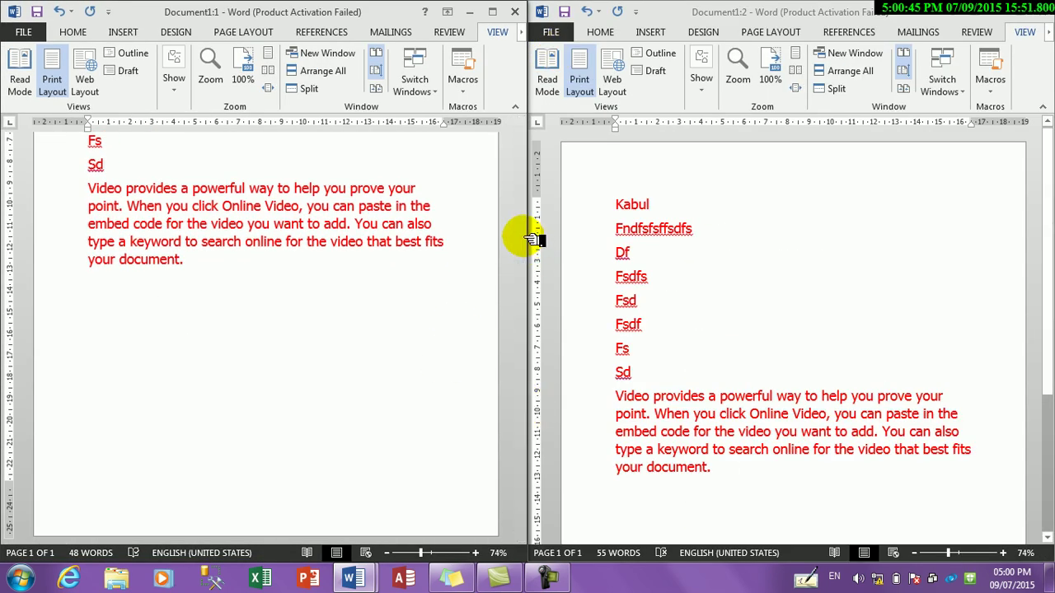
Step: Scroll up and down to test synchronous scrolling, and select the Fndfsfsffsdfs line in Document1:2
{"action": "scroll", "coordinate": [523, 231], "scroll_direction": "up", "scroll_amount": 5}
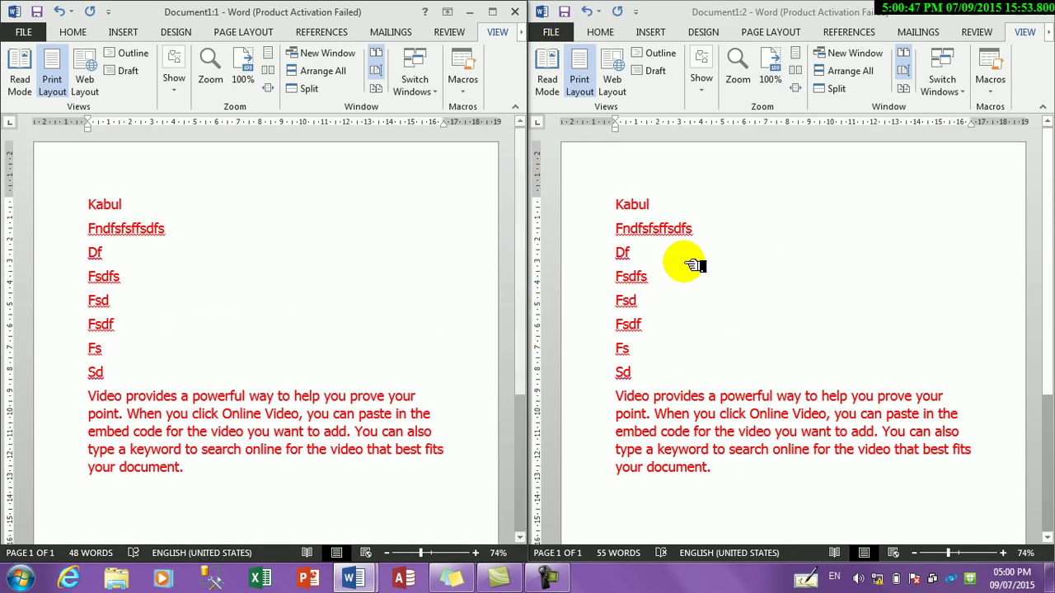
{"action": "scroll", "coordinate": [1044, 311], "scroll_direction": "down", "scroll_amount": 4}
{"action": "scroll", "coordinate": [1043, 312], "scroll_direction": "up", "scroll_amount": 5}
{"action": "scroll", "coordinate": [1044, 255], "scroll_direction": "down", "scroll_amount": 2}
{"action": "scroll", "coordinate": [1043, 165], "scroll_direction": "up", "scroll_amount": 2}
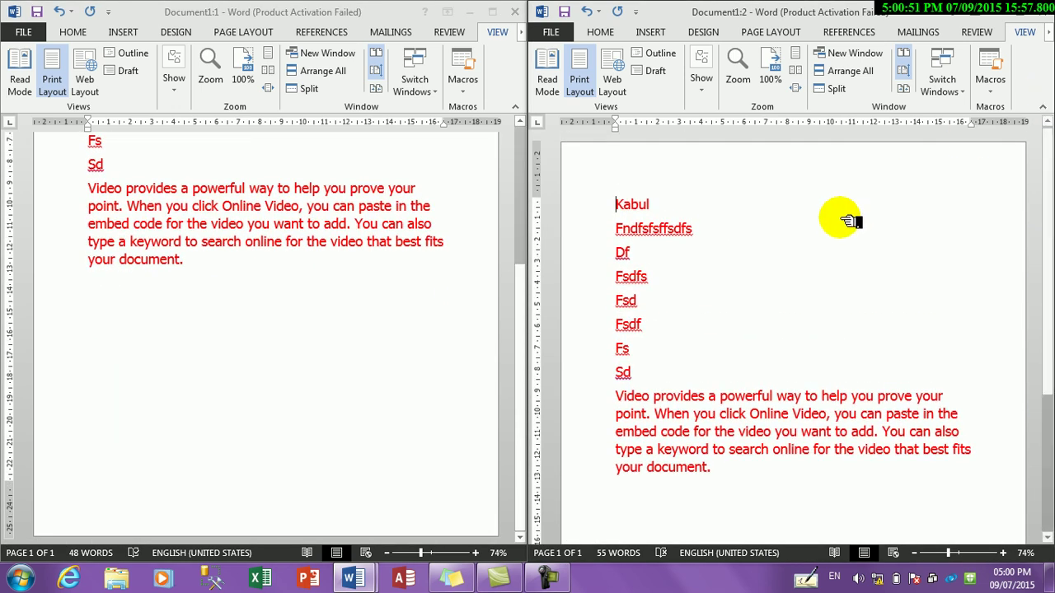
{"action": "left_click_drag", "start_coordinate": [849, 221], "coordinate": [709, 206]}
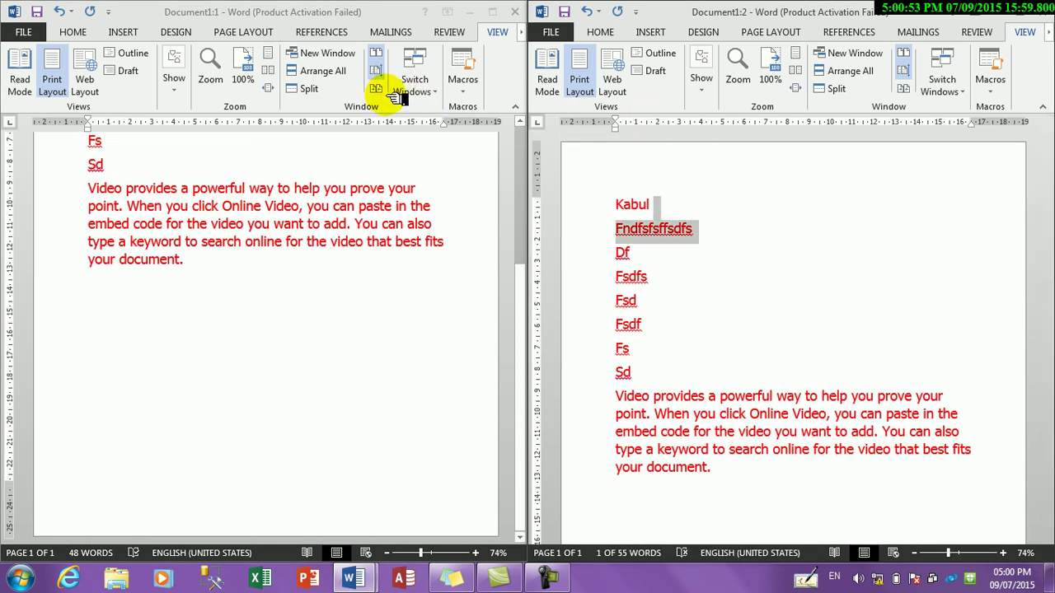
Step: Maximize Document1:1 and reapply the side-by-side view with Document1:2
{"action": "left_click", "coordinate": [493, 11]}
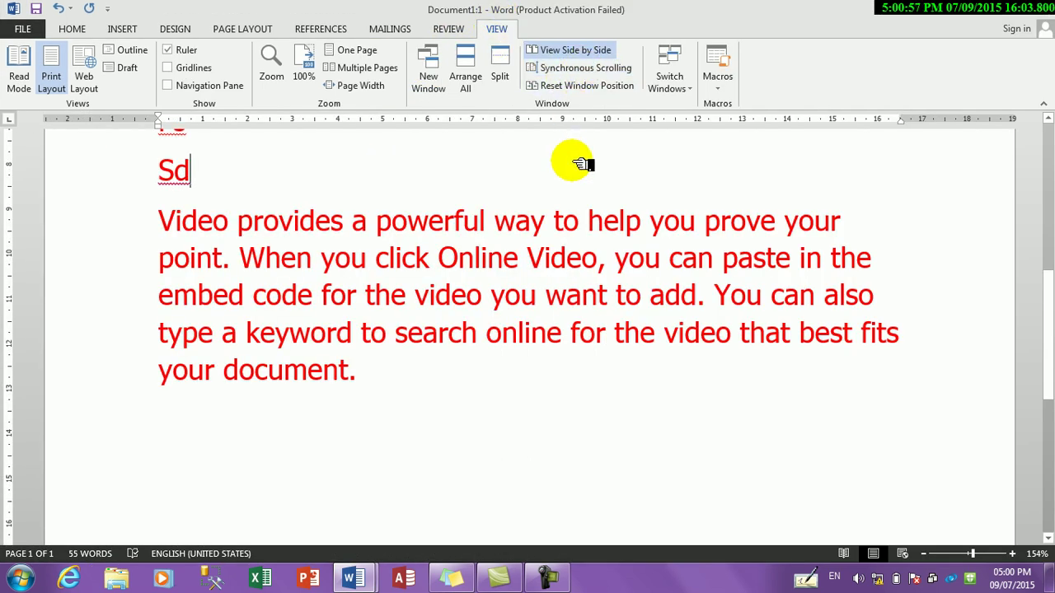
{"action": "left_click", "coordinate": [544, 49]}
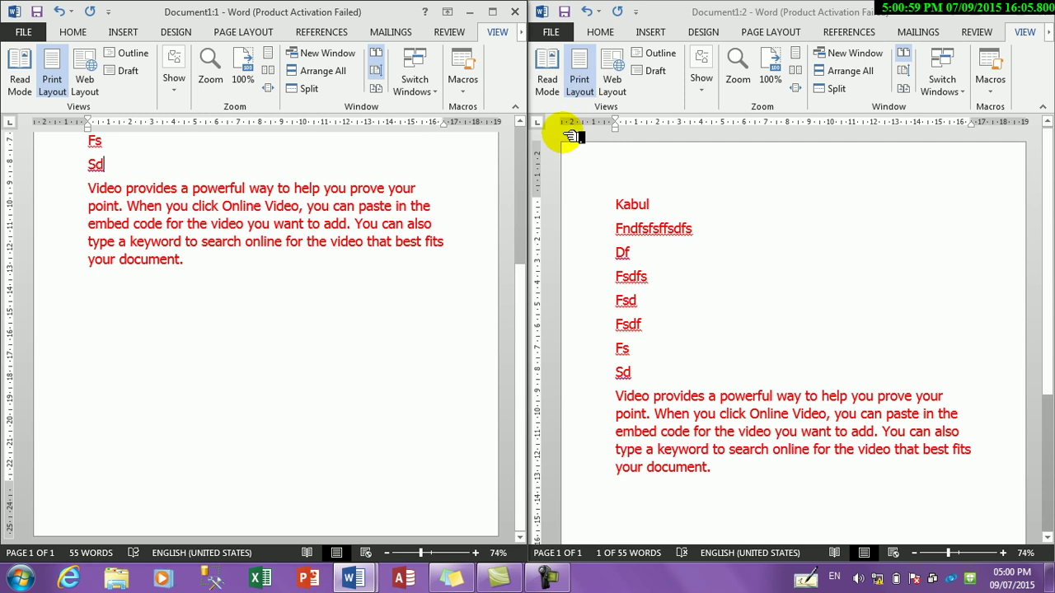
Step: Scroll the side-by-side Document1:1 and Document1:2 windows up and down to compare how they move
{"action": "scroll", "coordinate": [513, 217], "scroll_direction": "up", "scroll_amount": 3}
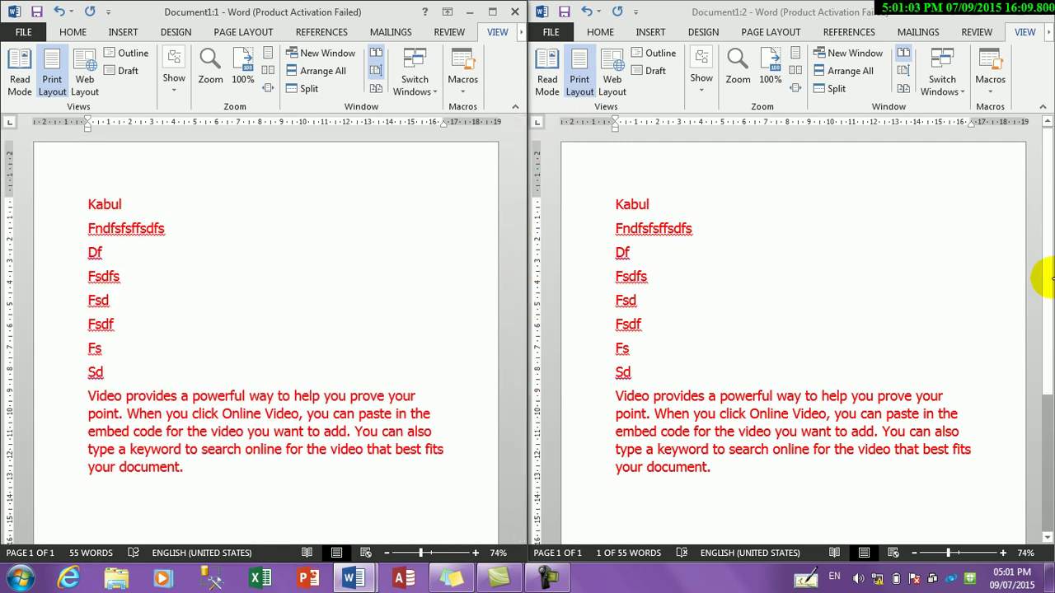
{"action": "scroll", "coordinate": [1045, 280], "scroll_direction": "down", "scroll_amount": 5}
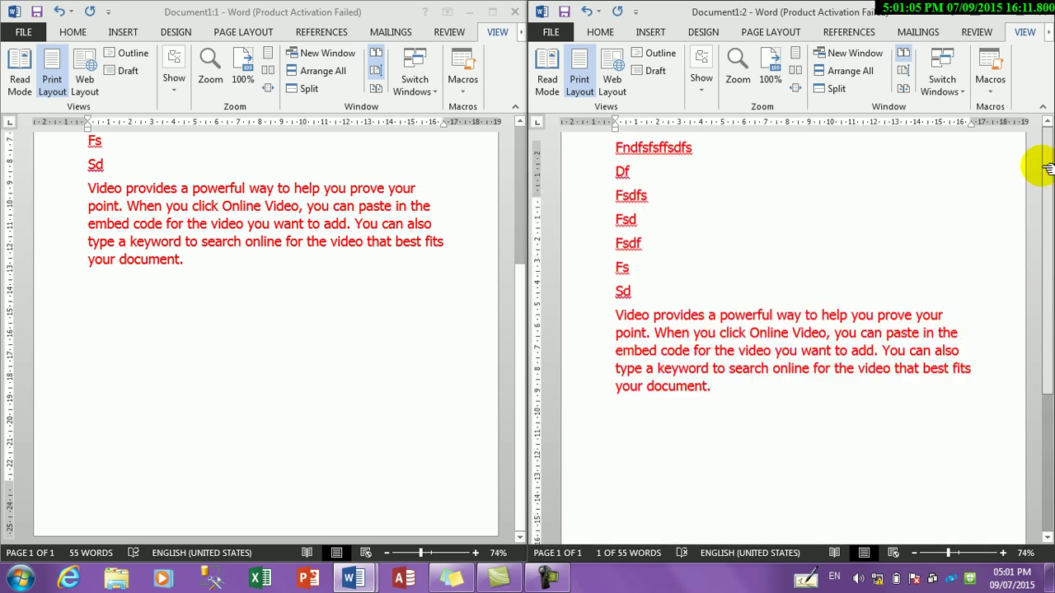
{"action": "left_click_drag", "start_coordinate": [1045, 167], "coordinate": [1045, 155]}
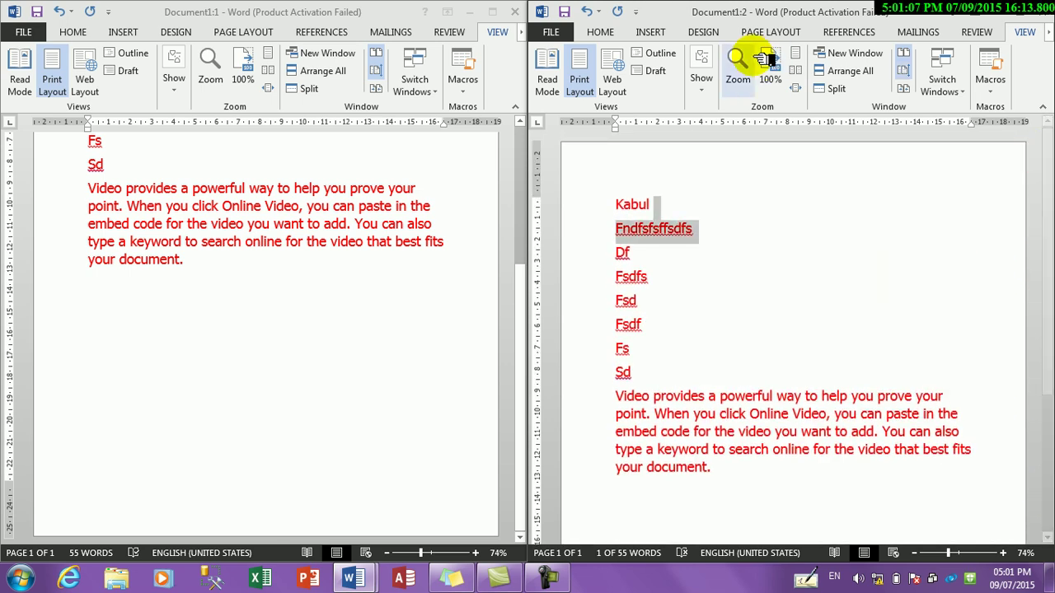
Step: Reset the side-by-side window positions, and maximize Document1:1 with View Side by Side turned off
{"action": "left_click", "coordinate": [498, 12]}
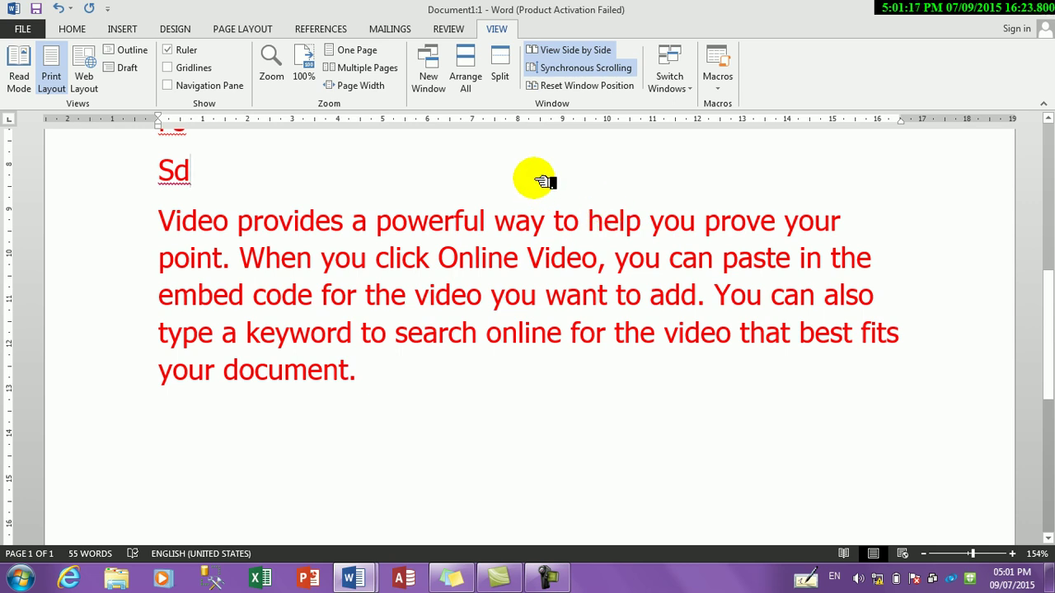
{"action": "left_click", "coordinate": [552, 85]}
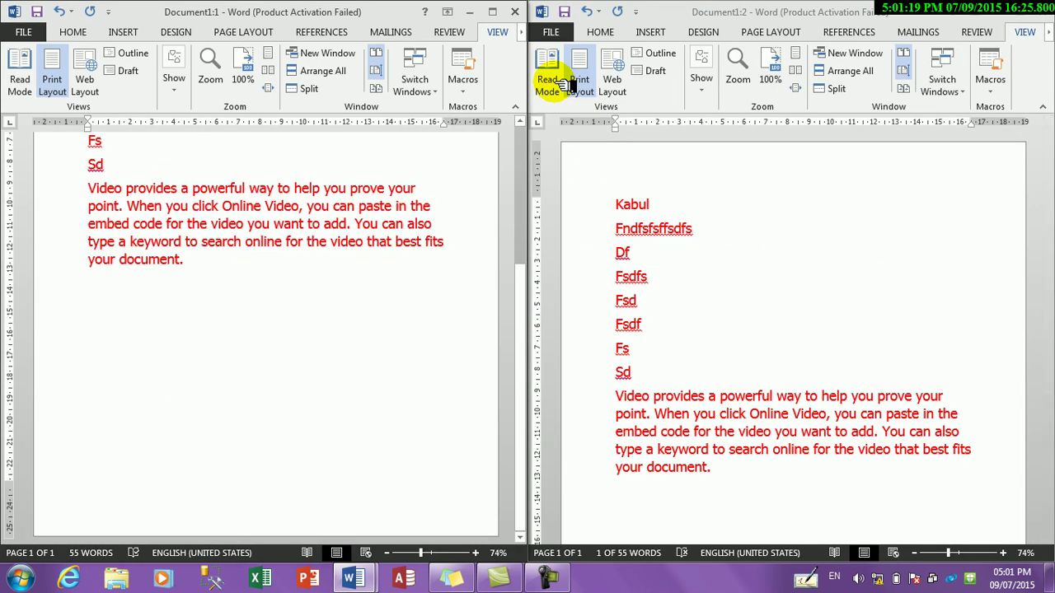
{"action": "left_click", "coordinate": [494, 11]}
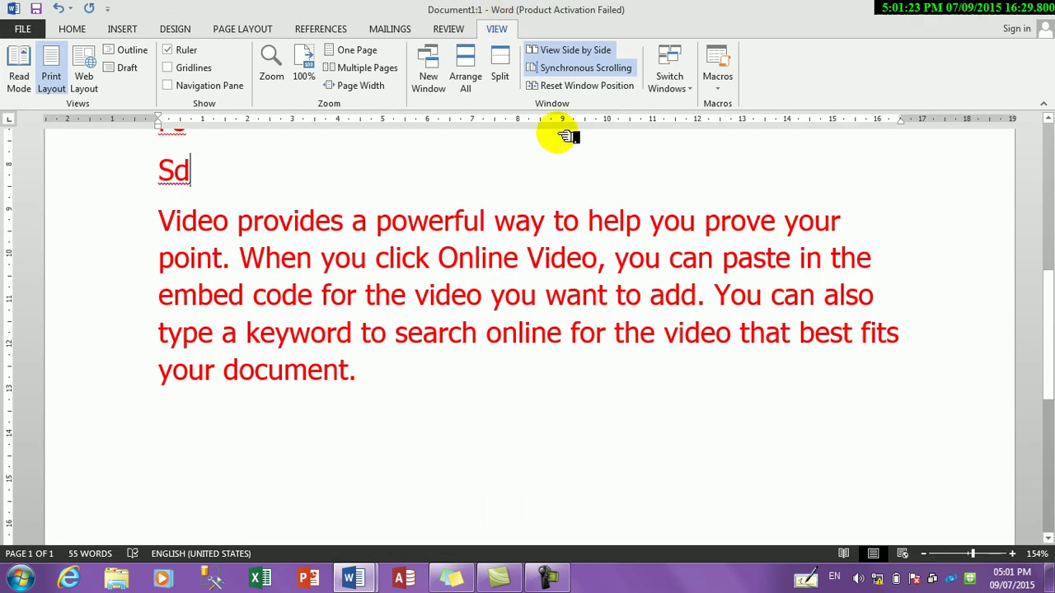
{"action": "left_click", "coordinate": [571, 51]}
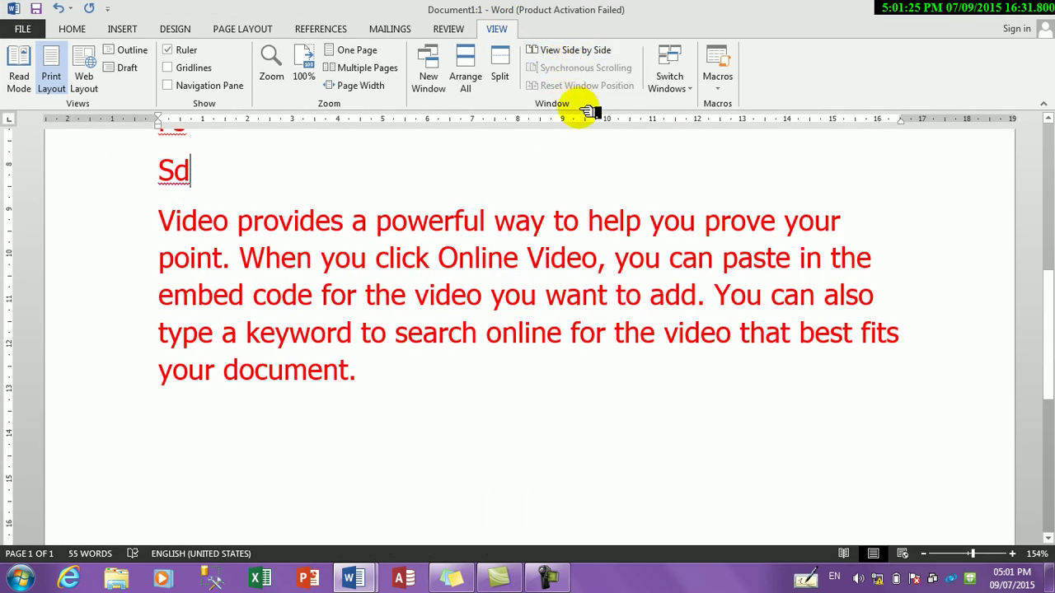
Step: Switch to the Document1:2 window and check the list of open windows again
{"action": "left_click", "coordinate": [684, 89]}
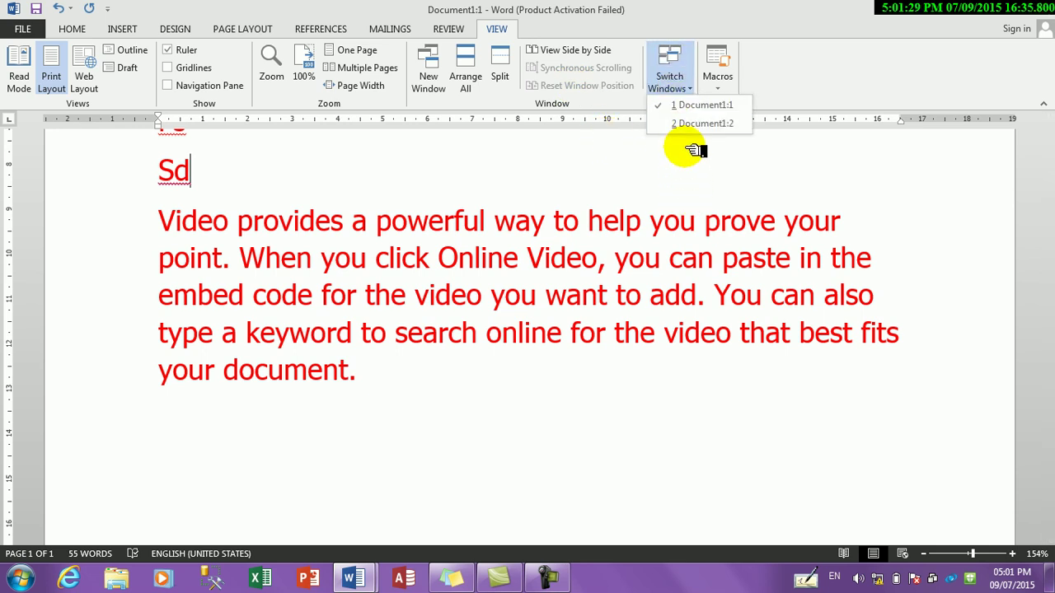
{"action": "left_click", "coordinate": [702, 124]}
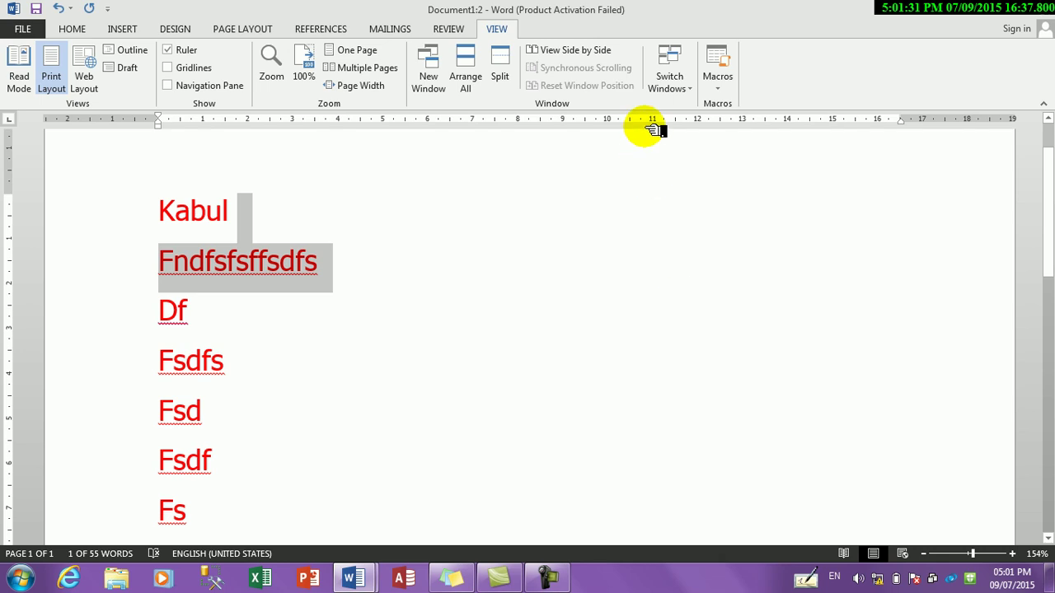
{"action": "left_click", "coordinate": [678, 94]}
{"action": "left_click", "coordinate": [676, 219]}
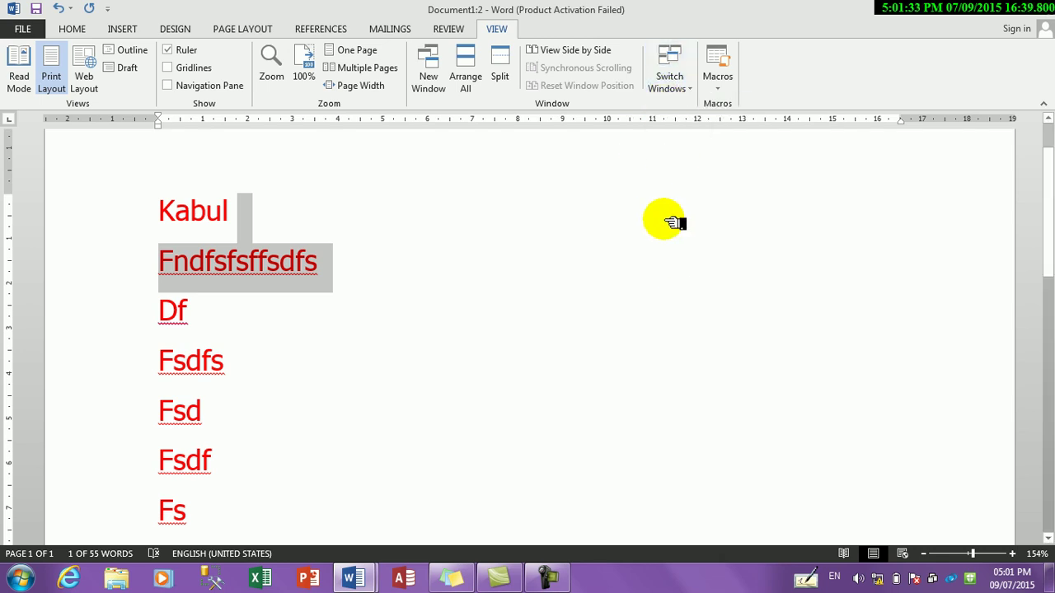
Step: Open two more windows of the document and check the list of open windows from Document1:4
{"action": "left_click", "coordinate": [429, 82]}
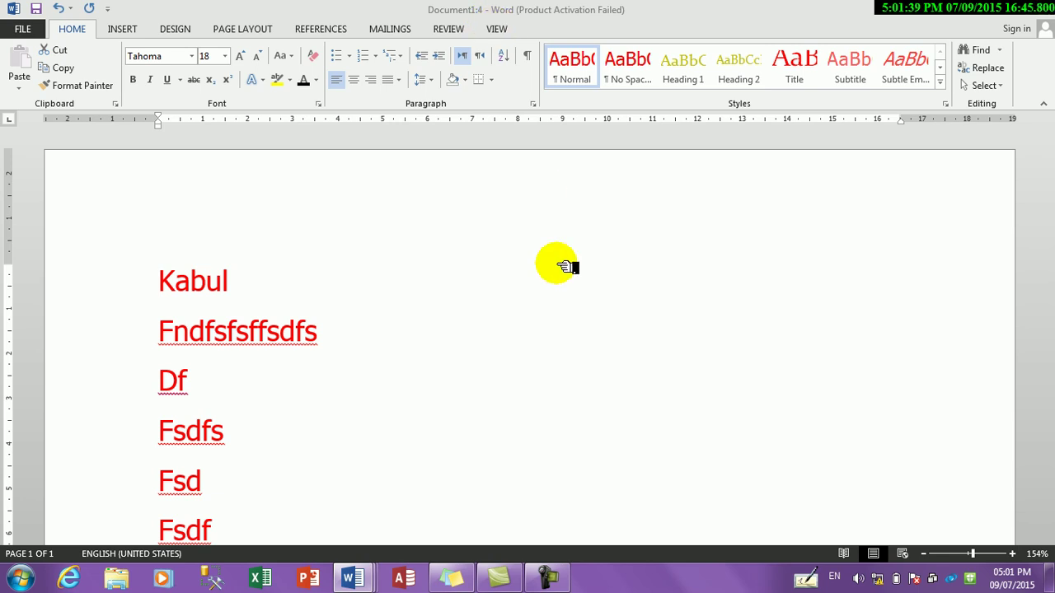
{"action": "mouse_move", "coordinate": [353, 577]}
{"action": "left_click", "coordinate": [389, 513]}
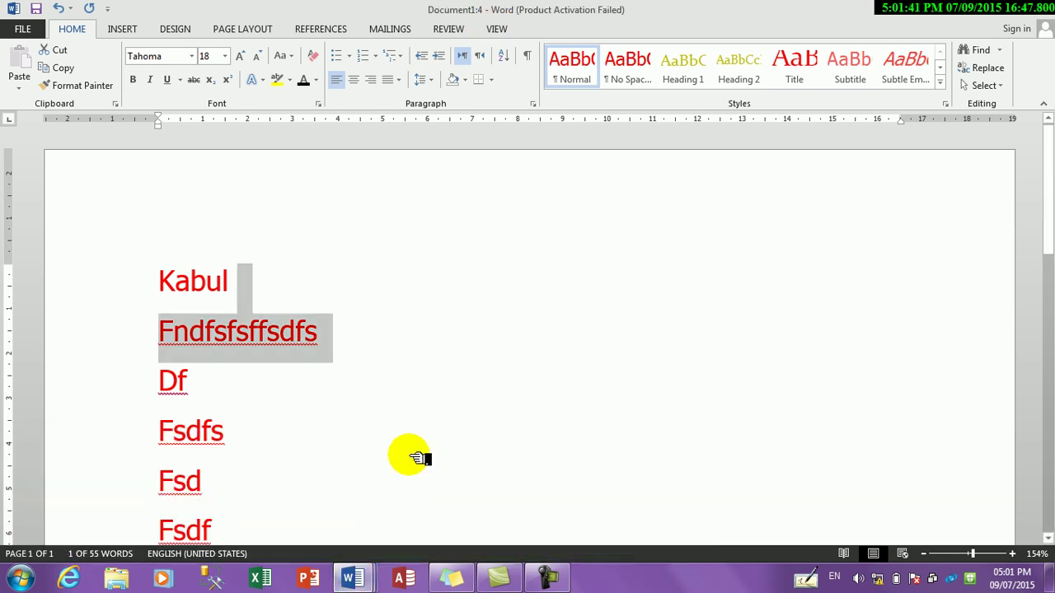
{"action": "left_click", "coordinate": [498, 29]}
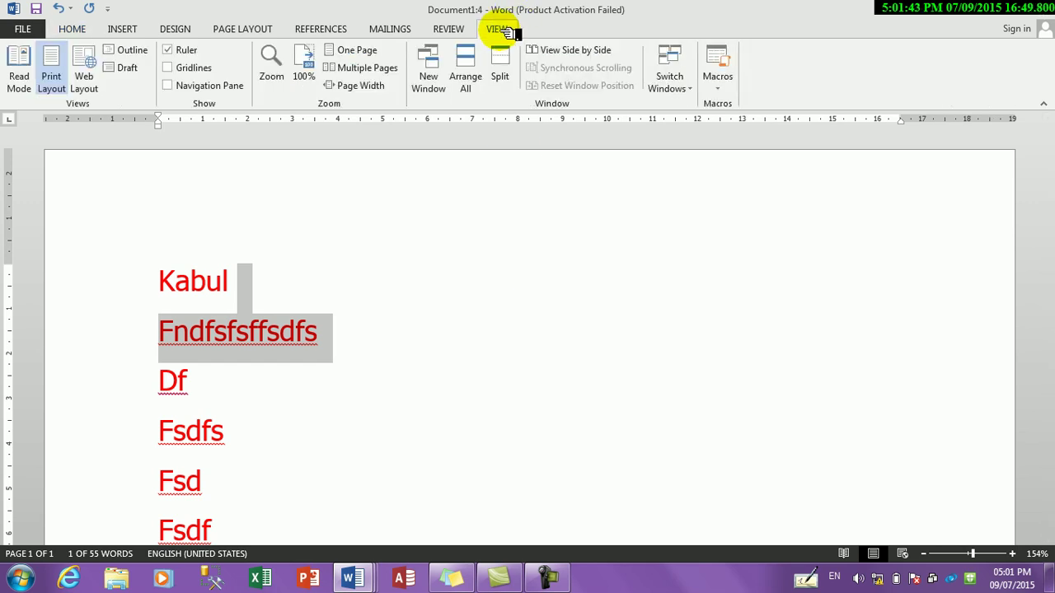
{"action": "left_click", "coordinate": [669, 74]}
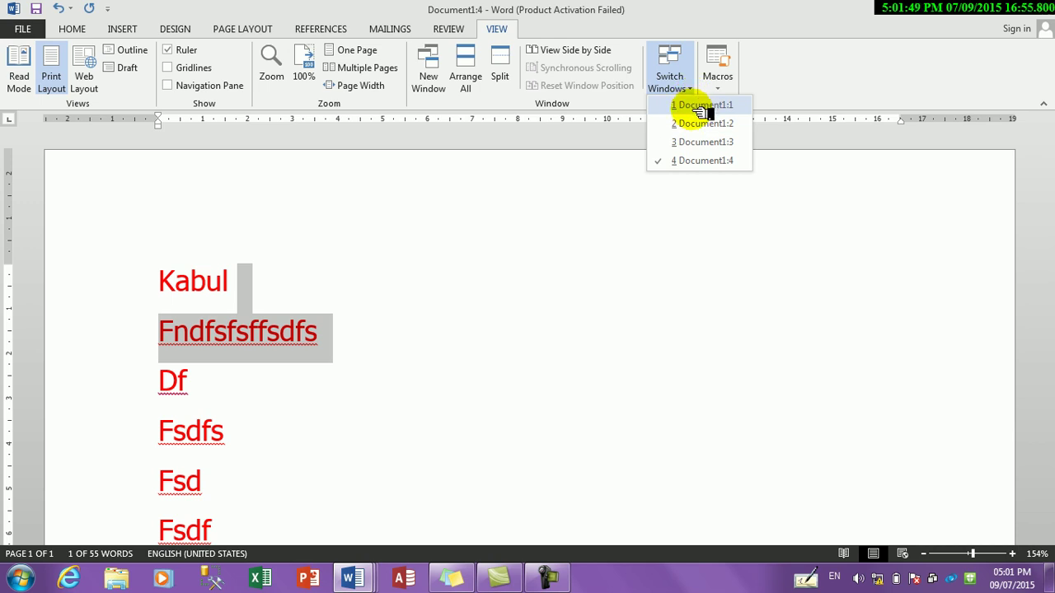
{"action": "left_click", "coordinate": [238, 284]}
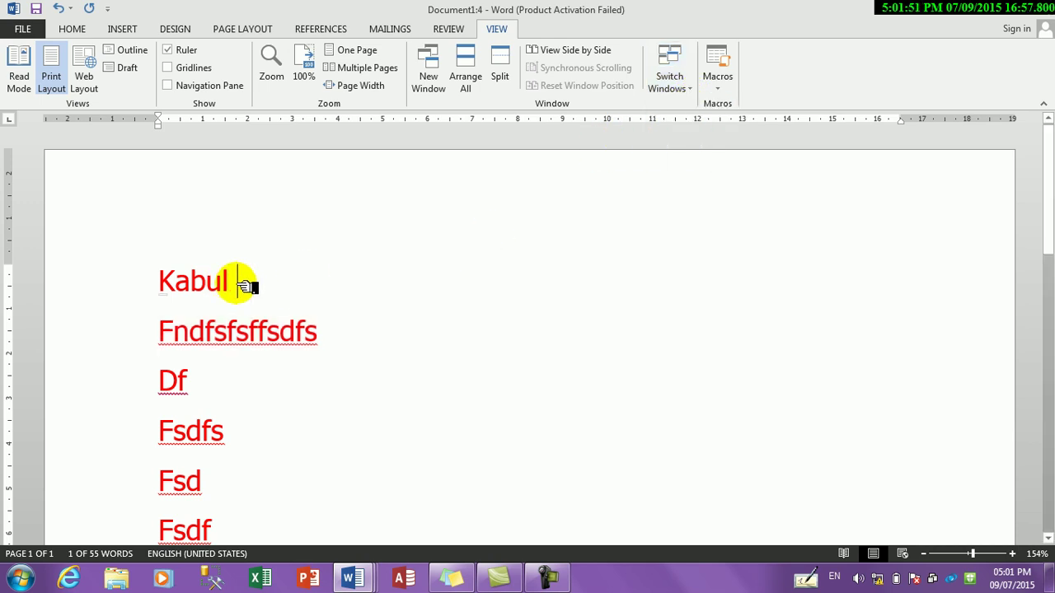
Step: Select the Kabul line and save the document to the Desktop as kabul, replacing the existing file
{"action": "left_click_drag", "start_coordinate": [245, 284], "coordinate": [158, 277]}
{"action": "left_click", "coordinate": [23, 29]}
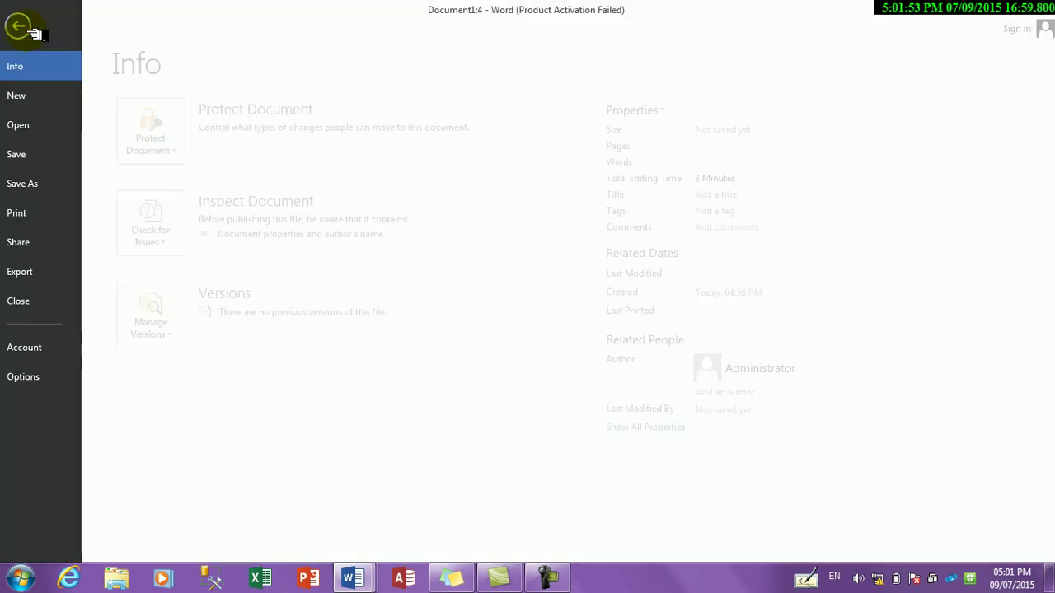
{"action": "left_click", "coordinate": [45, 183]}
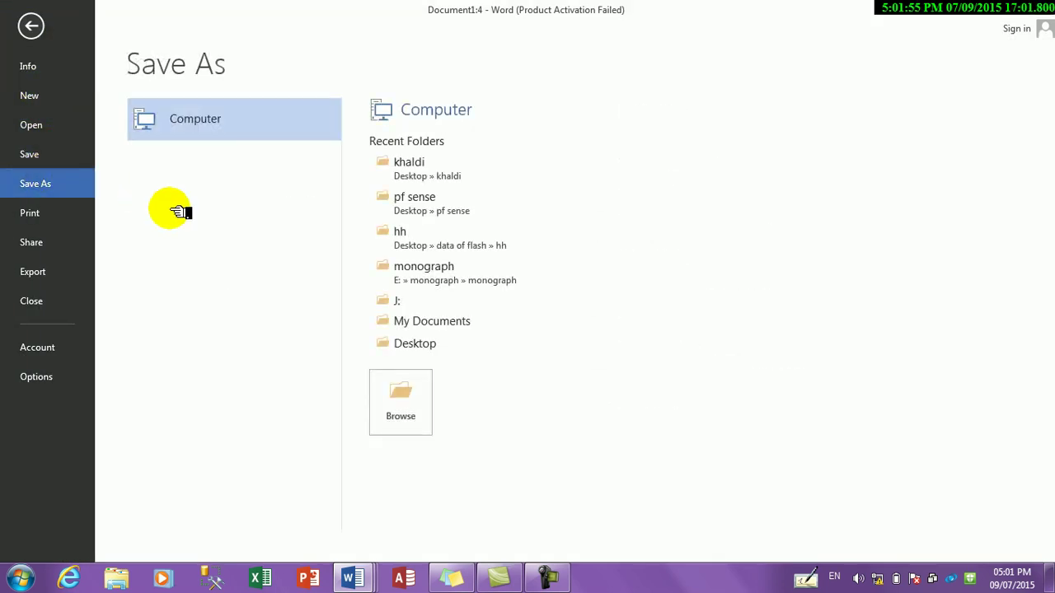
{"action": "left_click", "coordinate": [408, 344]}
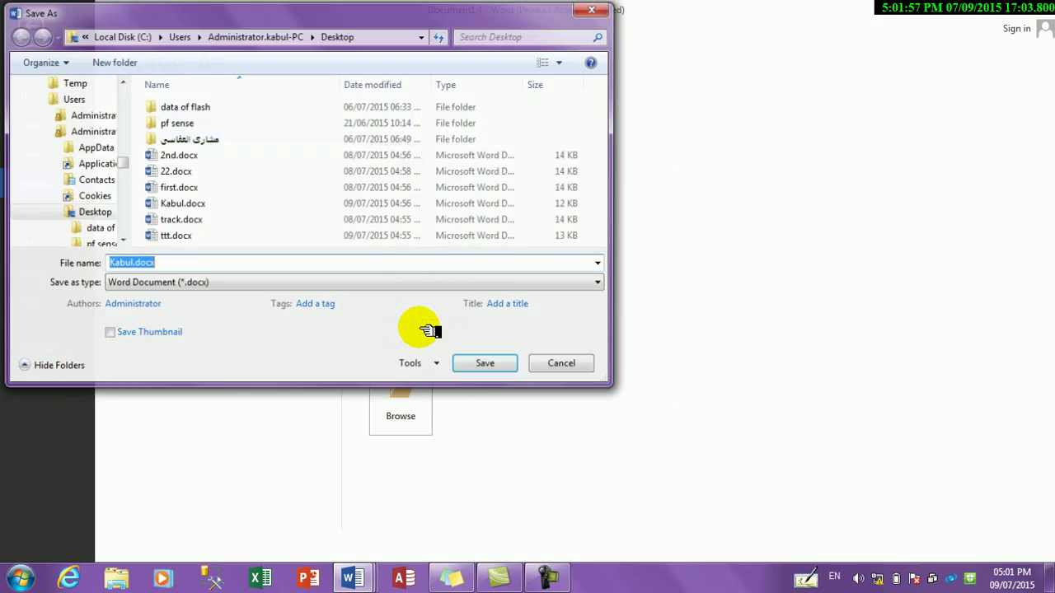
{"action": "type", "text": "kabul"}
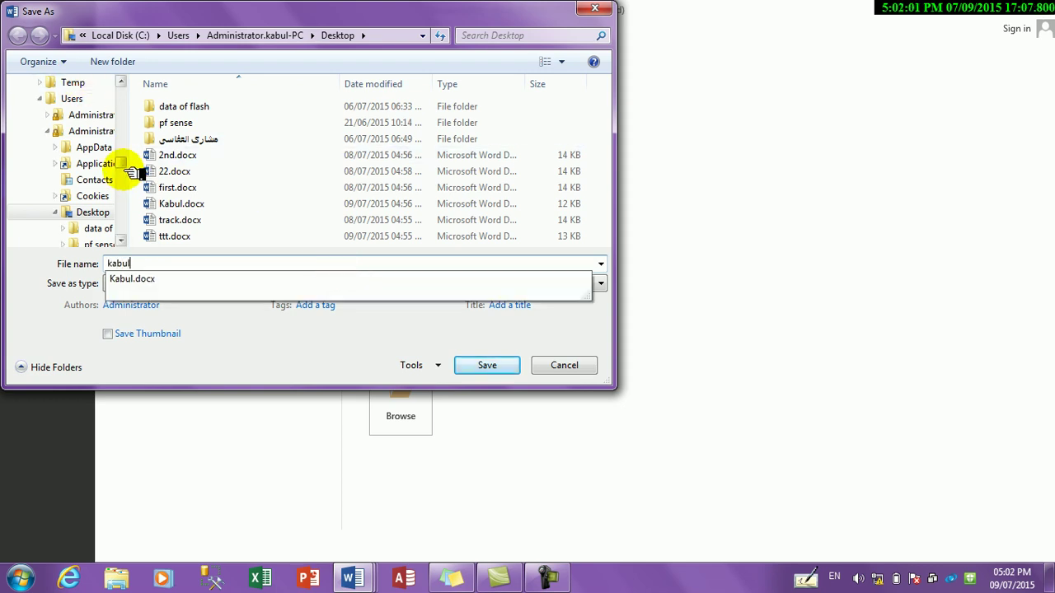
{"action": "scroll", "coordinate": [130, 136], "scroll_direction": "down", "scroll_amount": 5}
{"action": "scroll", "coordinate": [130, 136], "scroll_direction": "up", "scroll_amount": 5}
{"action": "left_click", "coordinate": [66, 139]}
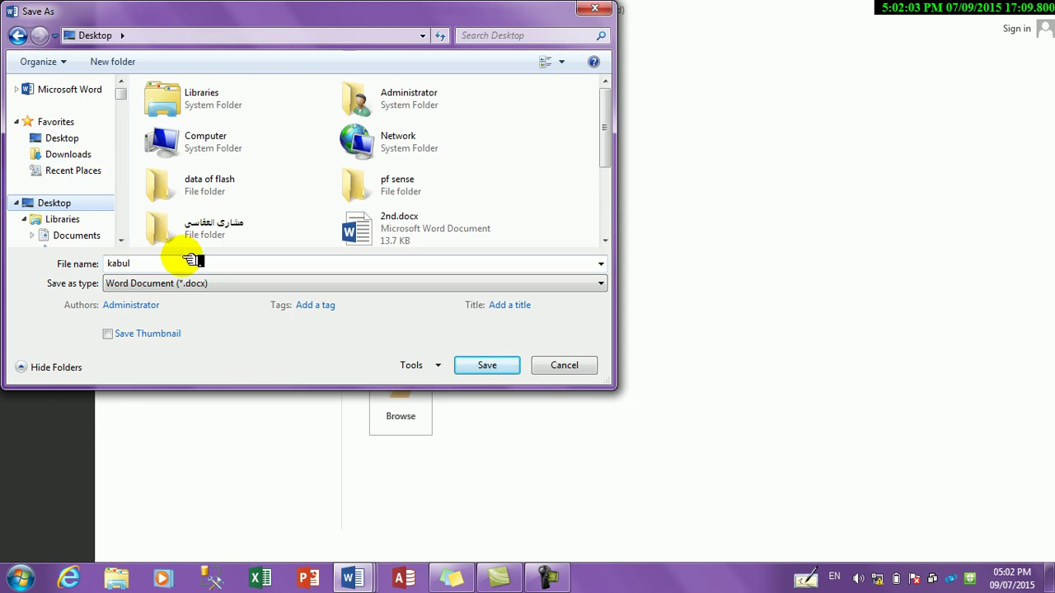
{"action": "left_click", "coordinate": [472, 365]}
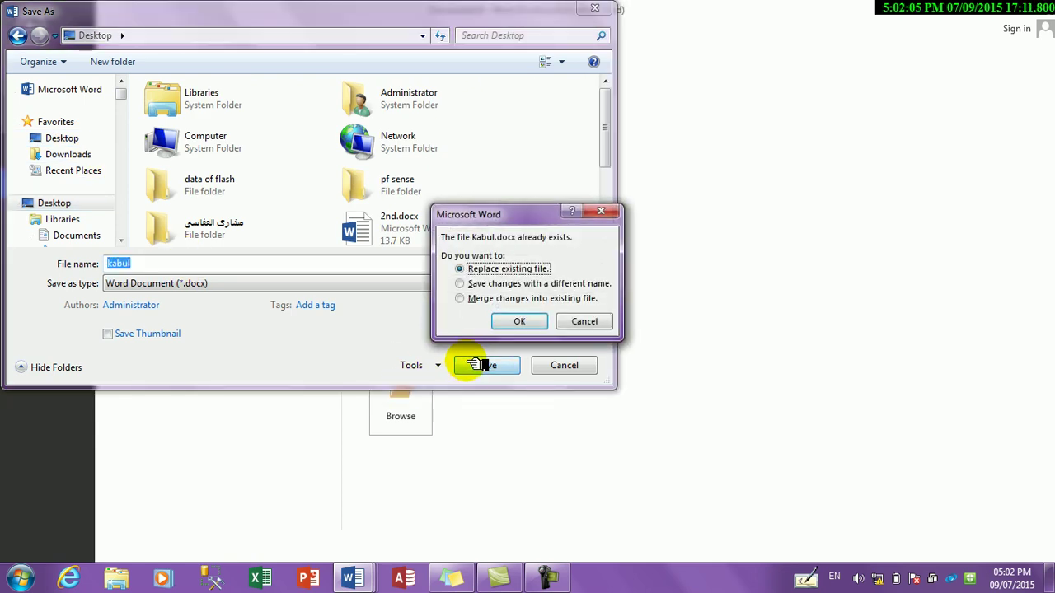
{"action": "left_click", "coordinate": [525, 323]}
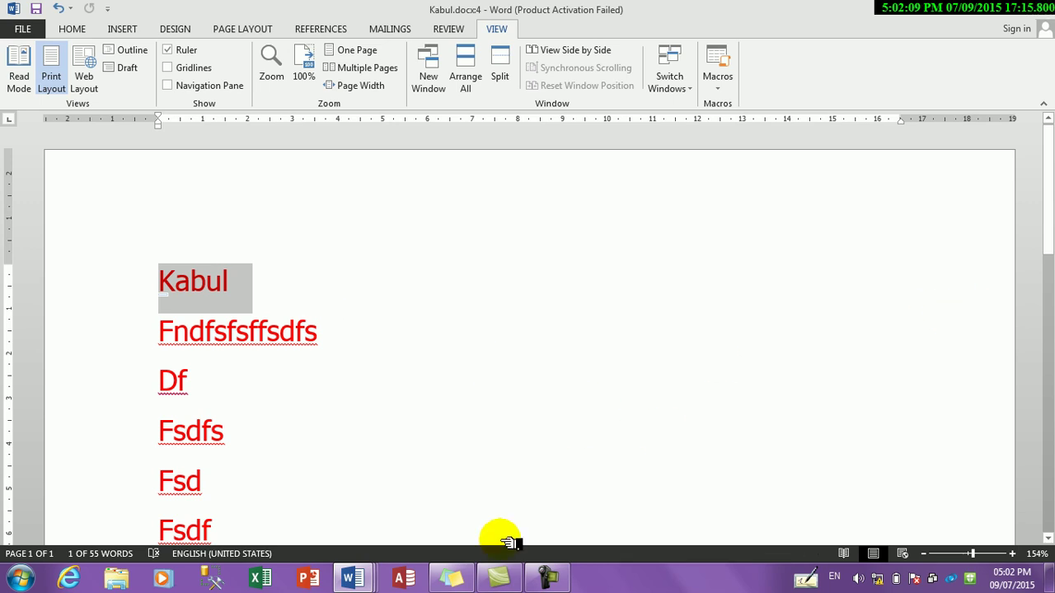
Step: Switch to the Kabul.docx:2 window and save a copy to the Desktop as herat.docx
{"action": "mouse_move", "coordinate": [372, 567]}
{"action": "left_click", "coordinate": [288, 528]}
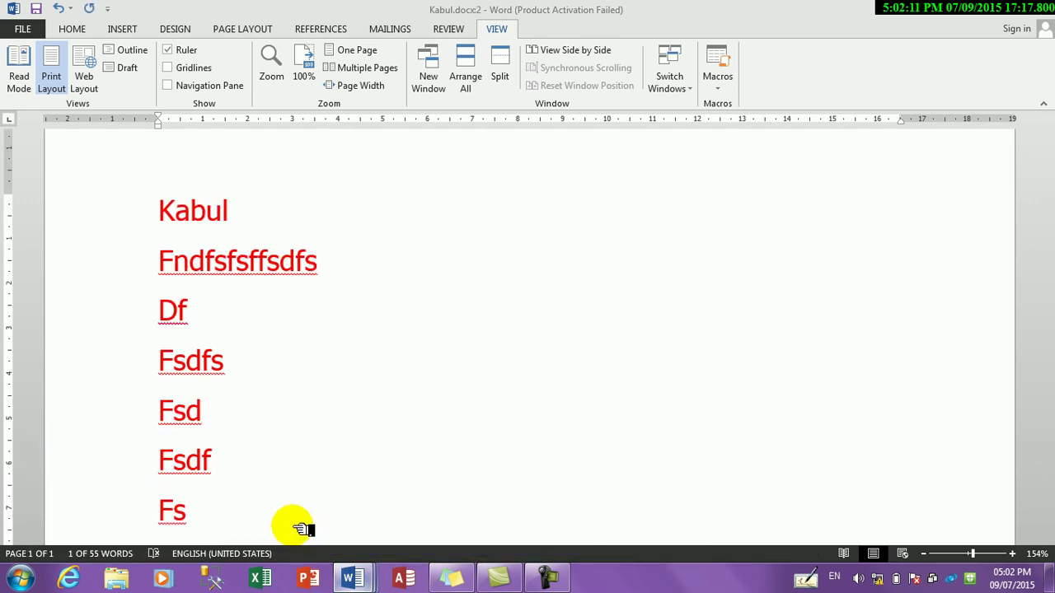
{"action": "left_click", "coordinate": [22, 29]}
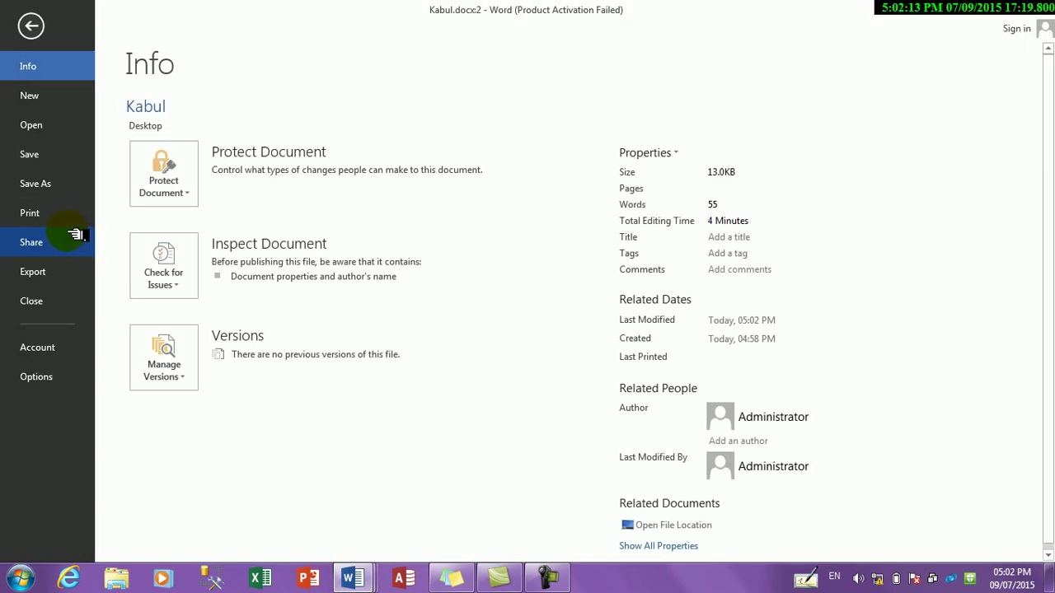
{"action": "left_click", "coordinate": [35, 183]}
{"action": "left_click", "coordinate": [407, 167]}
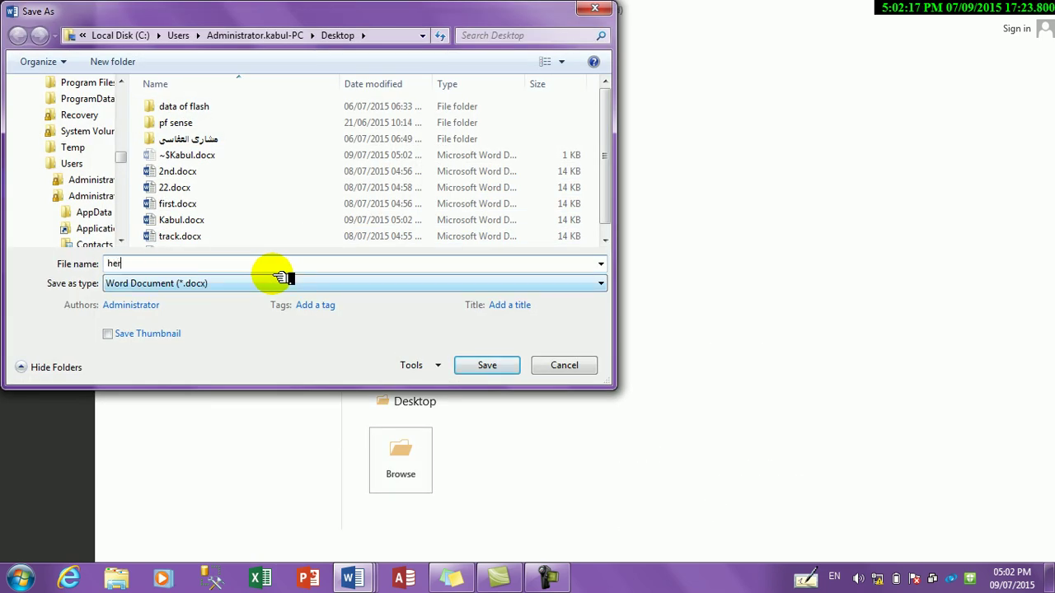
{"action": "left_click", "coordinate": [509, 363]}
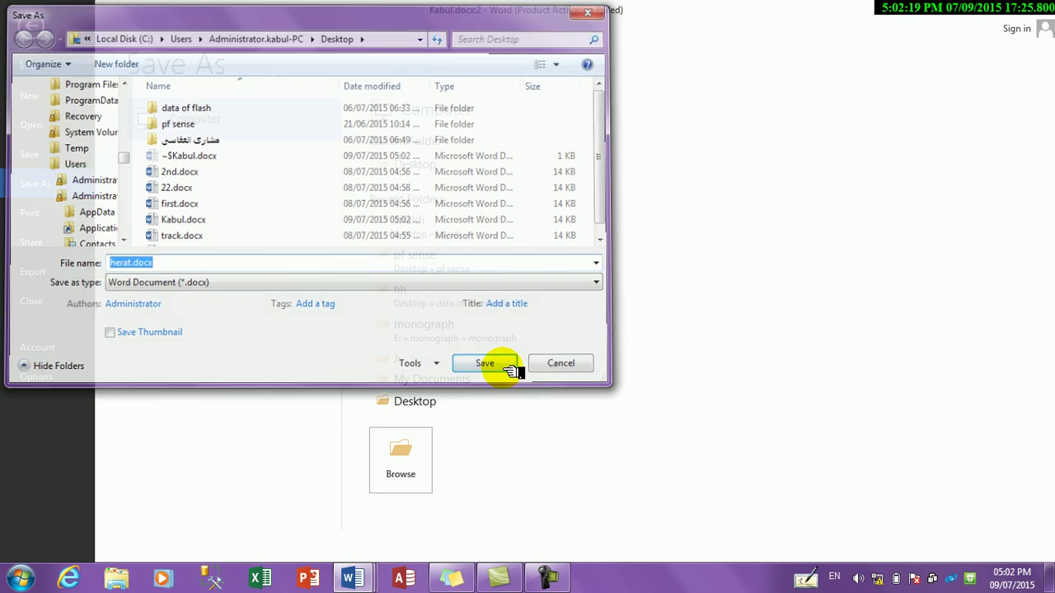
Step: Review the list of open herat.docx windows and switch from herat.docx:2 to herat.docx:1
{"action": "left_click", "coordinate": [692, 86]}
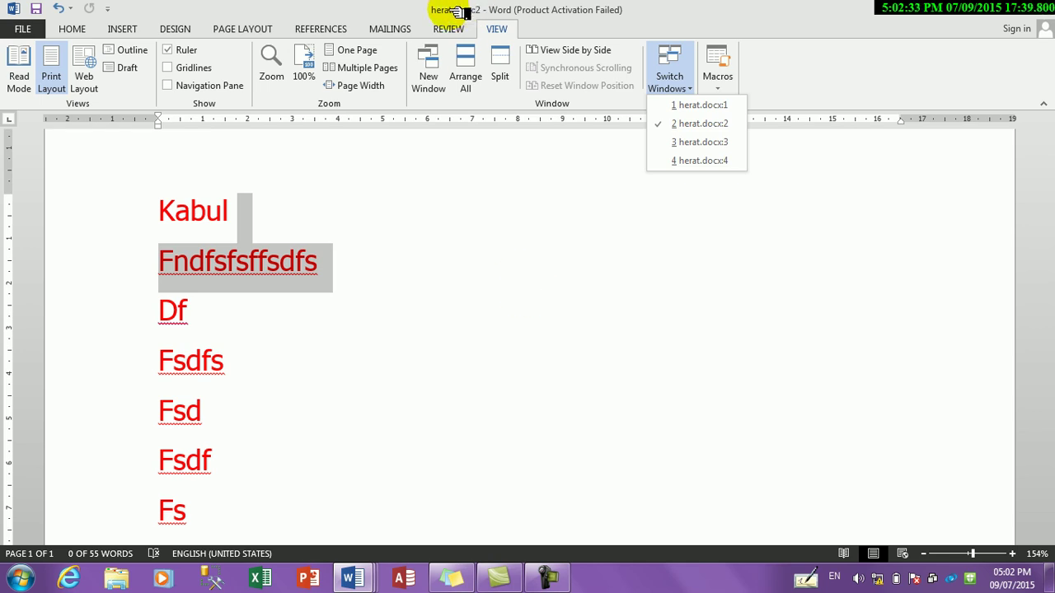
{"action": "left_click", "coordinate": [353, 579]}
{"action": "left_click", "coordinate": [338, 532]}
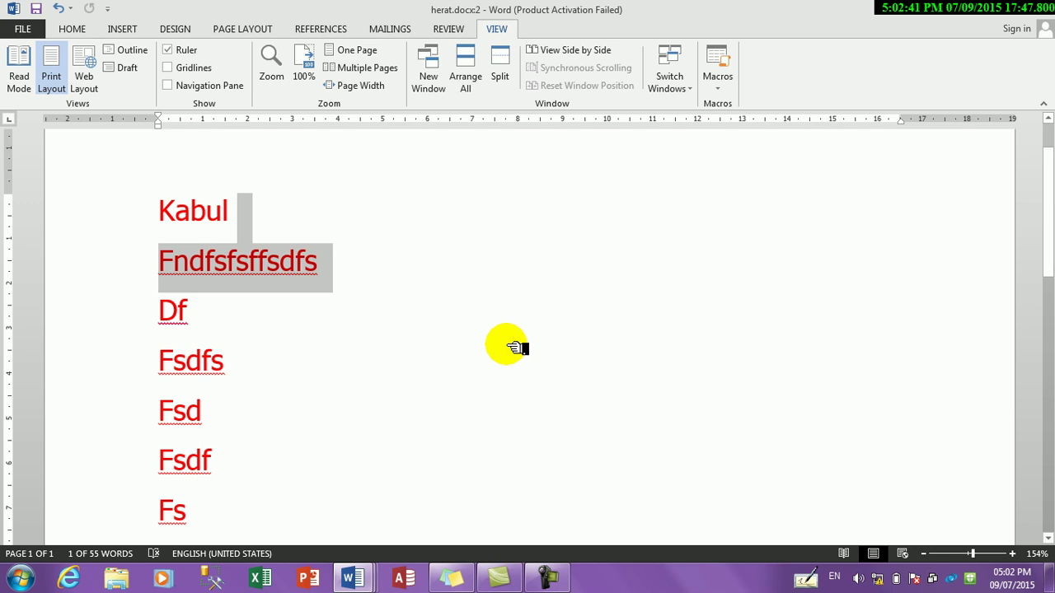
{"action": "left_click", "coordinate": [688, 89]}
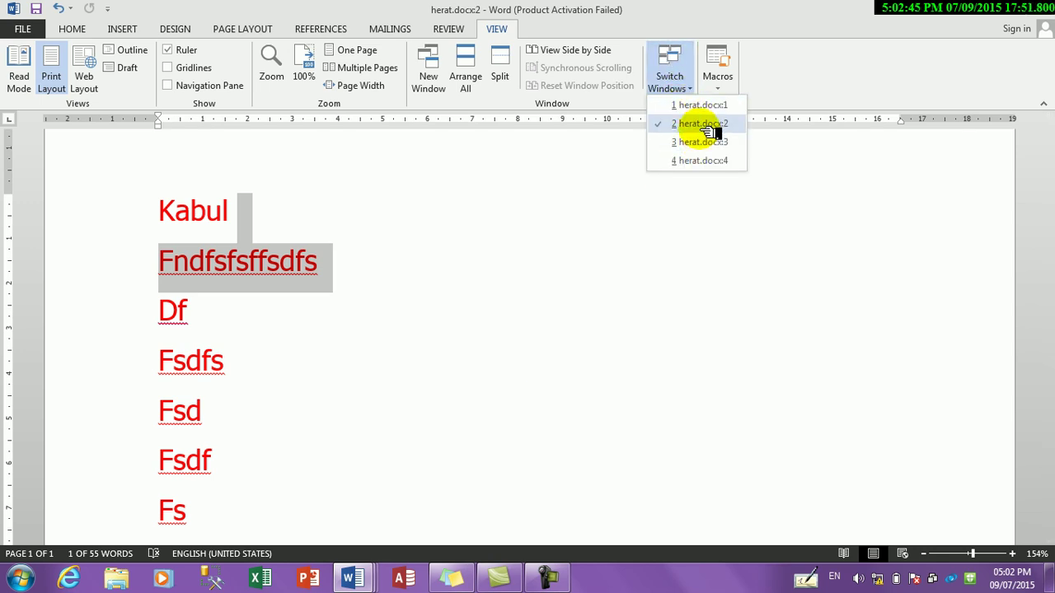
{"action": "left_click", "coordinate": [699, 106]}
{"action": "left_click", "coordinate": [688, 89]}
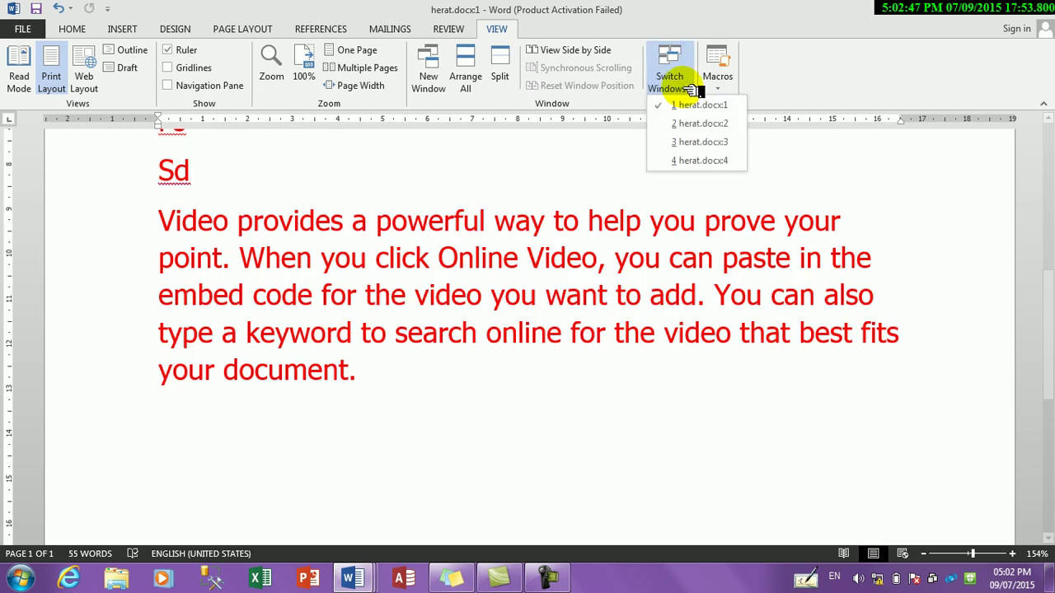
{"action": "right_click", "coordinate": [700, 161]}
{"action": "left_click", "coordinate": [503, 395]}
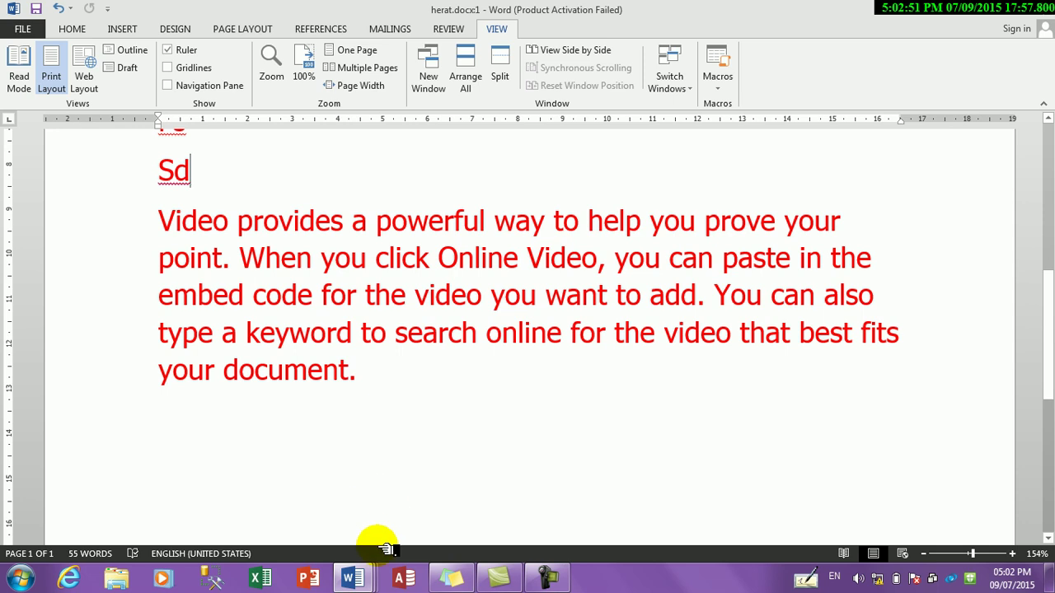
Step: Close the herat.docx:3 and herat.docx:4 windows and switch to herat.docx:2
{"action": "mouse_move", "coordinate": [353, 578]}
{"action": "left_click", "coordinate": [678, 449]}
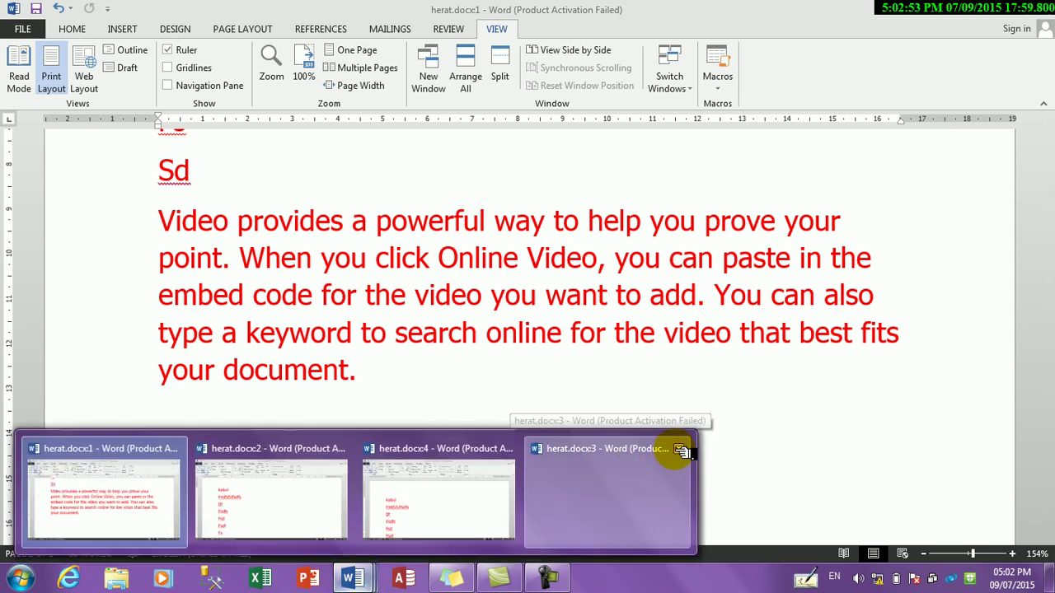
{"action": "left_click", "coordinate": [609, 450]}
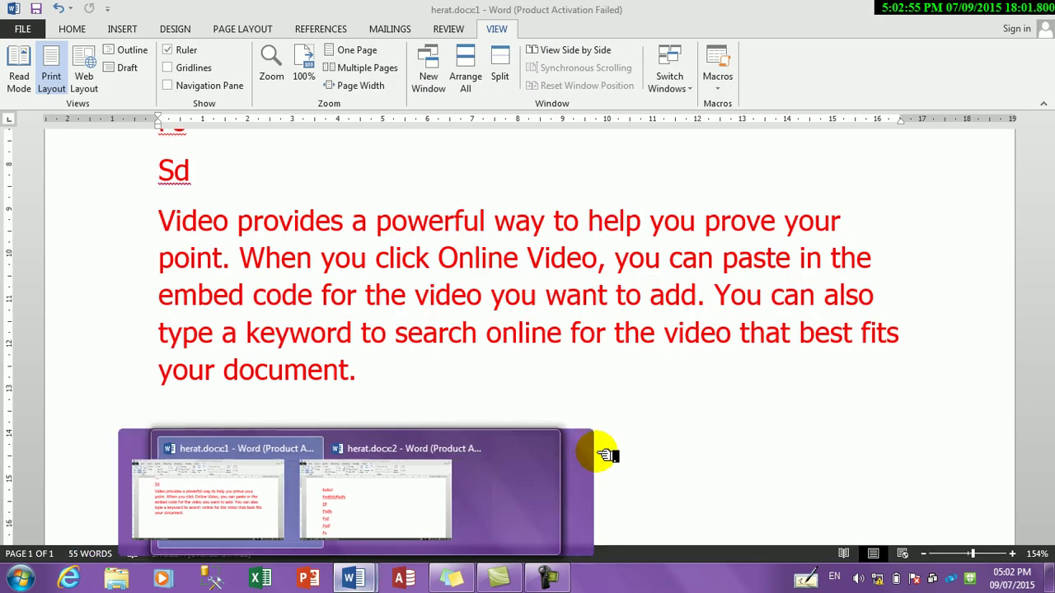
{"action": "left_click", "coordinate": [497, 482]}
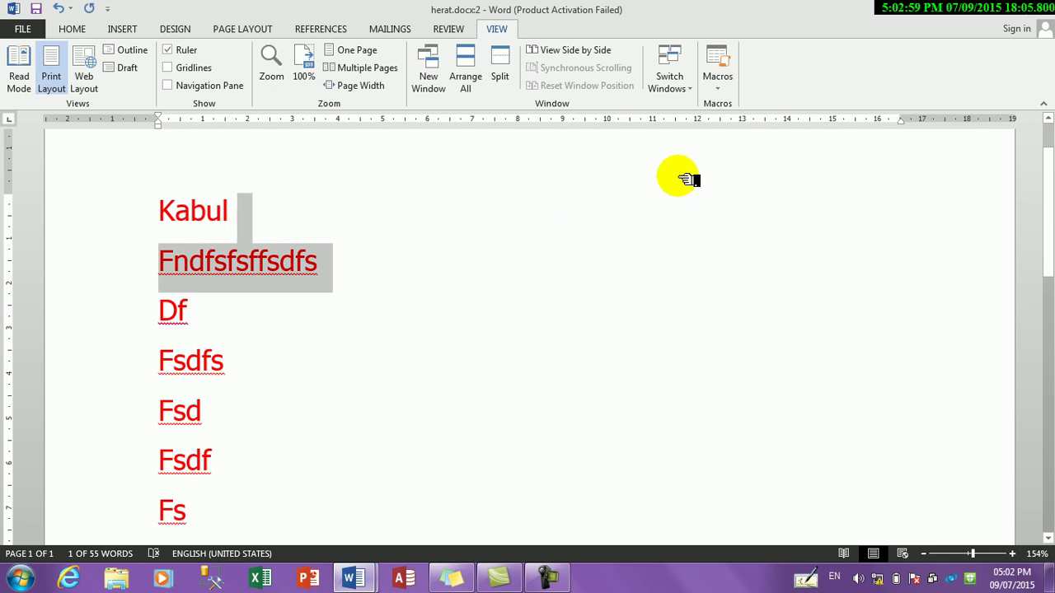
Step: View the available Macros commands and show the Windows desktop
{"action": "left_click", "coordinate": [720, 89]}
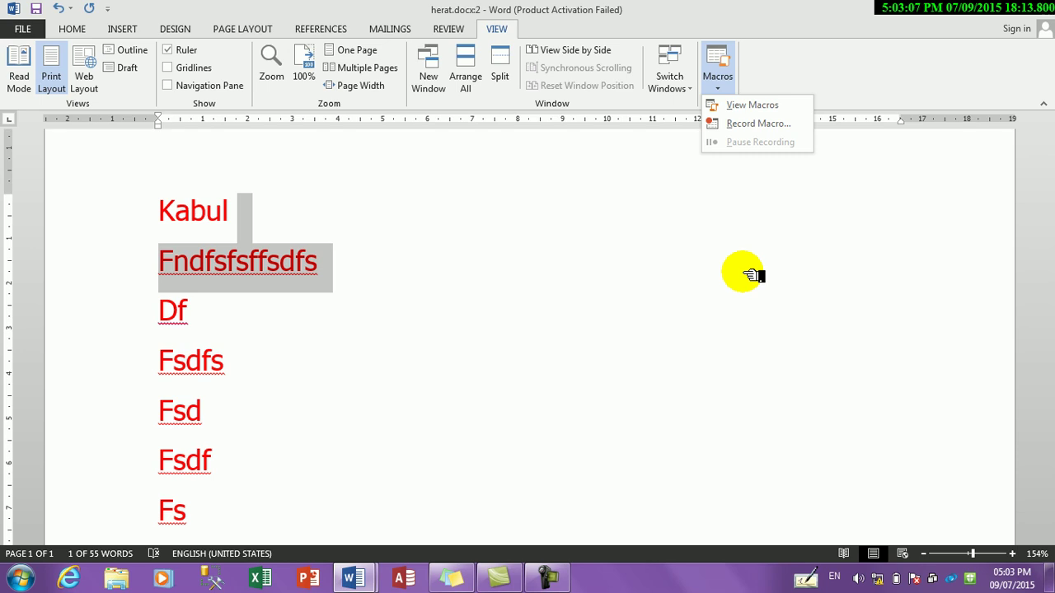
{"action": "key", "text": "super+d"}
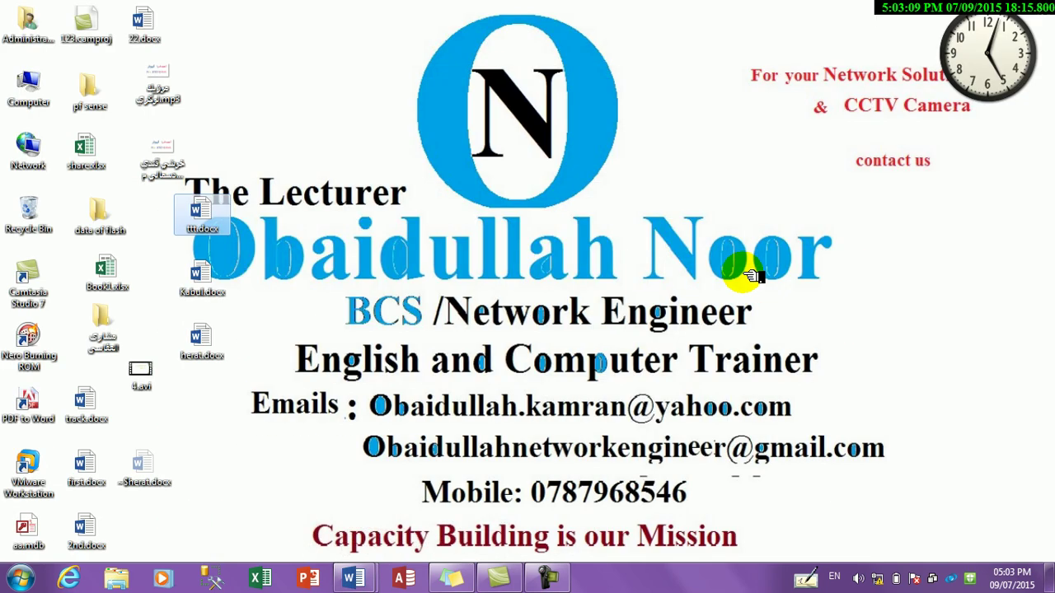